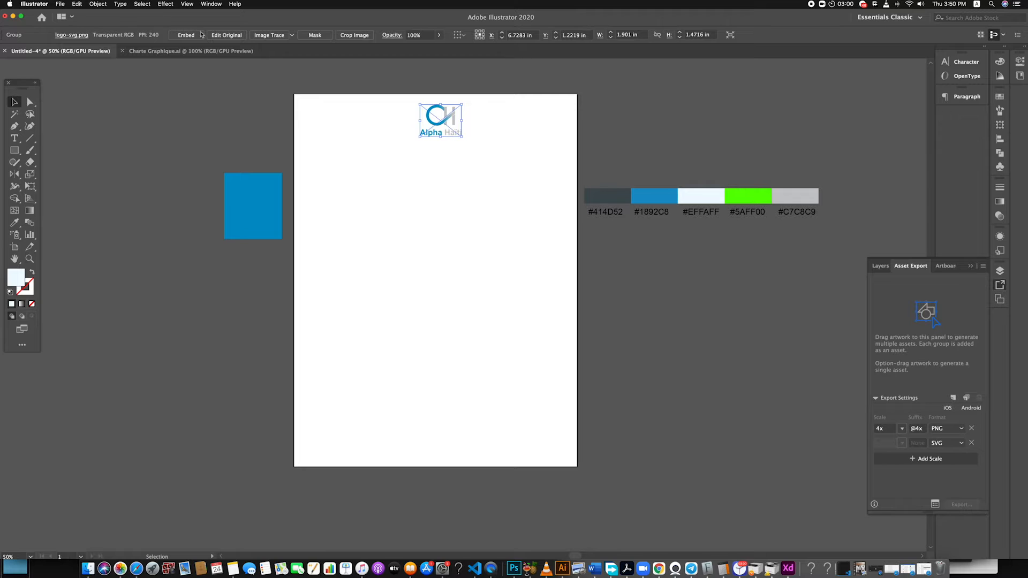
Show the alignment options for the selected logo and check what objects can be aligned to
click(211, 4)
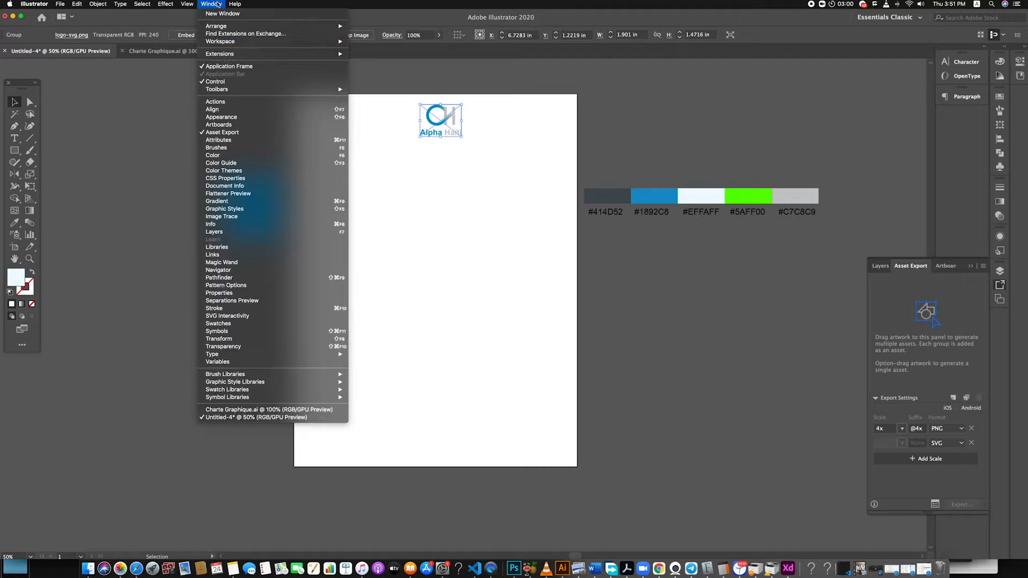
click(216, 110)
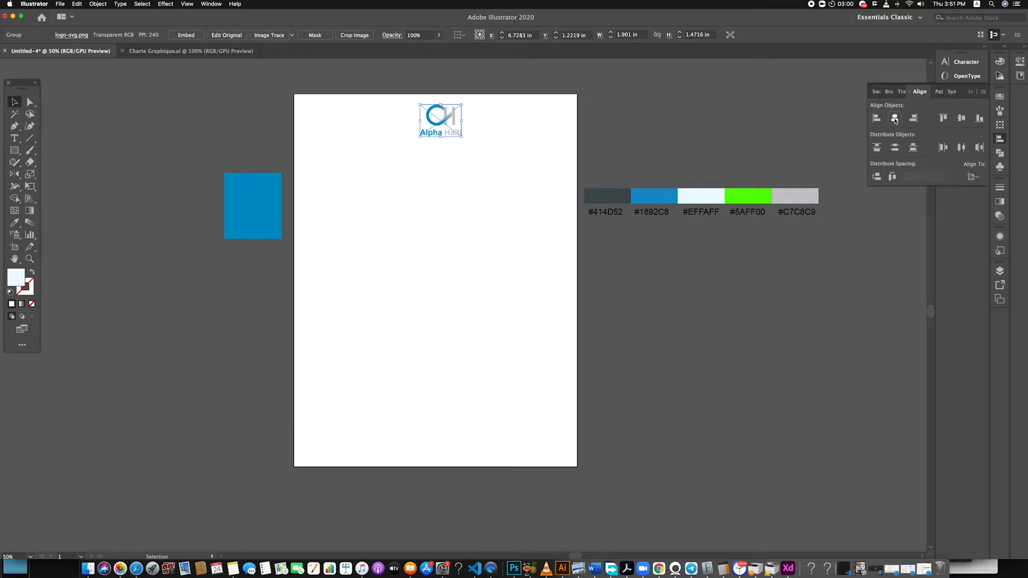
click(971, 177)
click(969, 132)
click(971, 177)
click(954, 189)
click(513, 141)
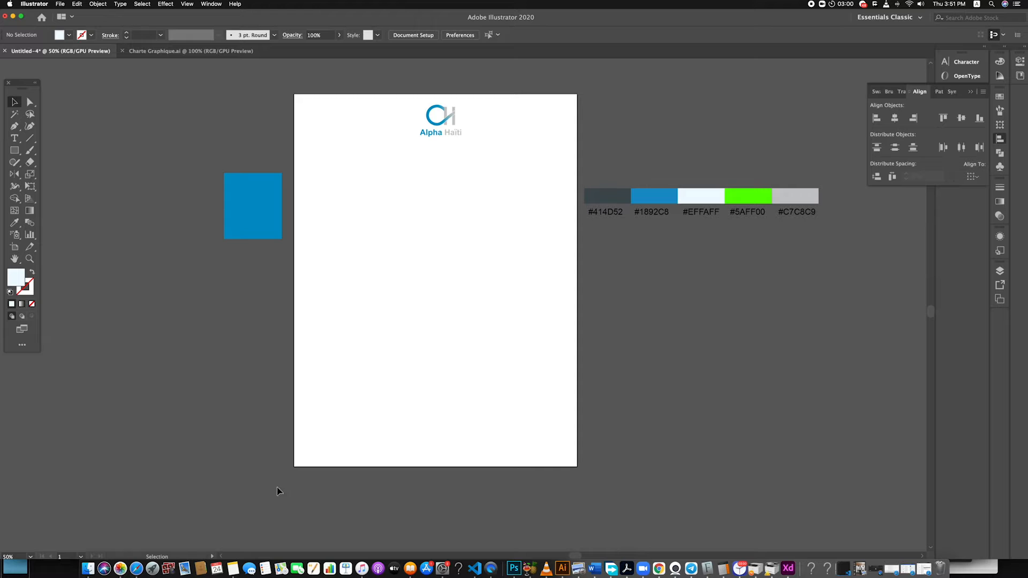
Switch to Safari, open undraw.co and search its illustrations for "hiring"
right_click(168, 569)
click(181, 493)
click(475, 81)
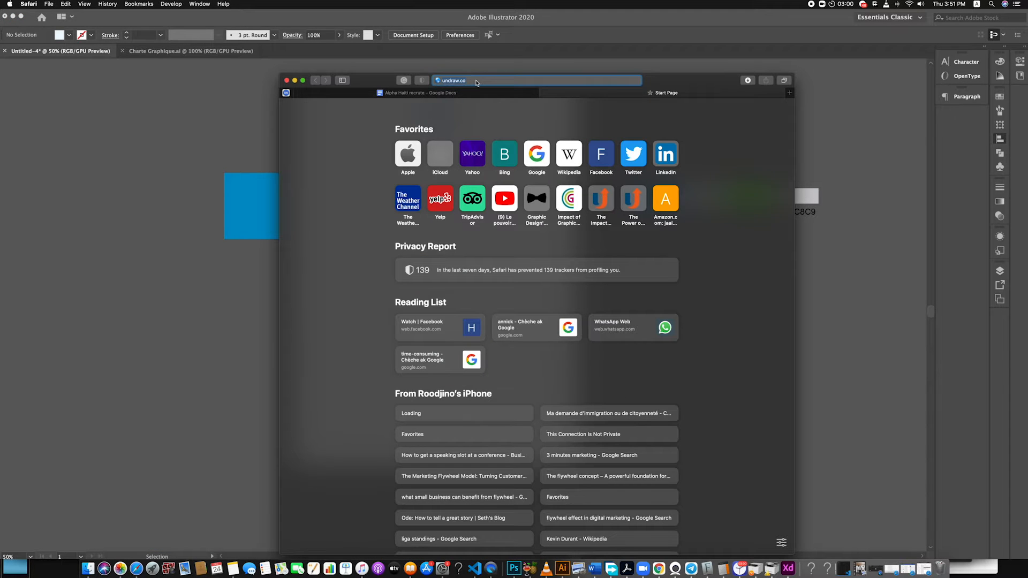
key(Return)
click(627, 301)
click(718, 136)
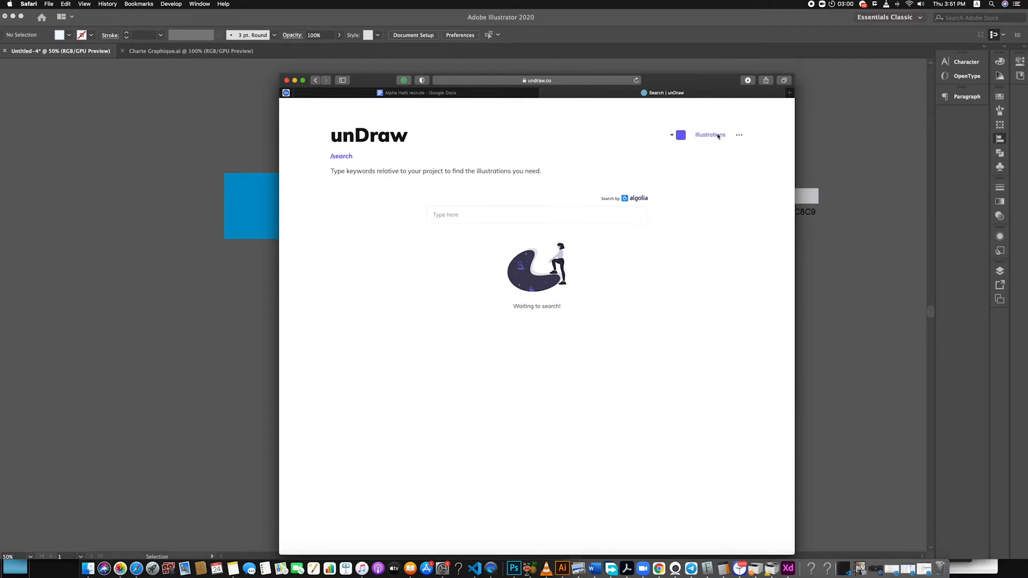
click(463, 210)
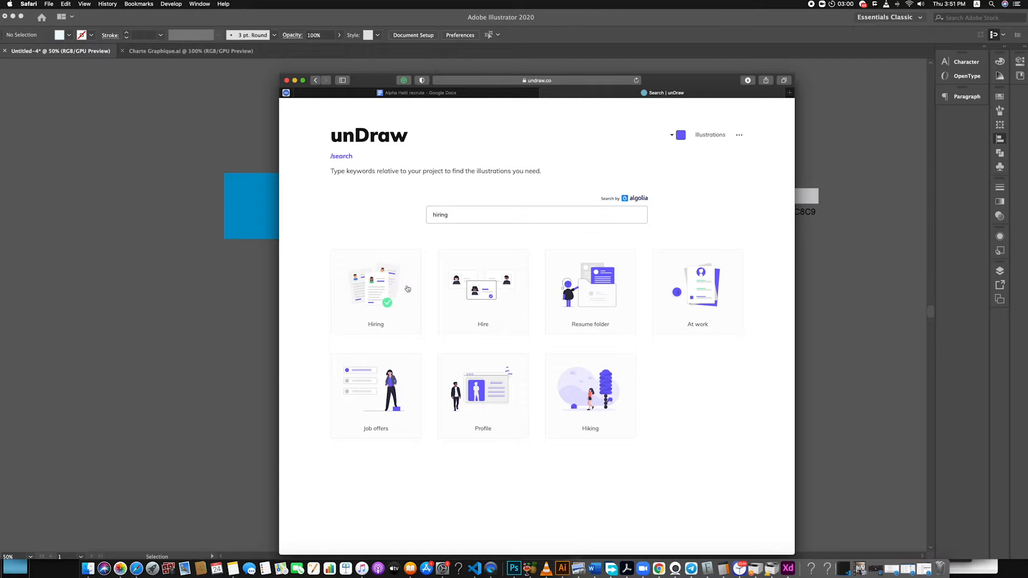
Open the Hiring illustration undraw_hiring_cyhs-2.svg in Illustrator and group all of its artwork
click(390, 283)
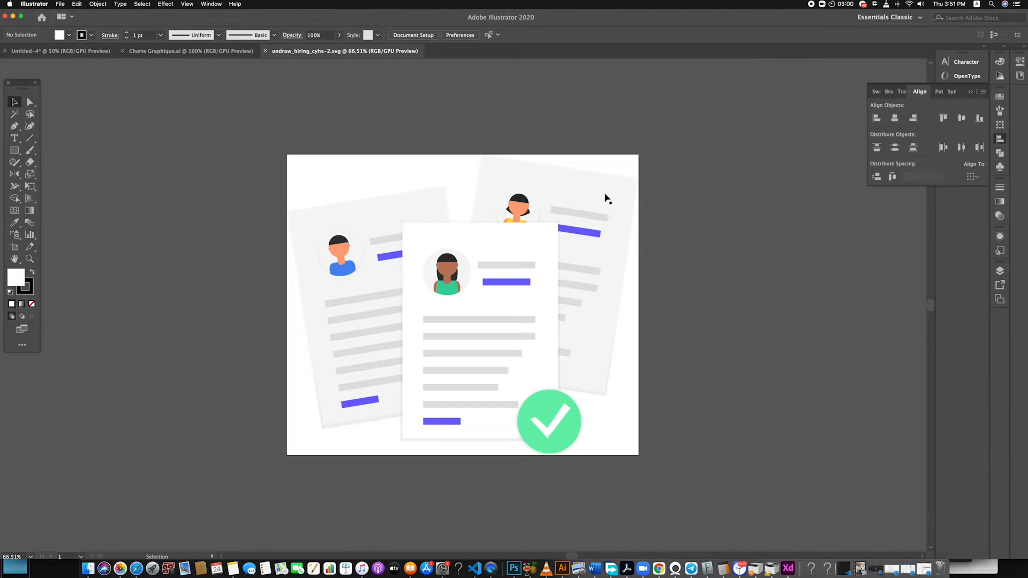
key(super+a)
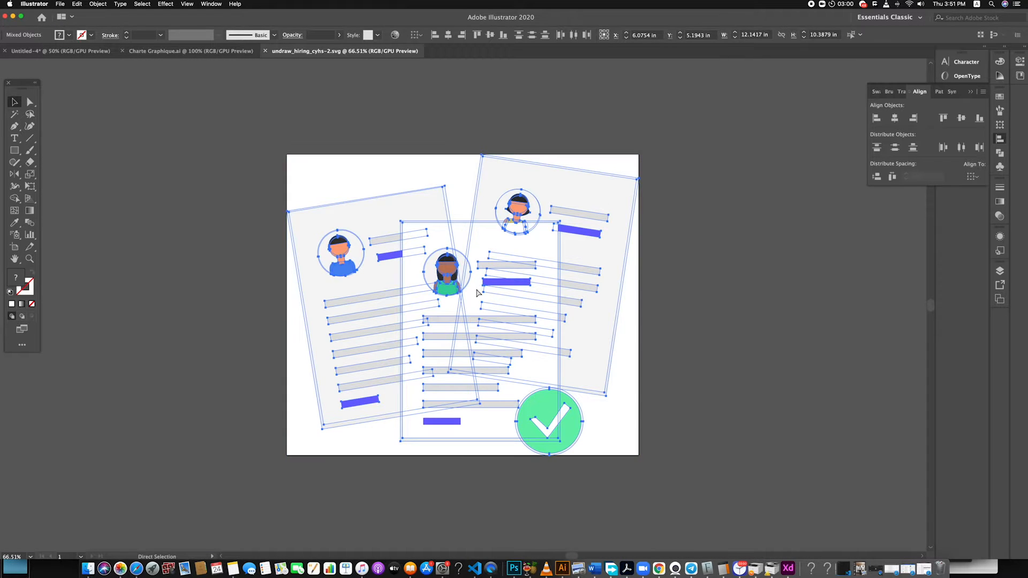
key(super+g)
click(688, 381)
key(super+a)
click(265, 220)
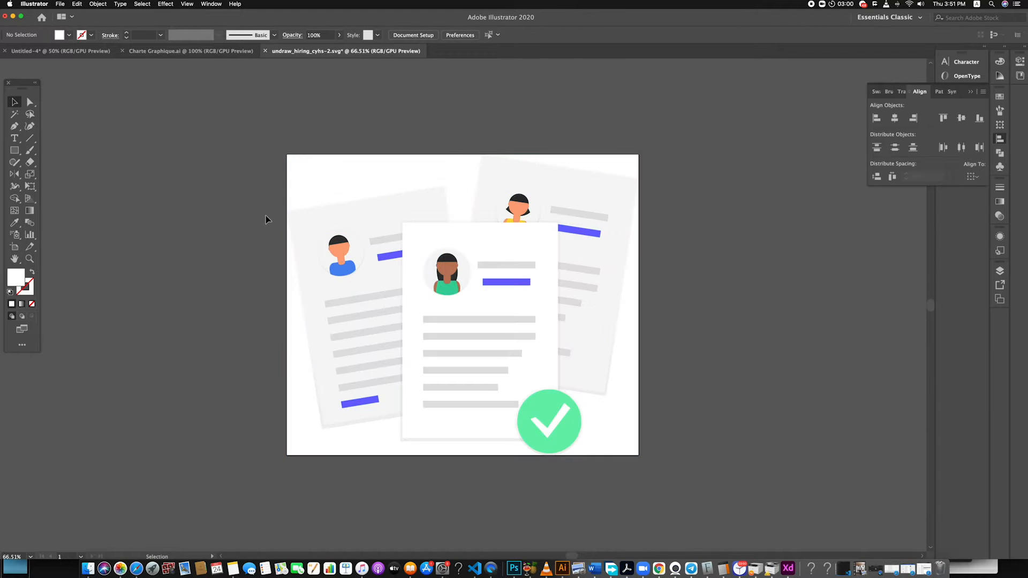
key(super+a)
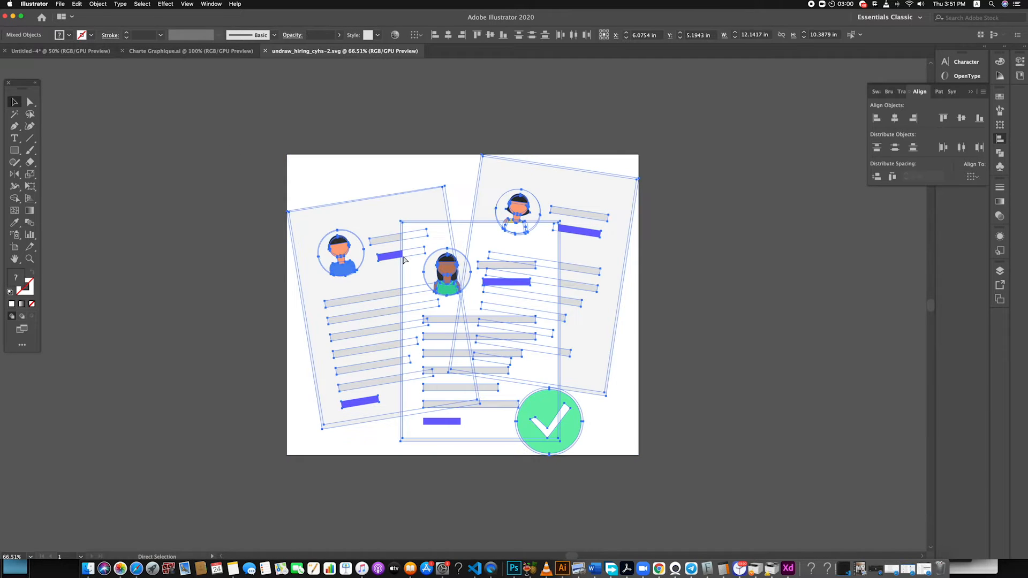
key(super+g)
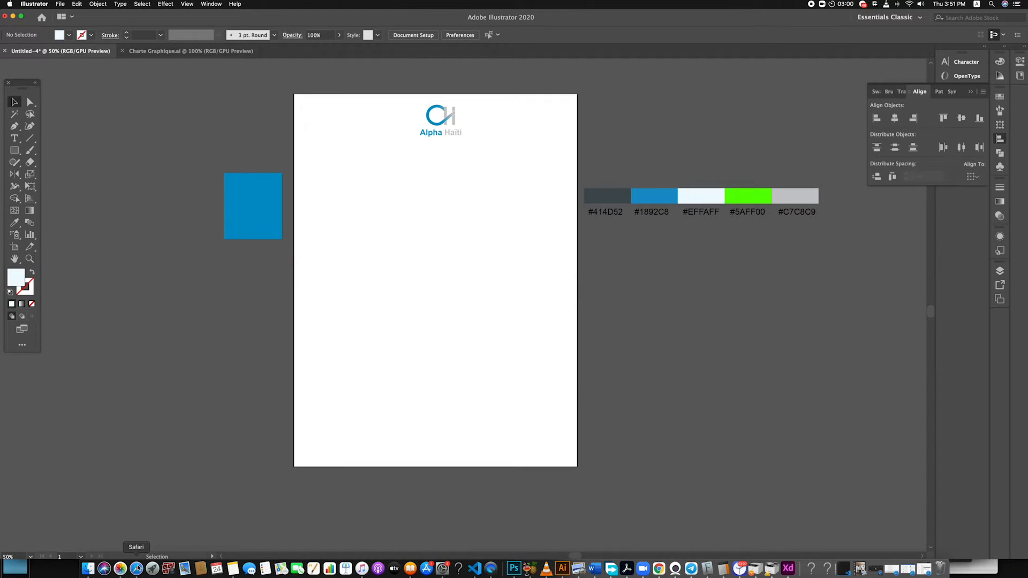
Copy the hex colour code of the blue rectangle beside the artboard
click(136, 568)
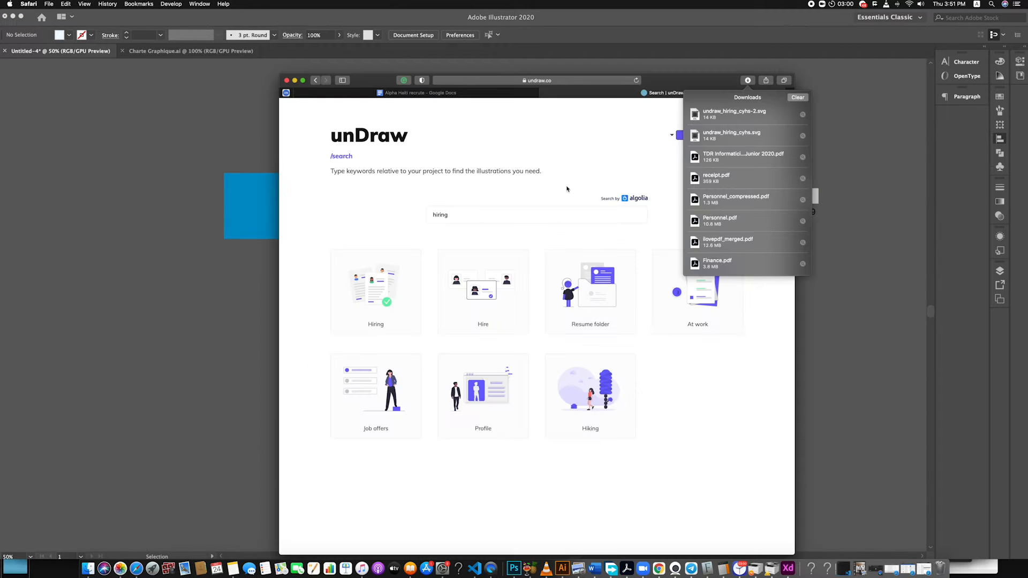
key(super+Tab)
click(234, 222)
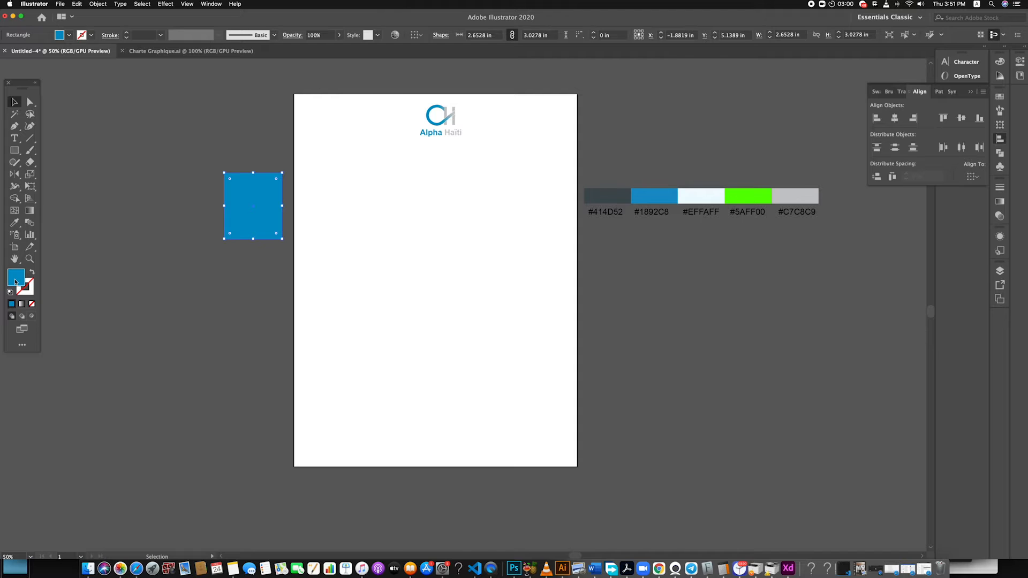
double_click(15, 282)
click(745, 195)
click(683, 351)
Switch to Safari and set unDraw's illustration accent colour to the copied hex value 0092C8
click(139, 571)
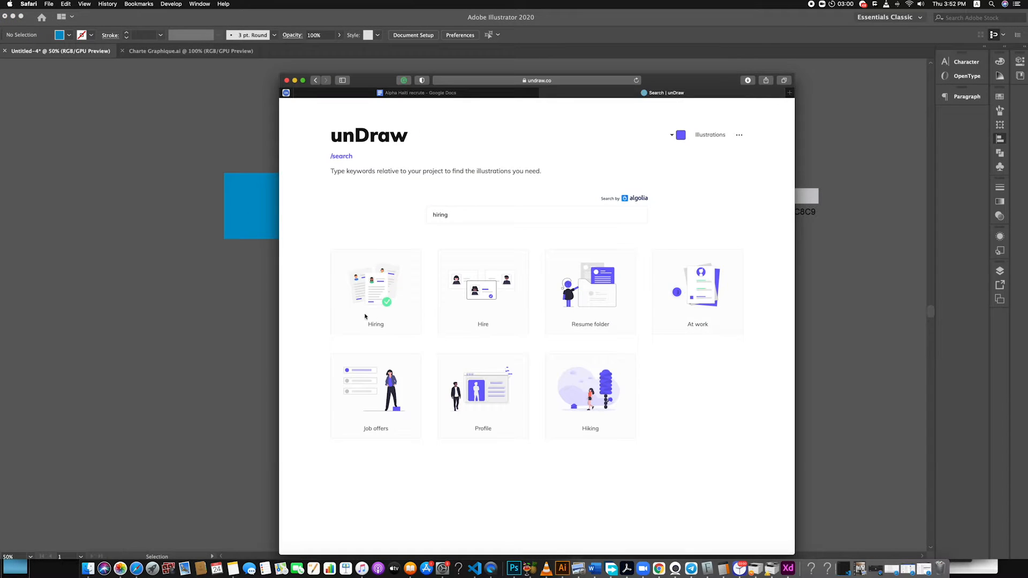
click(375, 294)
click(559, 330)
click(679, 136)
text(0092C8)
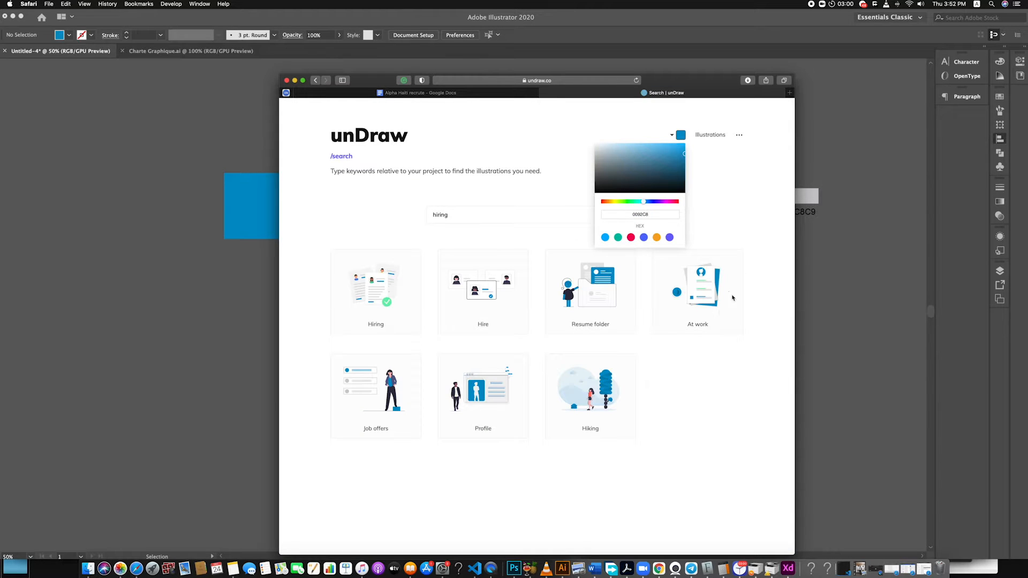
Download the recoloured Hiring illustration as SVG and open undraw_hiring_cyhs.svg in Illustrator
click(394, 280)
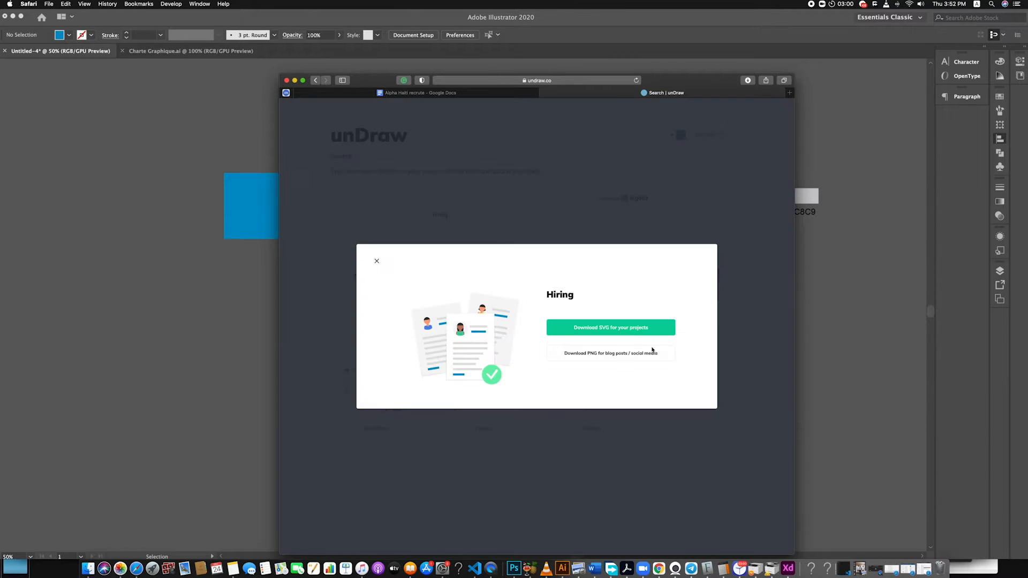
click(642, 327)
click(748, 81)
drag(718, 114, 849, 143)
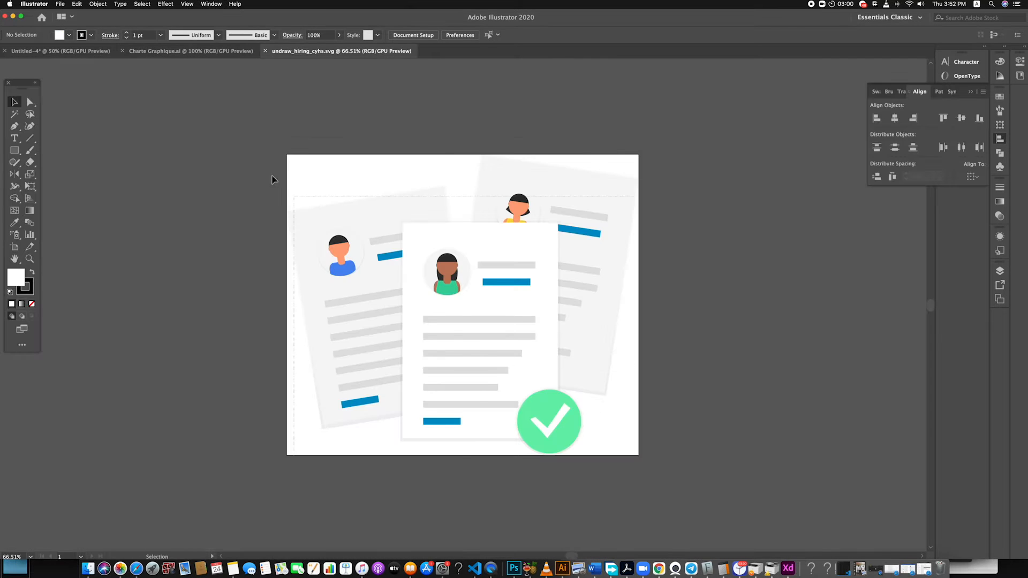
Move the hiring illustration as one group onto the artboard of the Untitled-4 document
click(532, 257)
drag(509, 264, 149, 55)
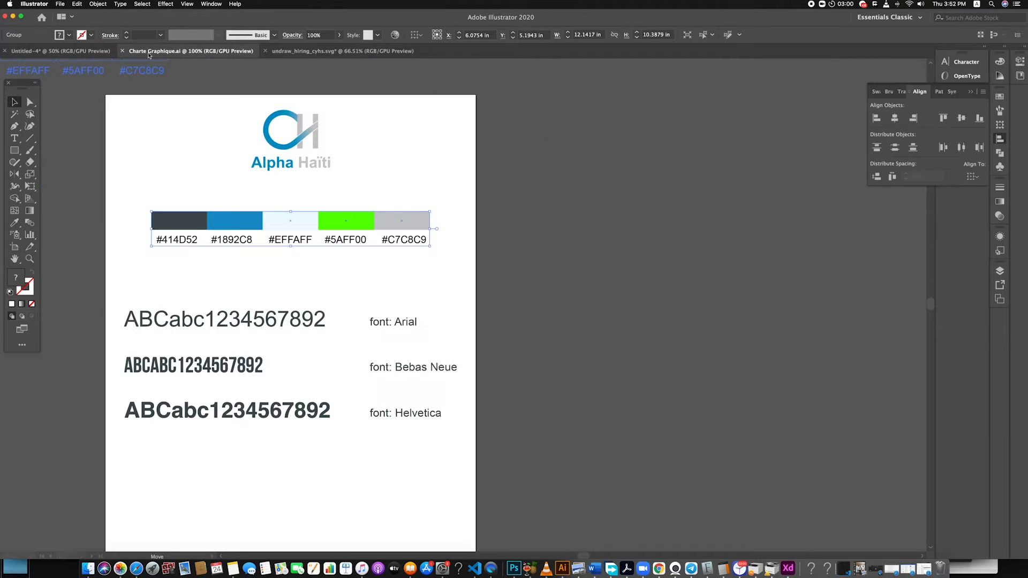
drag(79, 54, 454, 258)
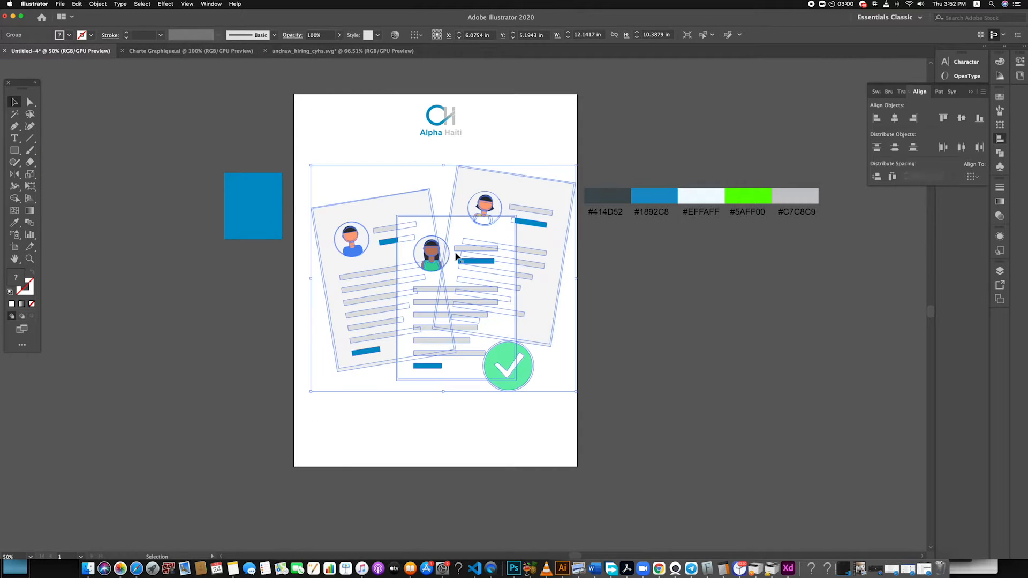
Scale the illustration down to about 5.39 x 4.62 in and place it near the artboard's right edge, below the logo
drag(578, 167, 509, 231)
drag(461, 286, 530, 272)
click(693, 354)
Draw a blue rectangle across the full width of the artboard's lower half and adjust it to 13 x 8.5833 in
click(13, 151)
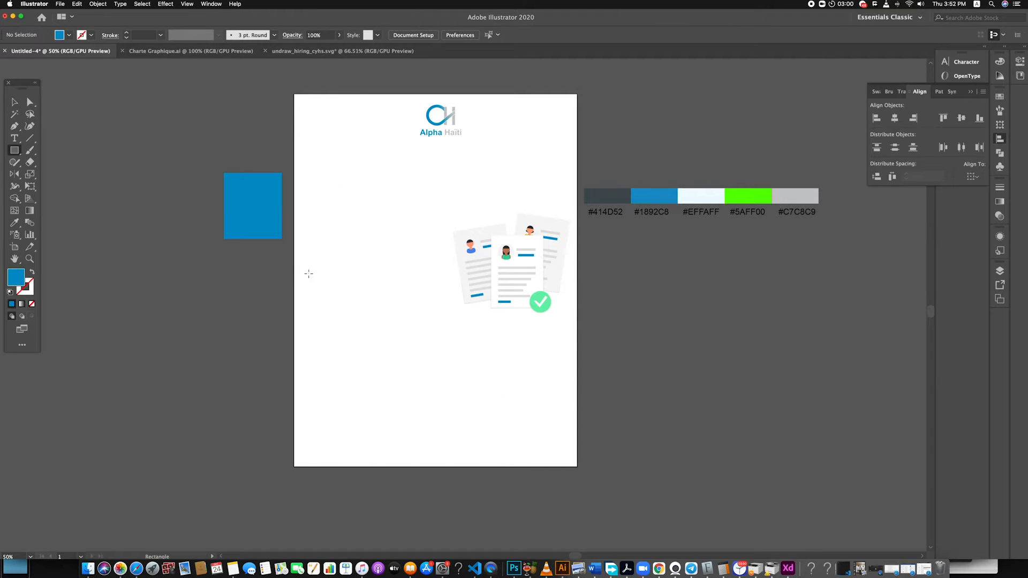
drag(291, 265, 577, 467)
click(15, 102)
click(589, 377)
click(542, 369)
drag(289, 366, 294, 366)
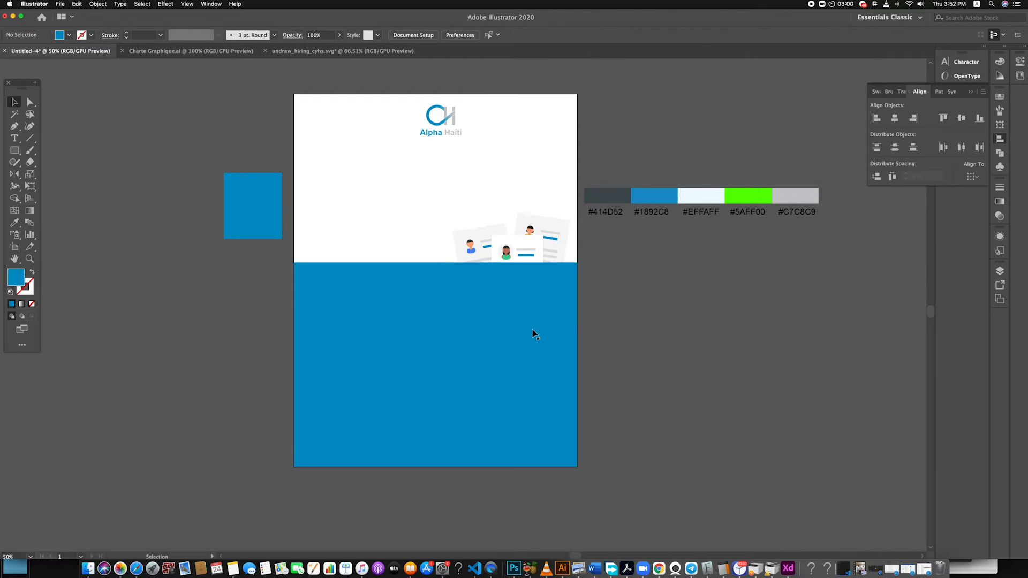
drag(435, 263, 436, 282)
Move the illustration slightly down over the rectangle's upper edge and bring it to the front
click(524, 251)
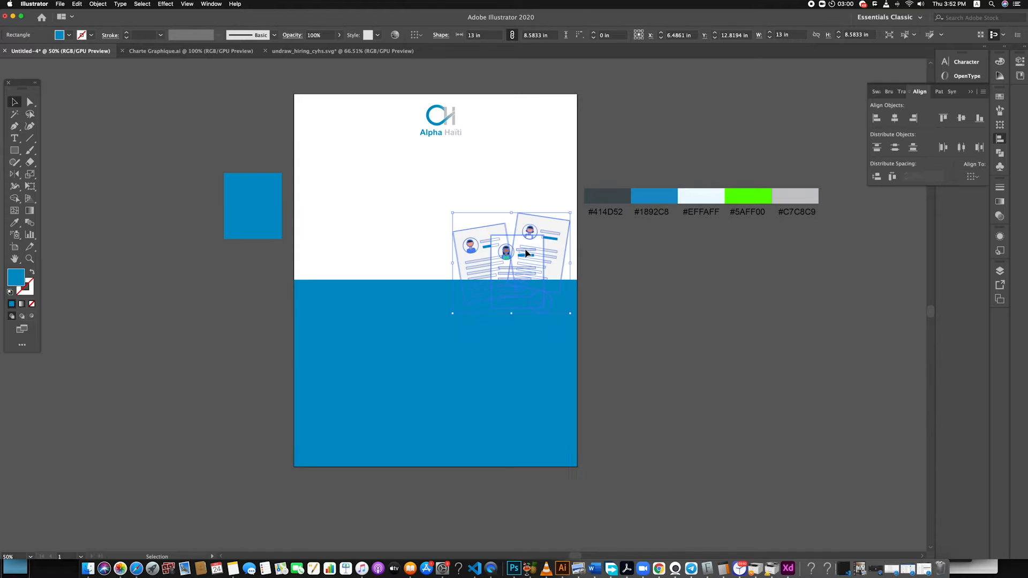
drag(523, 257, 523, 268)
right_click(547, 273)
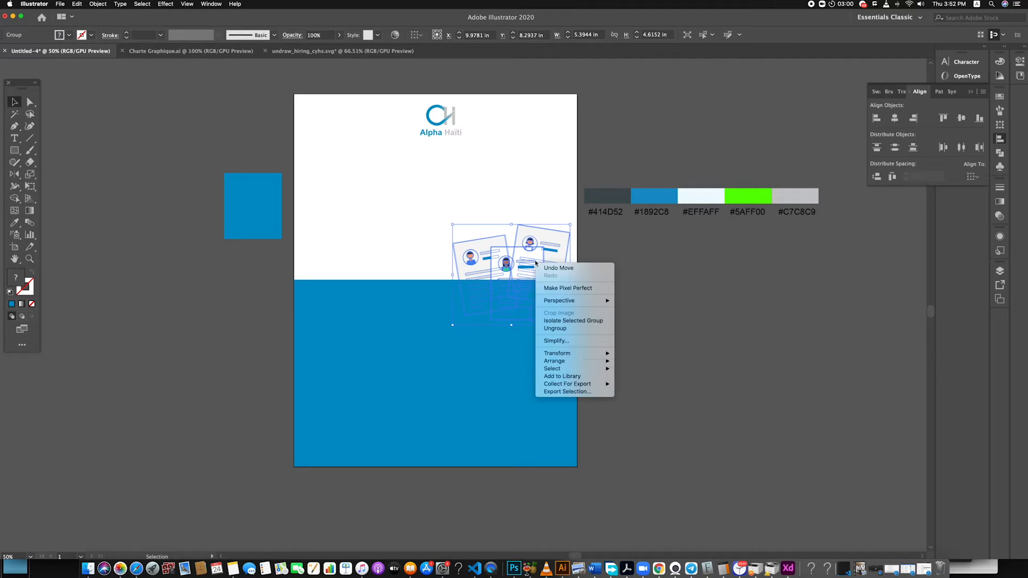
click(650, 362)
click(583, 386)
Recolour the large rectangle with the dark #414D52 swatch from the palette using the Eyedropper
click(497, 392)
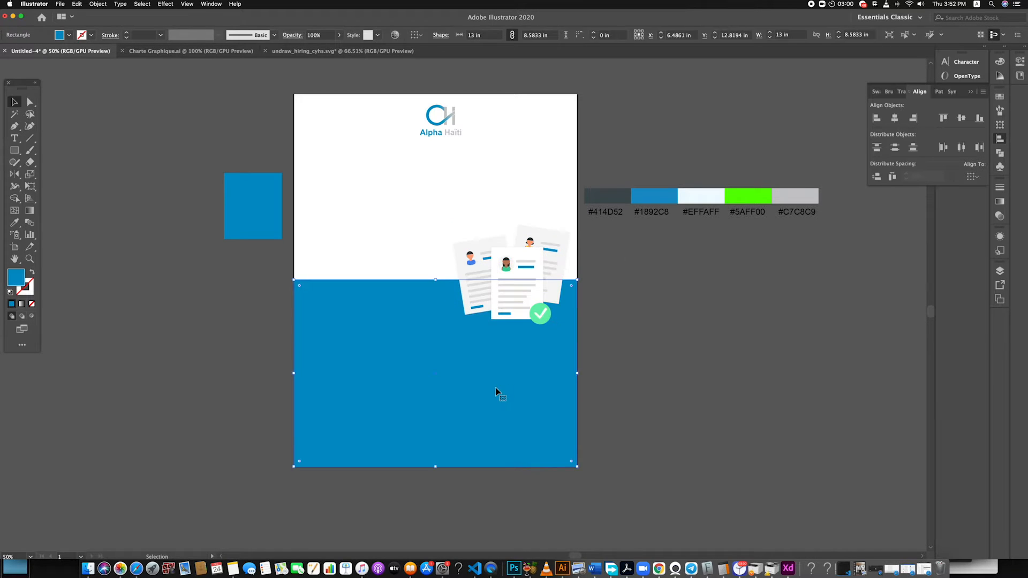
key(i)
click(610, 194)
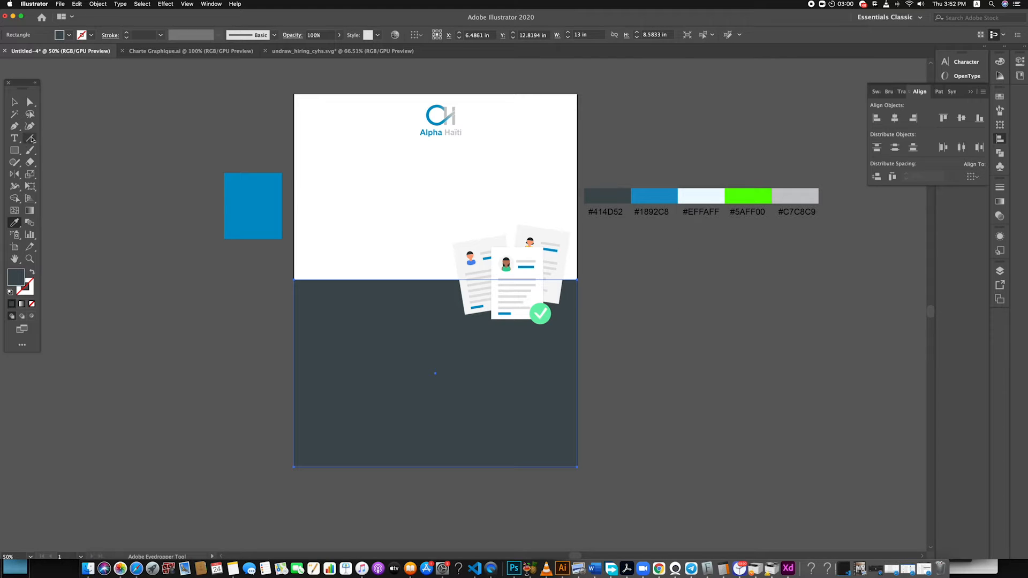
click(14, 102)
click(522, 486)
Duplicate the dark rectangle about 0.49 in higher and fill the copy with the #EFFAFF palette swatch
drag(454, 428, 461, 418)
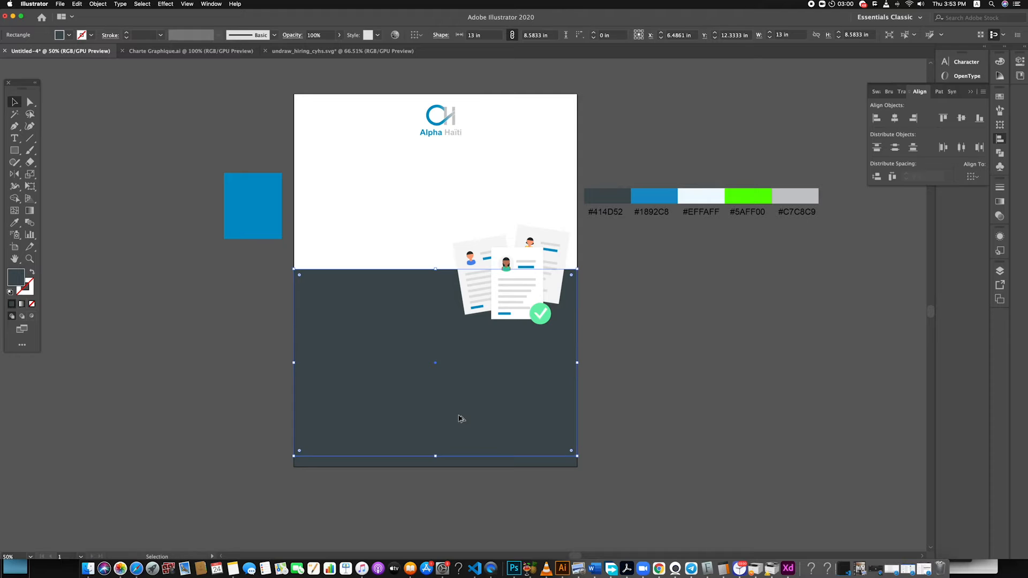
key(i)
click(705, 195)
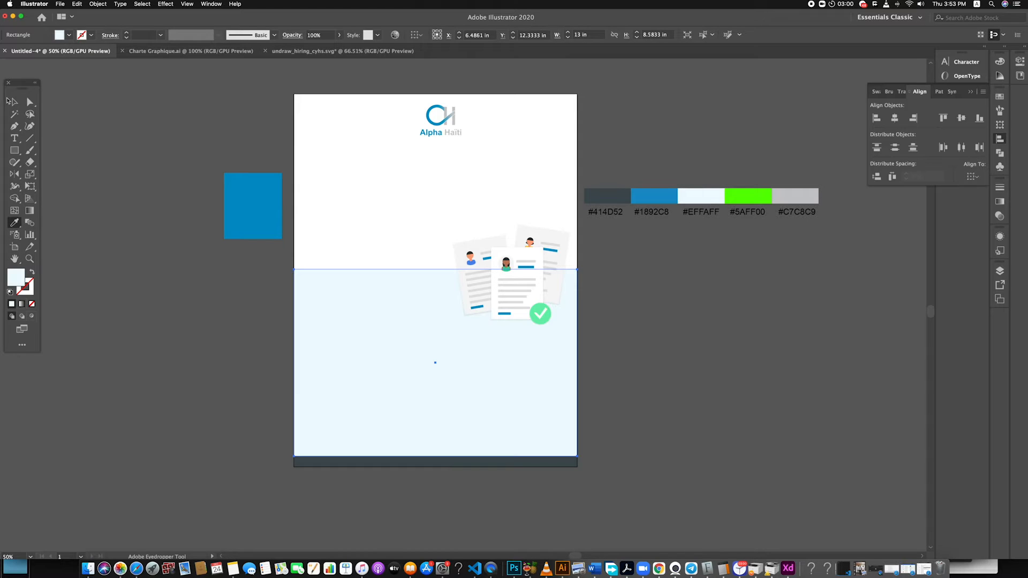
click(121, 293)
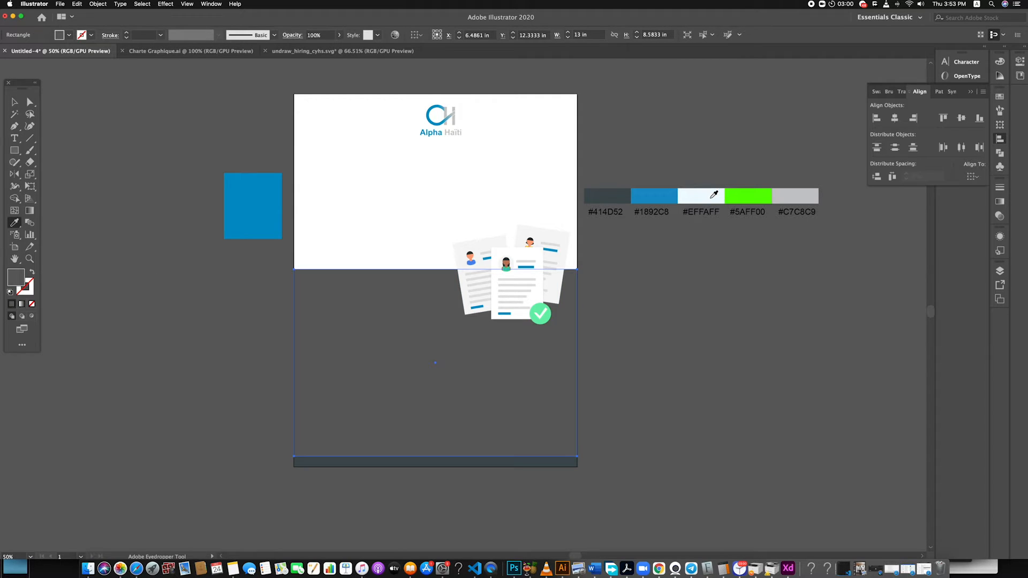
click(720, 197)
key(v)
click(156, 292)
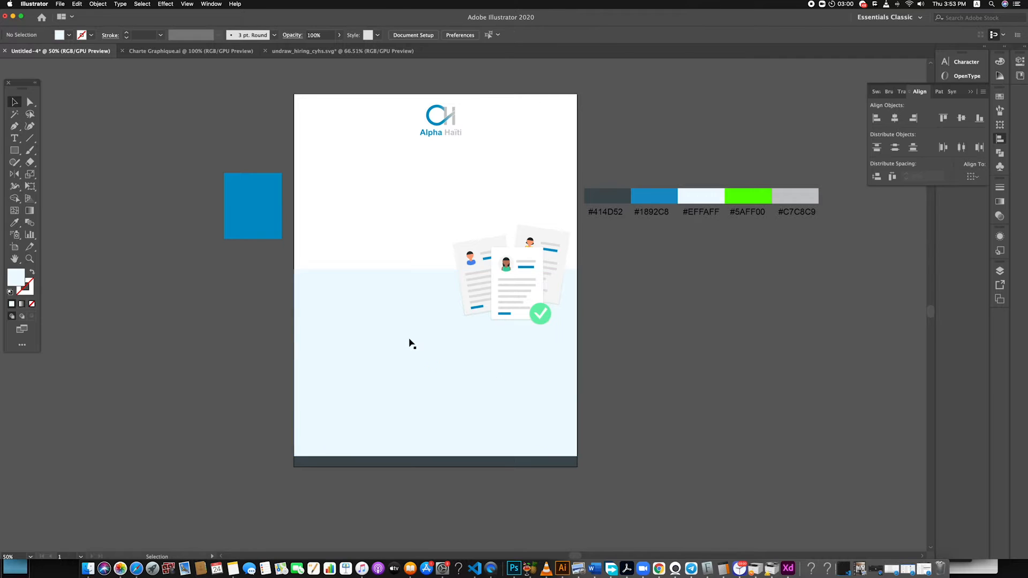
Send the light #EFFAFF rectangle to the back so it sits behind the dark rectangle
right_click(378, 327)
mouse_move(423, 455)
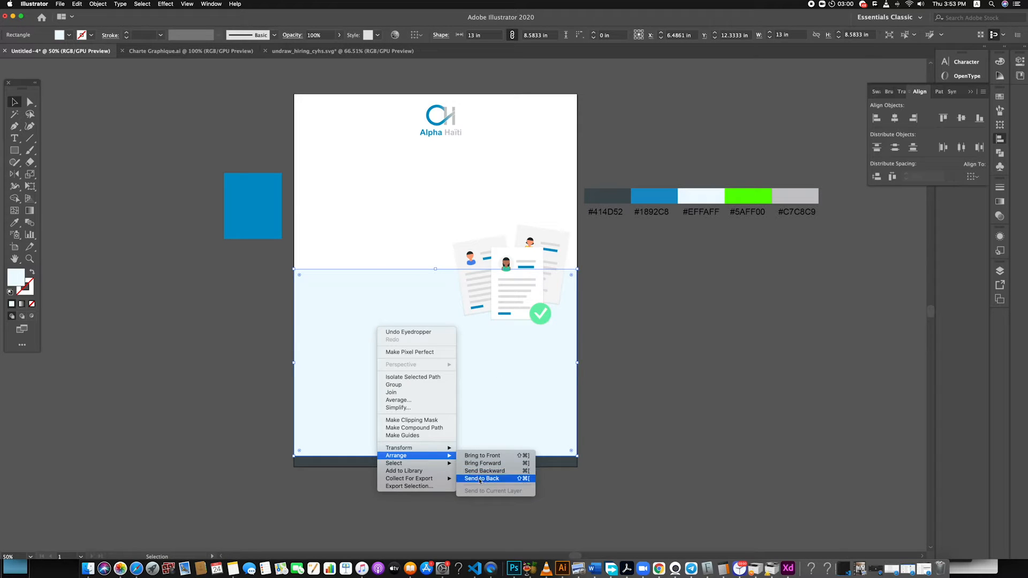
click(480, 478)
click(615, 418)
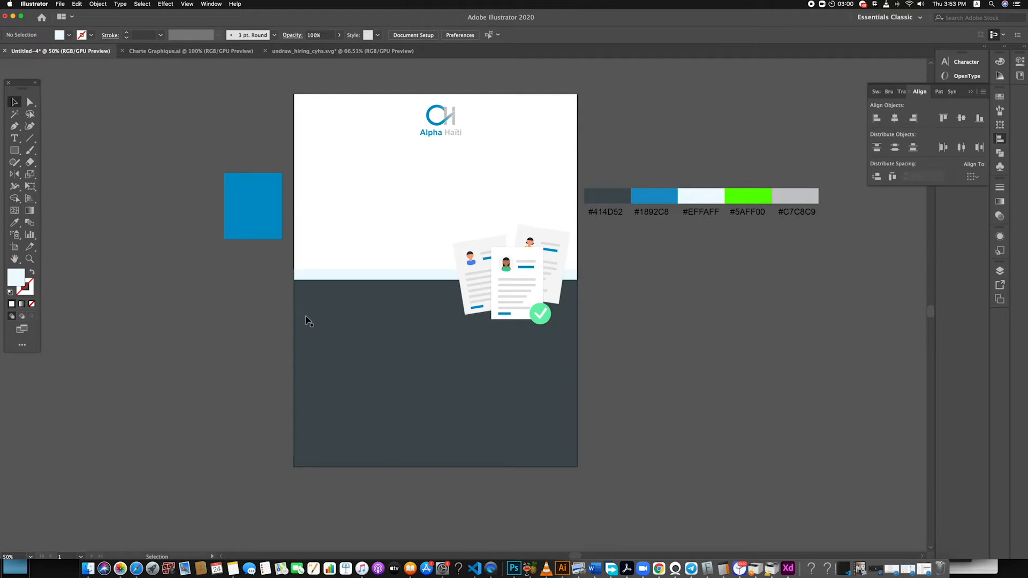
Recolour the check mark's circle inside the illustration group with the #5AFF00 palette swatch
double_click(548, 324)
click(548, 324)
key(i)
click(725, 194)
key(v)
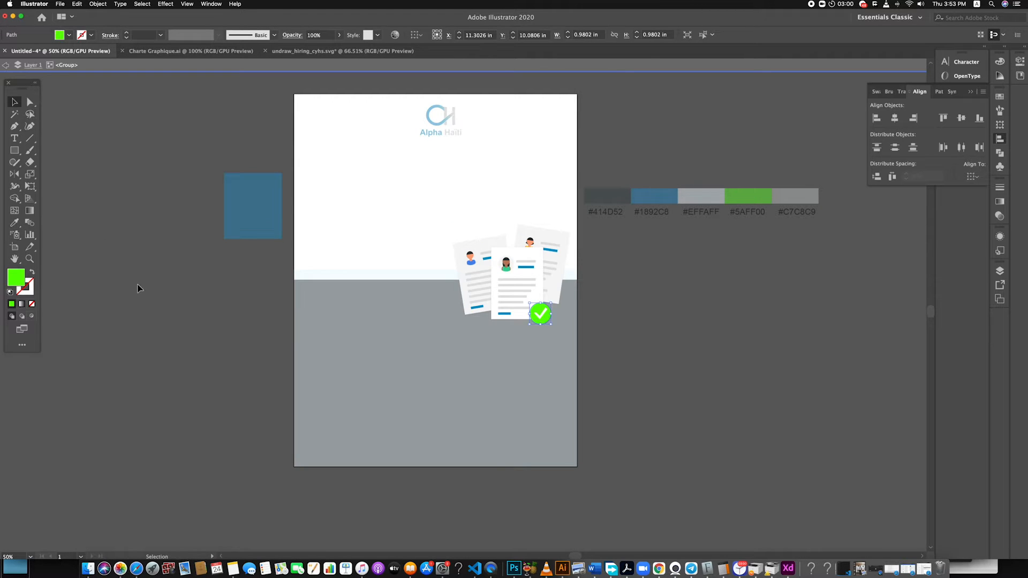
double_click(138, 305)
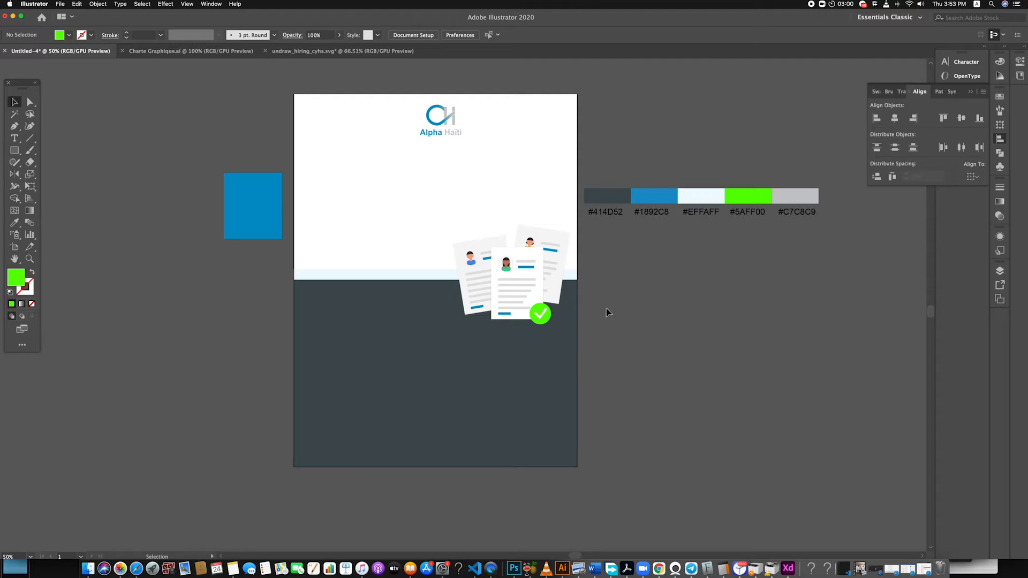
Add the heading RECRUTE centred below the logo and enlarge it to about 94 pt
key(t)
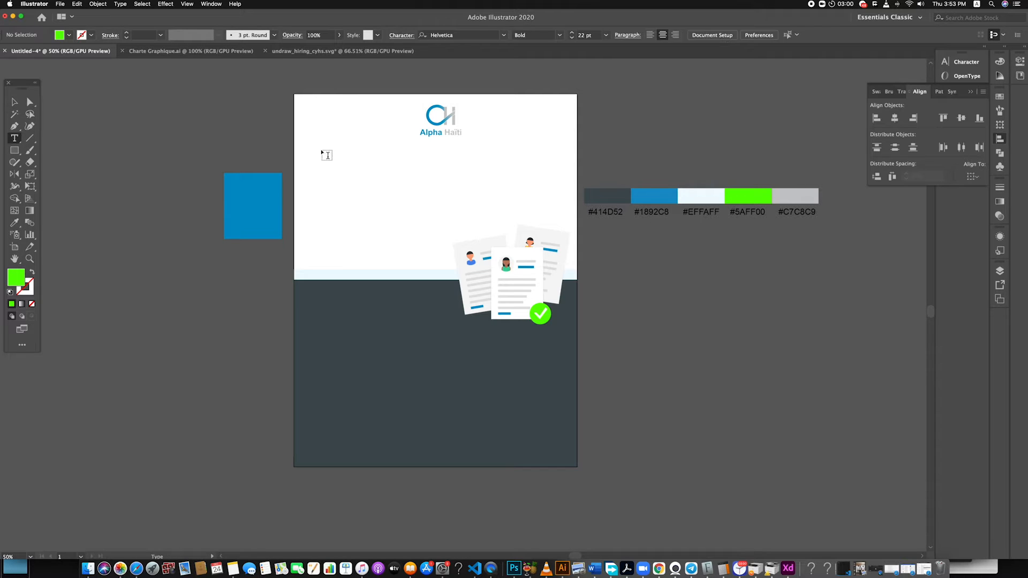
click(321, 151)
text(RECRUTE)
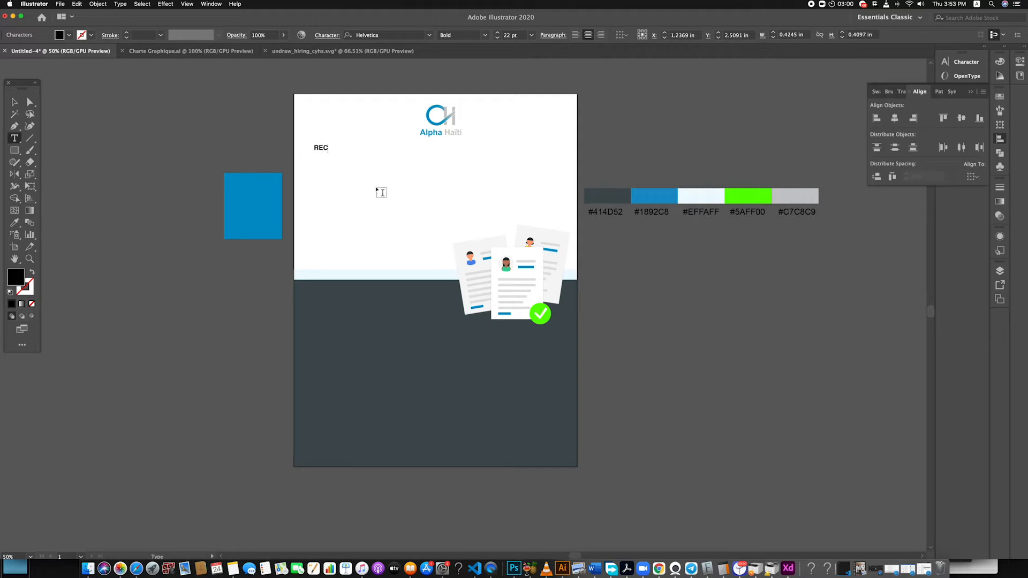
click(14, 102)
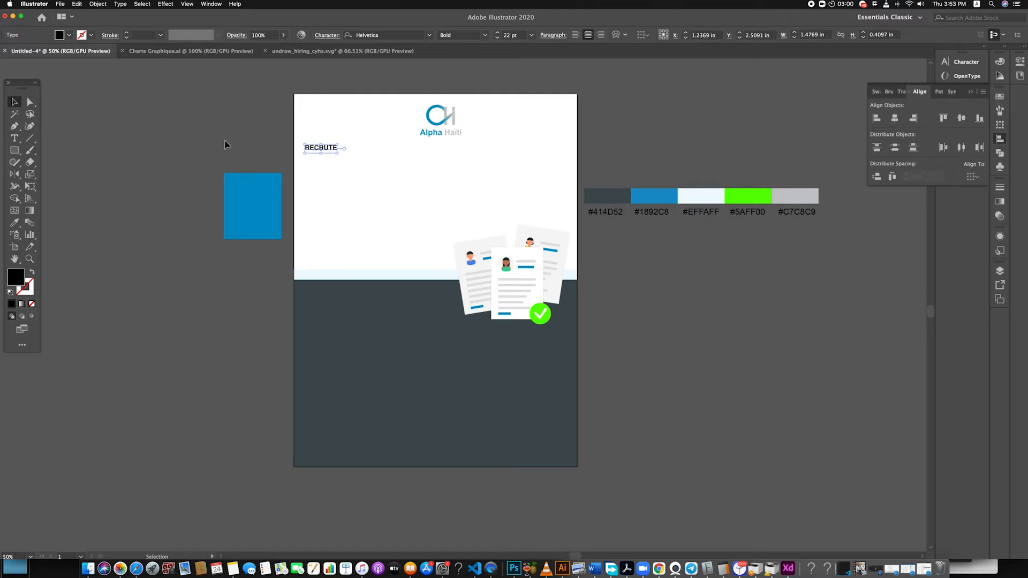
drag(340, 156, 464, 172)
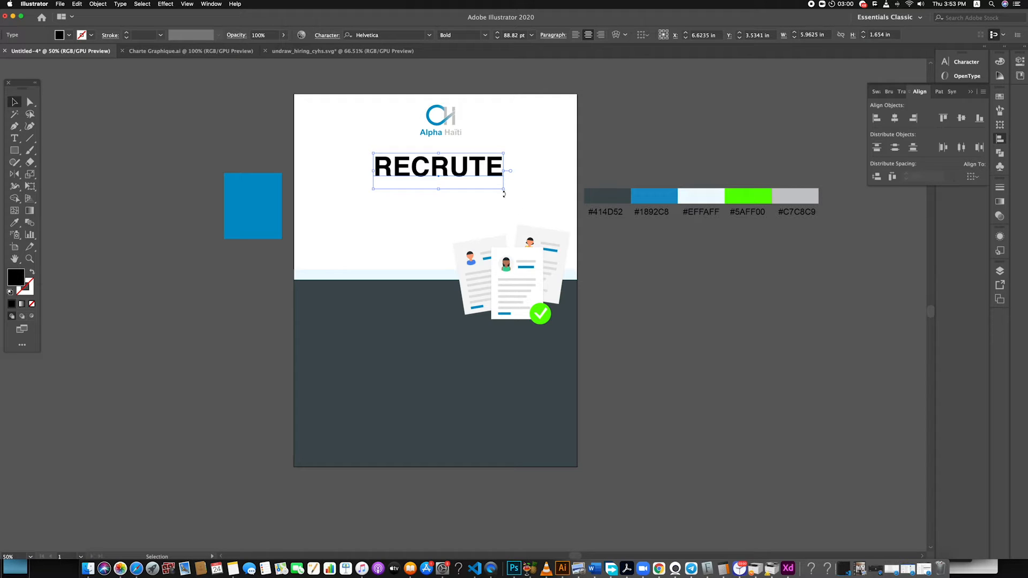
drag(504, 192, 479, 170)
Recolour the RECRUTE heading with the #1892C8 palette swatch using the Eyedropper and nudge it slightly down
key(i)
click(663, 196)
click(15, 102)
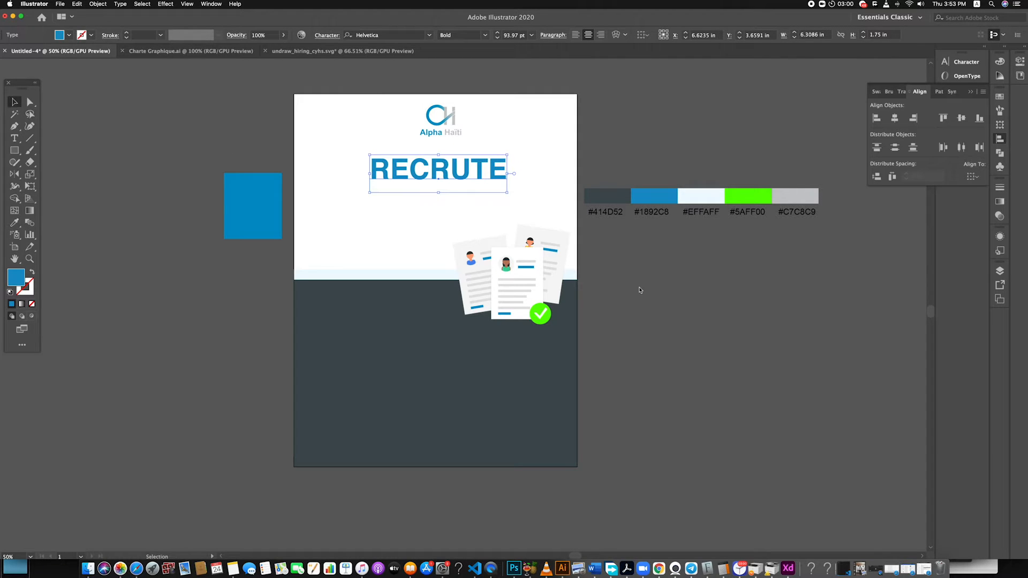
click(442, 184)
drag(470, 169, 469, 171)
click(60, 194)
Copy "informaticien junior, graphiste (UI/UX) et spécialiste du marketing digital" from the Google Docs brief in Safari into a new text frame below the heading
click(14, 139)
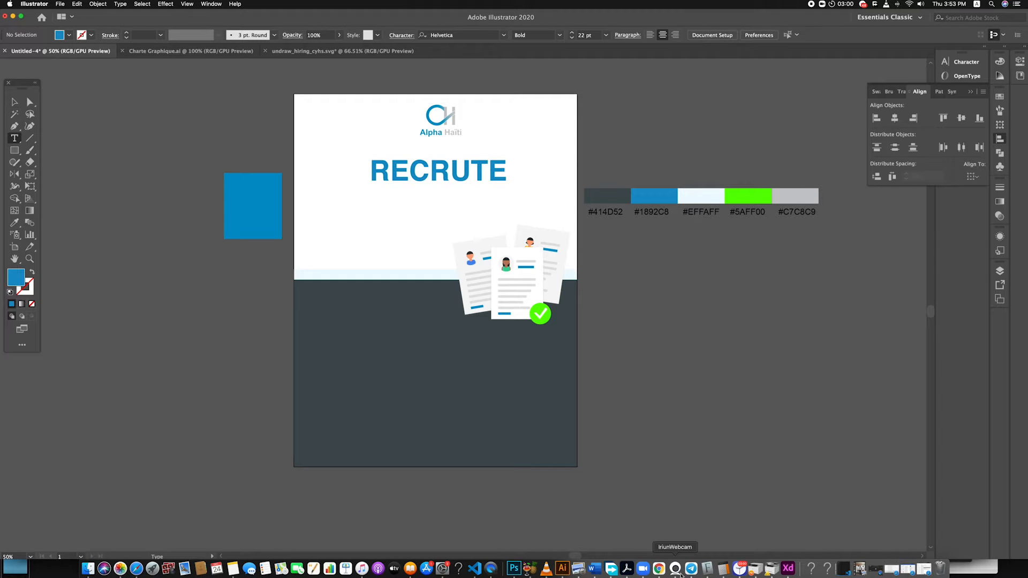
click(136, 568)
click(493, 93)
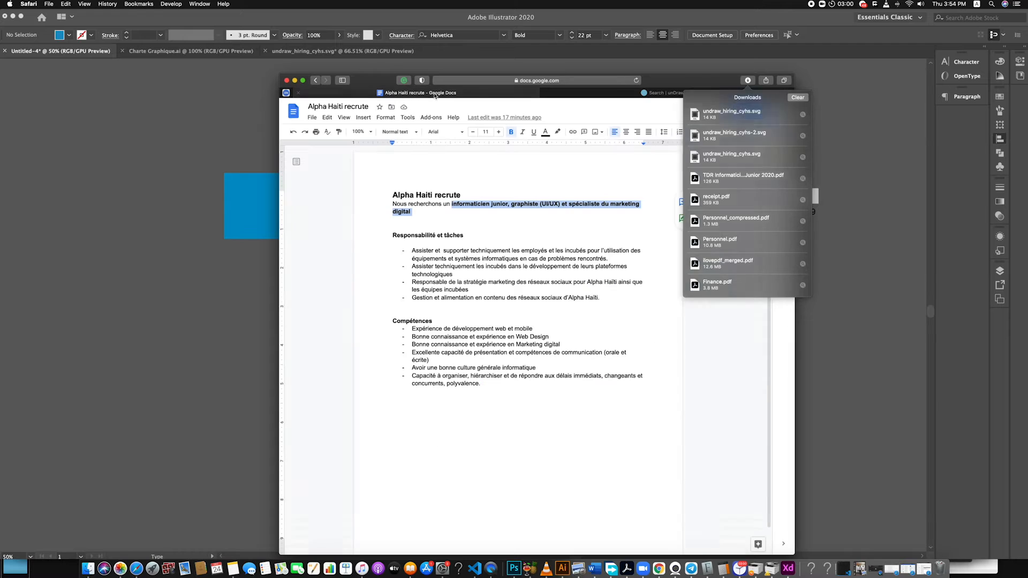
key(super+c)
click(811, 207)
drag(323, 203, 544, 188)
key(super+v)
Narrow the job-title text frame to about 6.34 in wide and centre it directly beneath the heading
click(15, 101)
drag(434, 207, 434, 212)
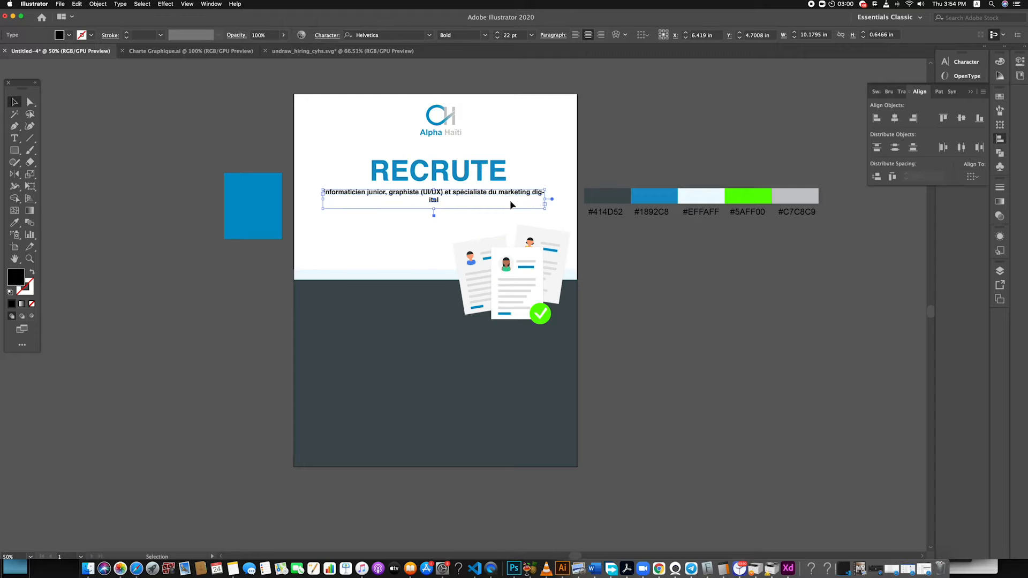
drag(547, 199, 509, 203)
click(546, 208)
click(504, 200)
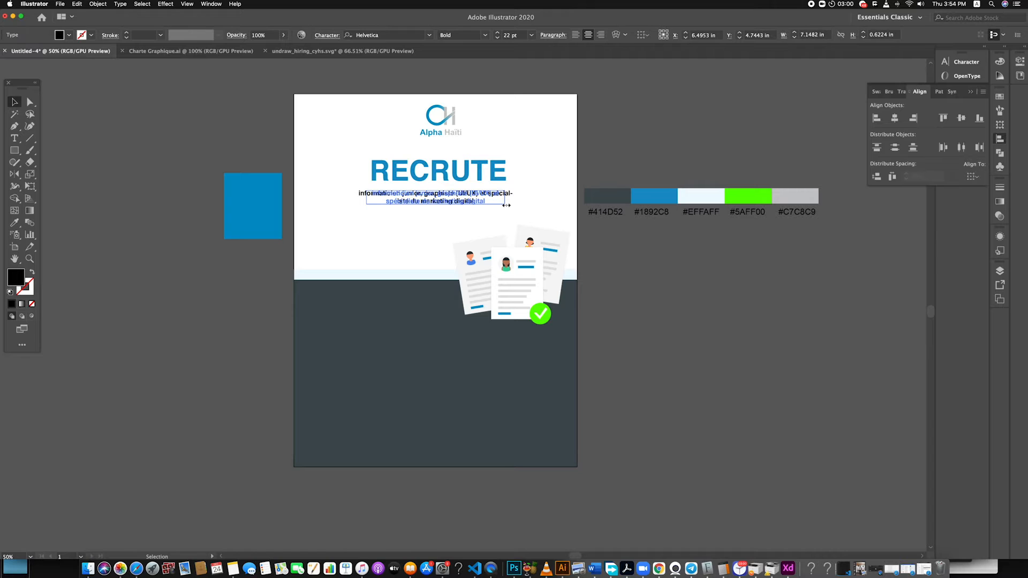
click(535, 202)
double_click(462, 200)
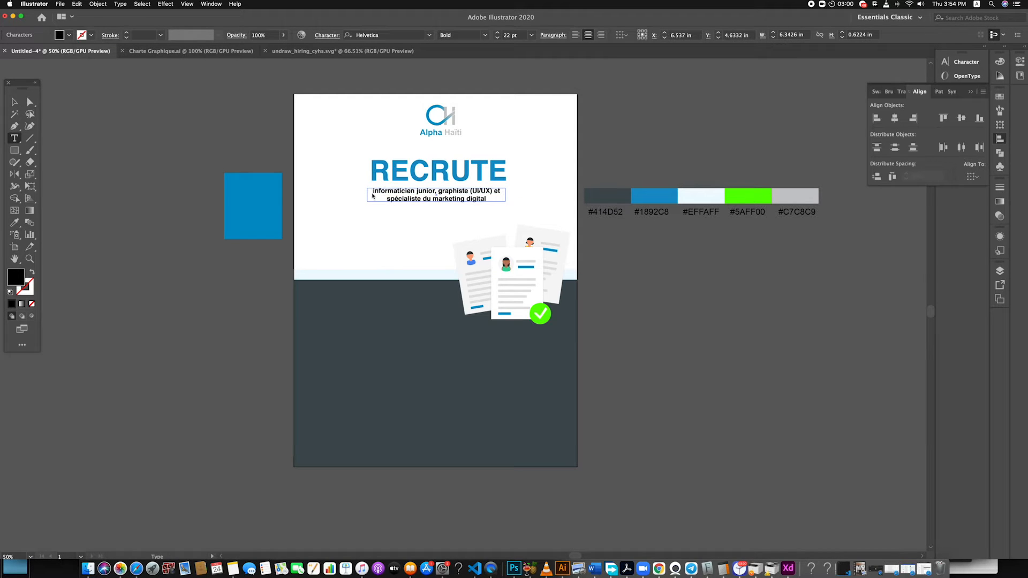
text(UN)
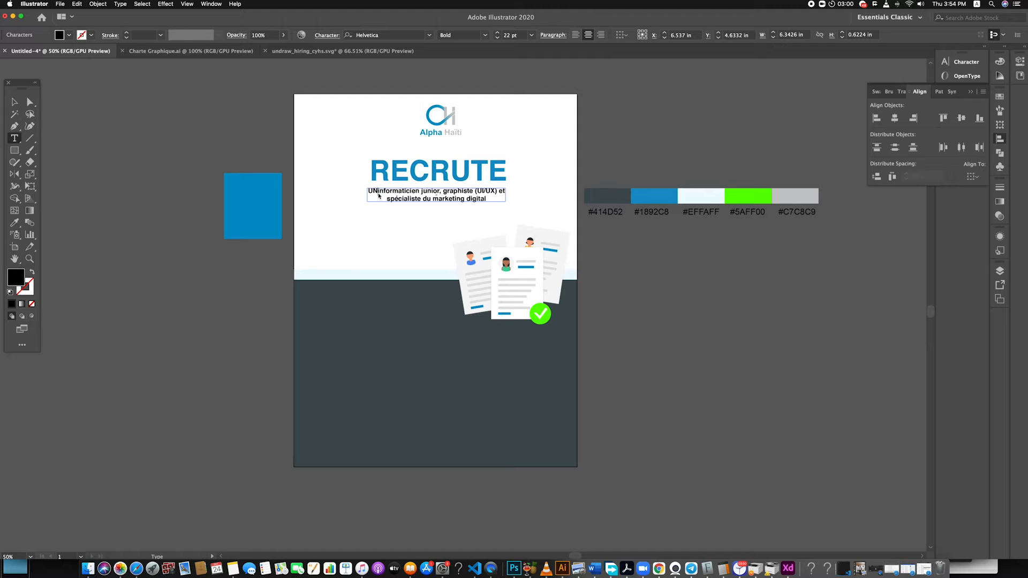
key(BackSpace)
key(BackSpace)
text(un)
key(BackSpace)
key(BackSpace)
key(BackSpace)
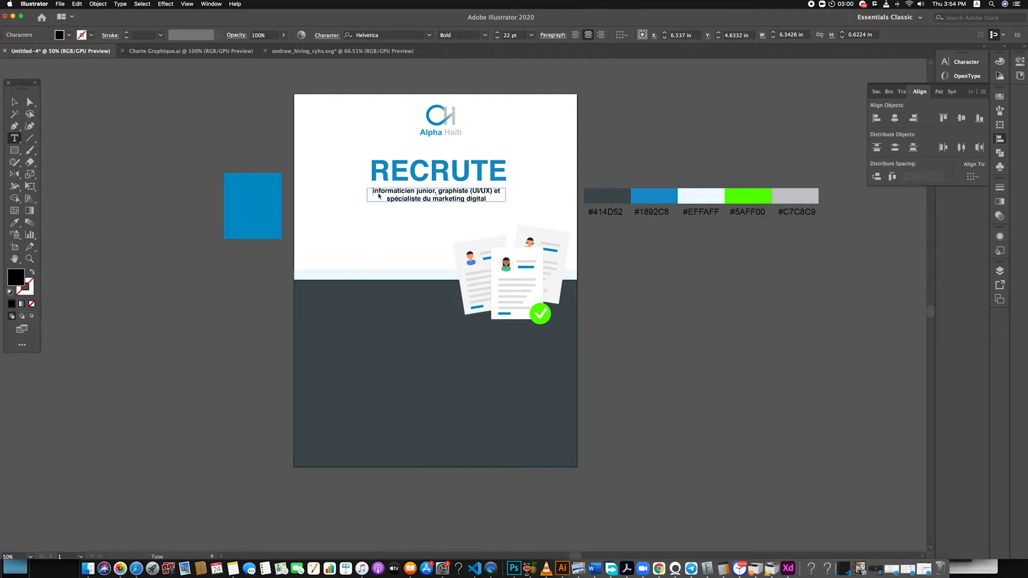
click(14, 101)
click(739, 331)
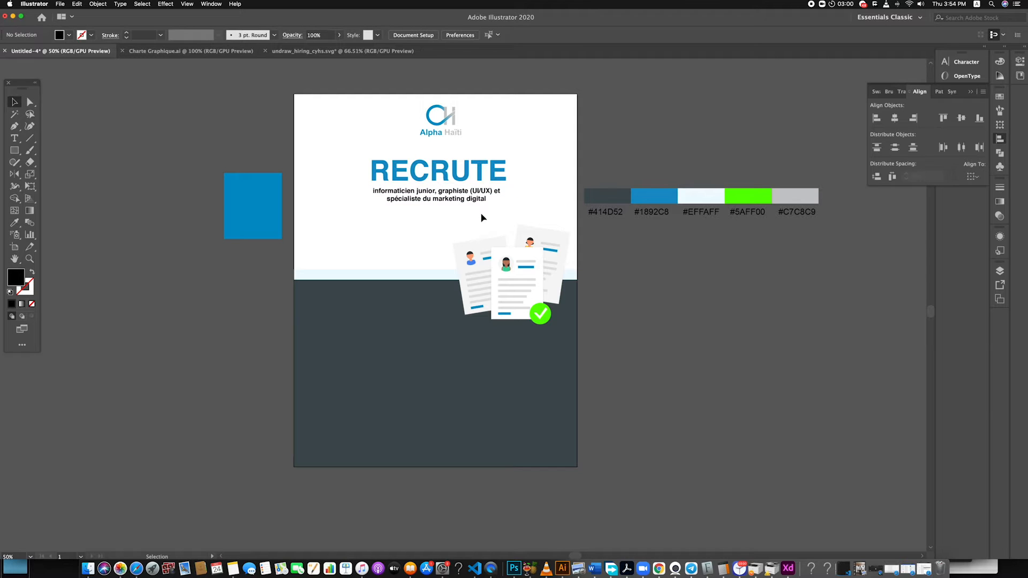
Recolour the job-title text with the dark #414D52 palette swatch using the Eyedropper
click(464, 201)
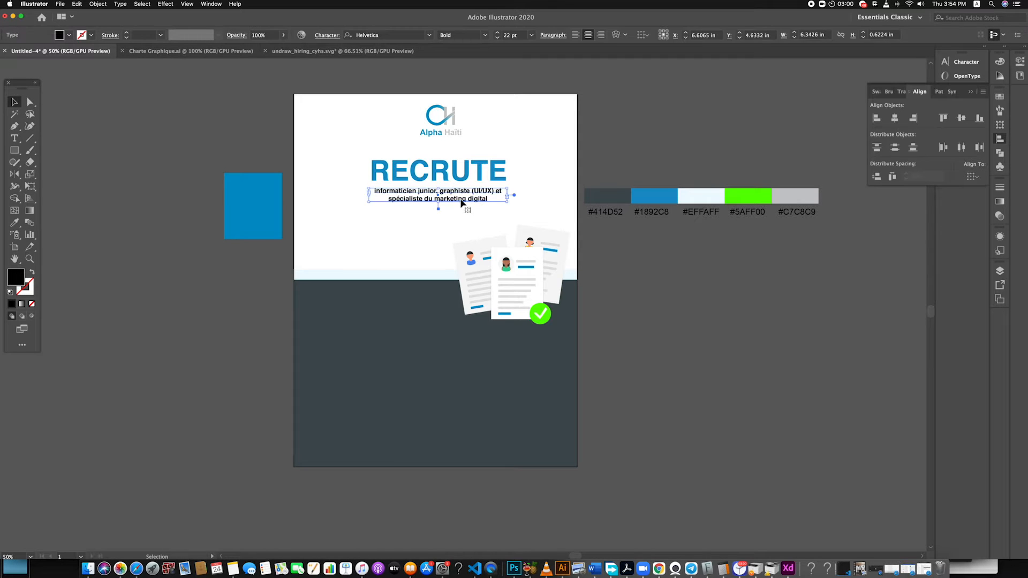
key(i)
click(656, 197)
click(617, 195)
click(14, 102)
click(99, 327)
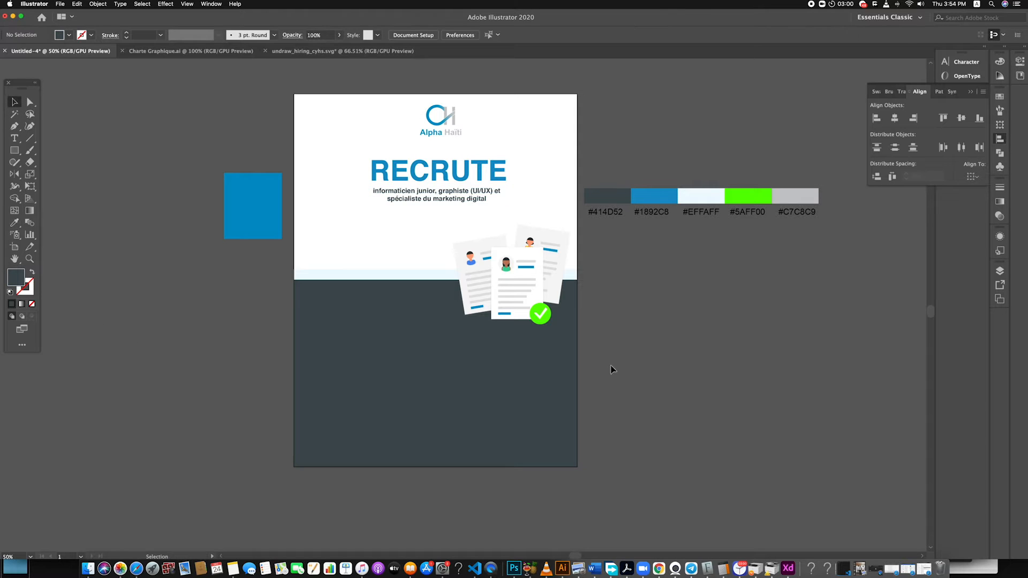
Draw a narrow vertical bar about 0.47 by 4.11 in with the light #EFFAFF fill on the dark area's left half
click(298, 275)
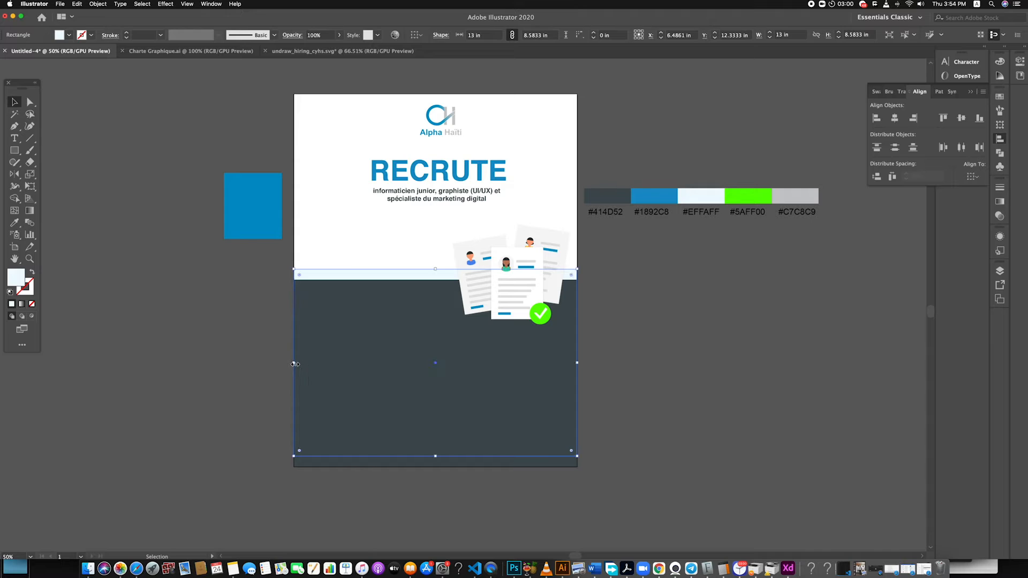
click(259, 370)
click(14, 149)
drag(359, 403, 342, 425)
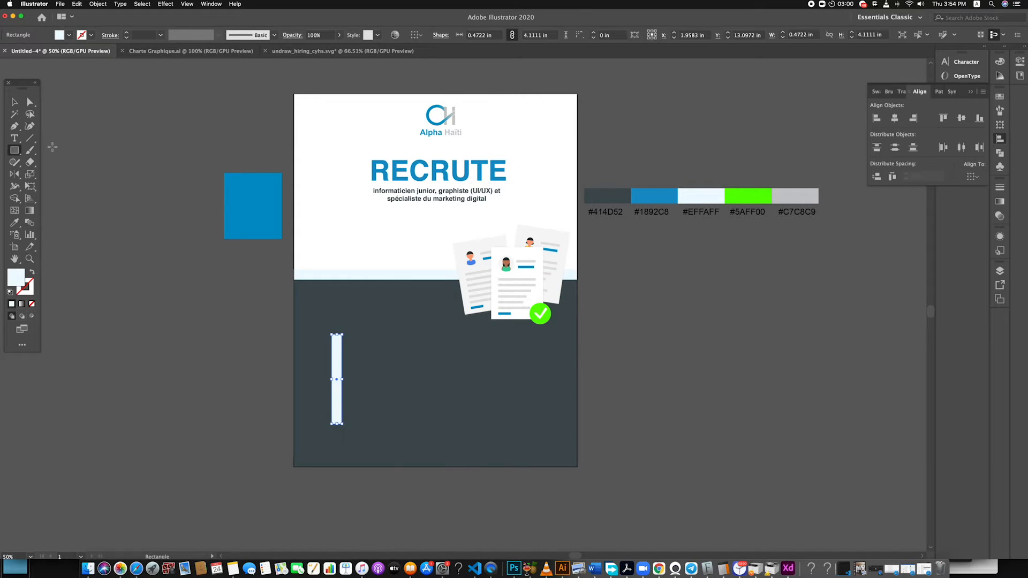
click(14, 102)
click(205, 343)
Fully round the ends of the light vertical bar with a corner radius of about 0.24 in
click(336, 376)
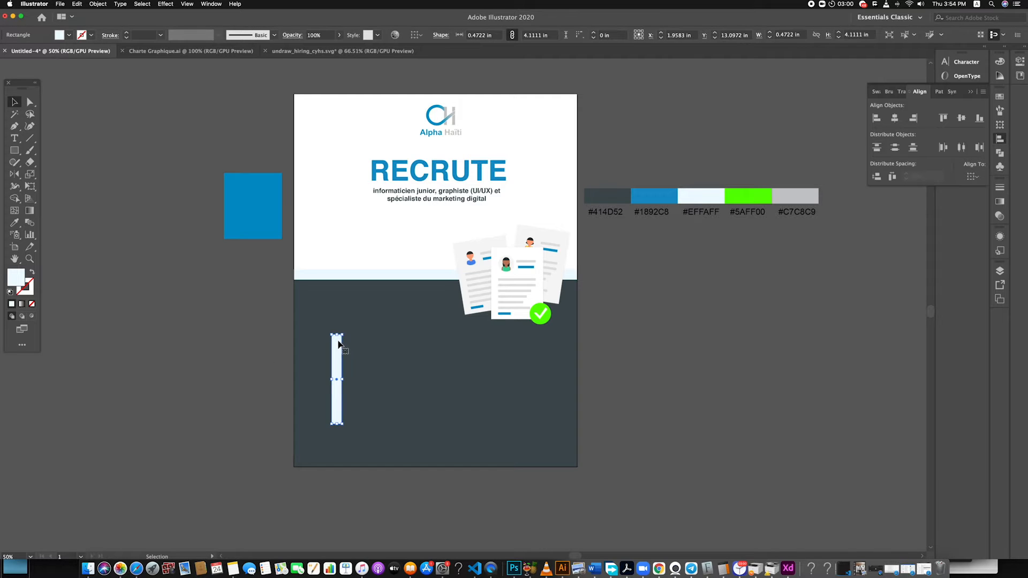
scroll(339, 344, up, 2)
drag(344, 328, 329, 373)
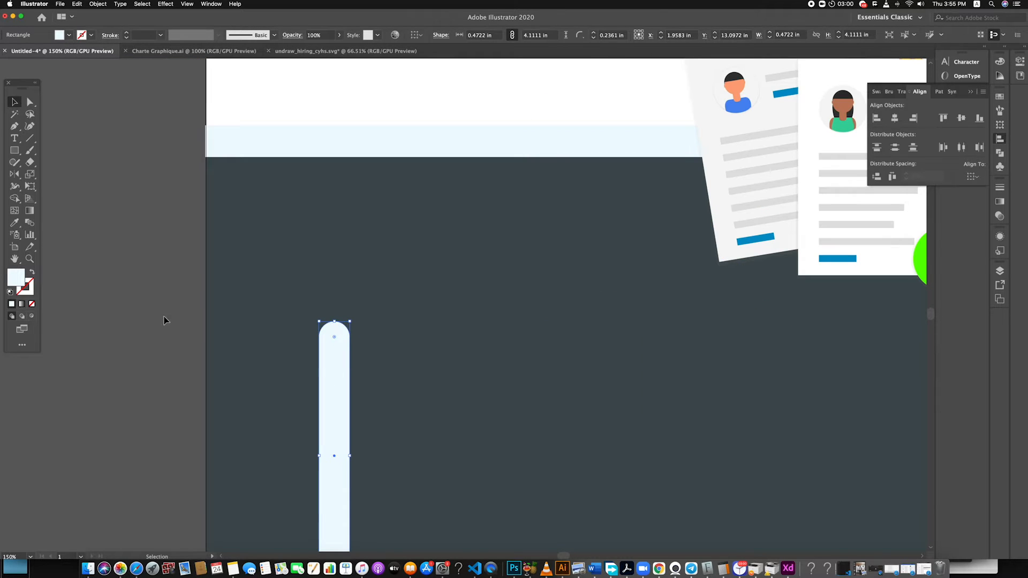
click(164, 320)
scroll(223, 349, down, 6)
scroll(230, 374, up, 4)
Recolour the rounded bar with the green of the check mark's circle using the Eyedropper
click(248, 356)
key(i)
click(533, 255)
key(v)
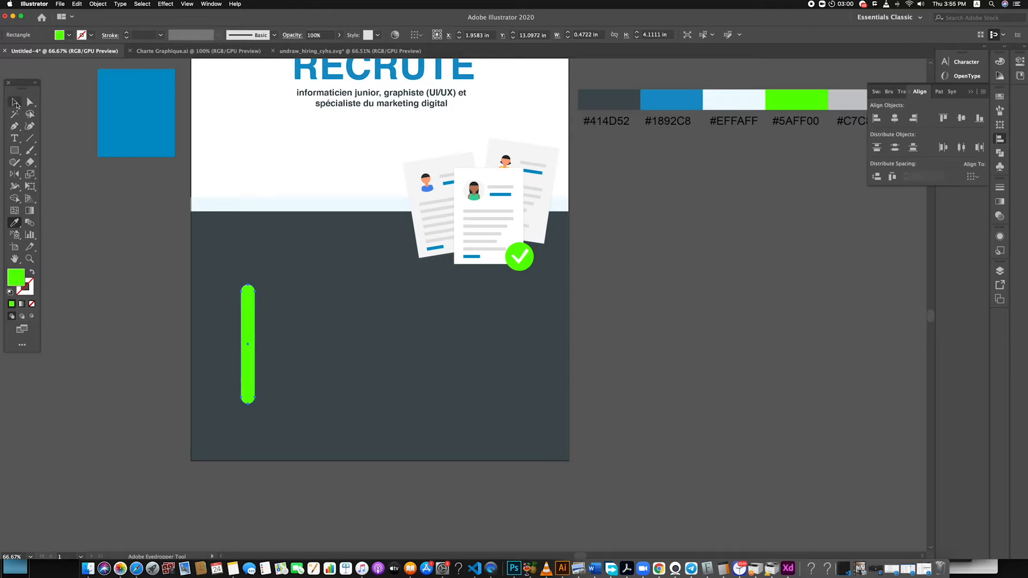
Shrink the green bar to about 0.39 by 3.39 in and move it to the poster's lower-left corner
drag(255, 284, 252, 294)
click(263, 329)
drag(250, 364, 203, 421)
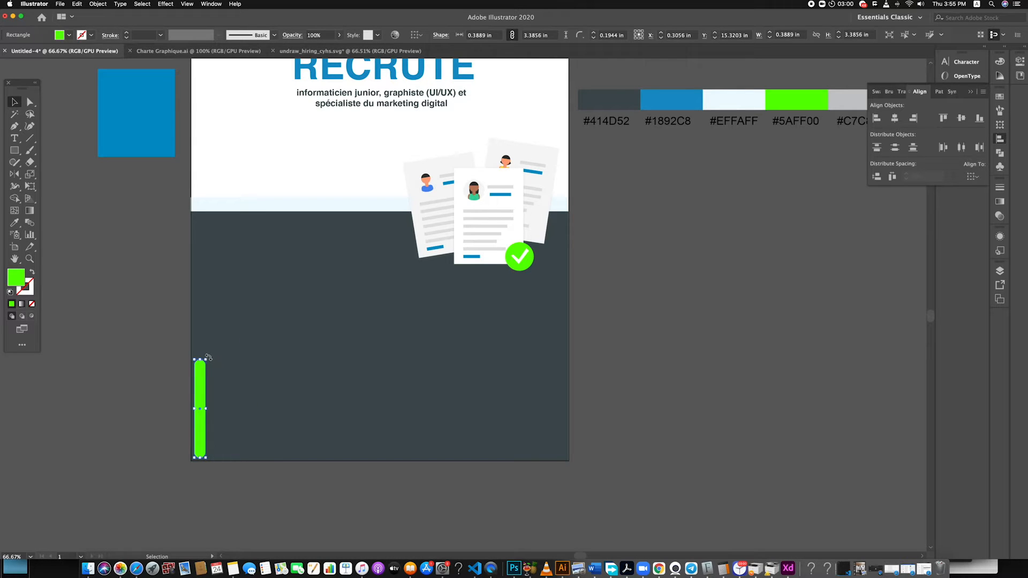
Rotate the green bar about 45° and duplicate it into a column of seven diagonal bars across the poster's left edge
drag(208, 357, 242, 379)
drag(202, 435, 188, 268)
click(182, 468)
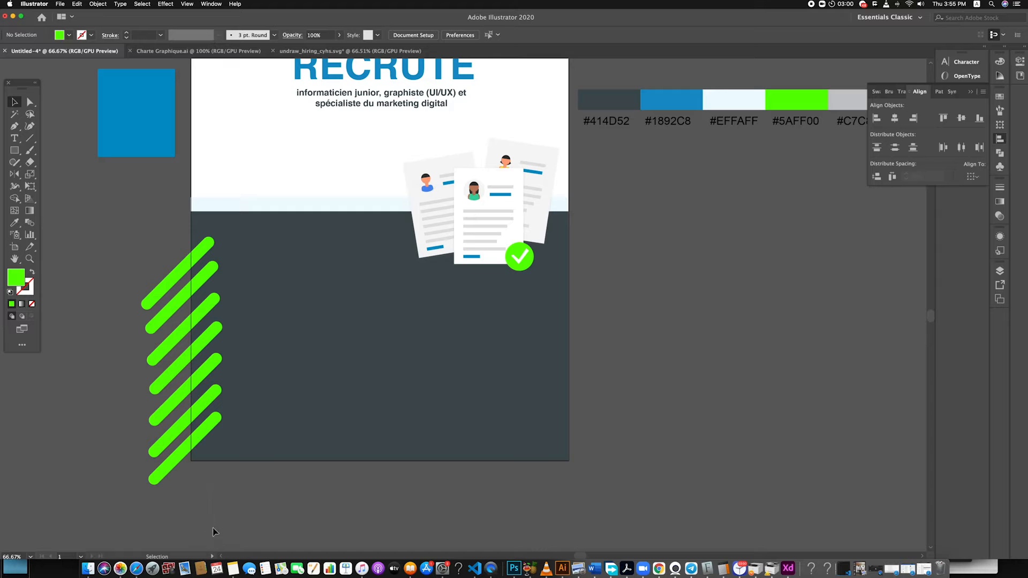
Scale all seven green bars down together to about 0.37 by 3.19 in each and shift them slightly down and left
key(super+a)
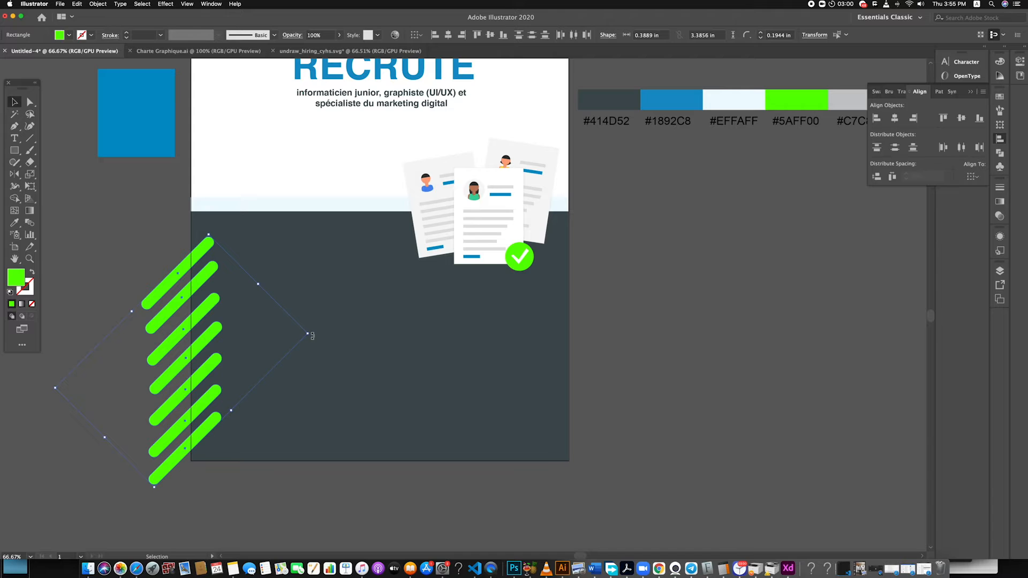
drag(309, 336, 294, 337)
drag(187, 446, 181, 454)
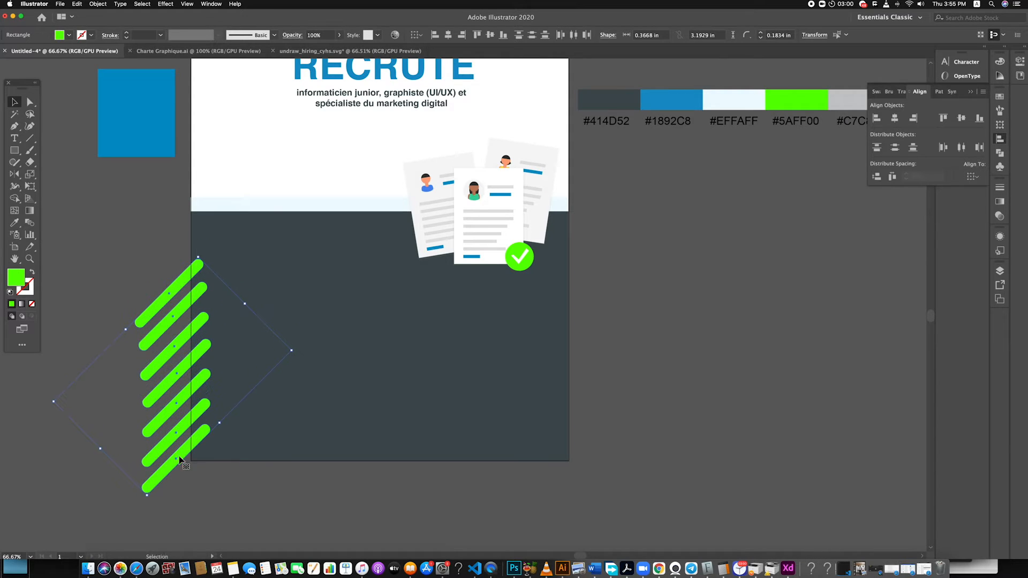
click(241, 490)
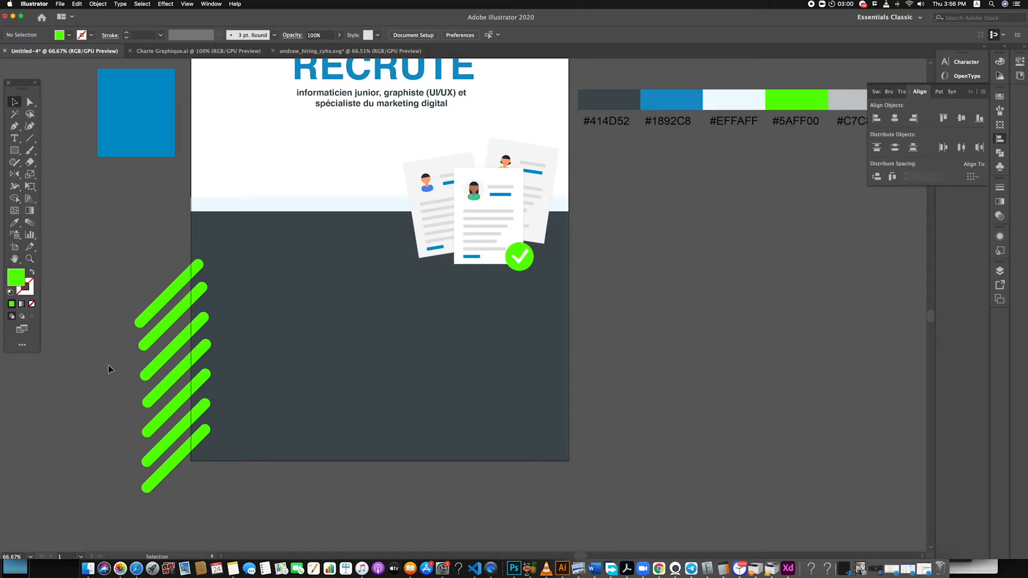
key(a)
drag(114, 313, 200, 446)
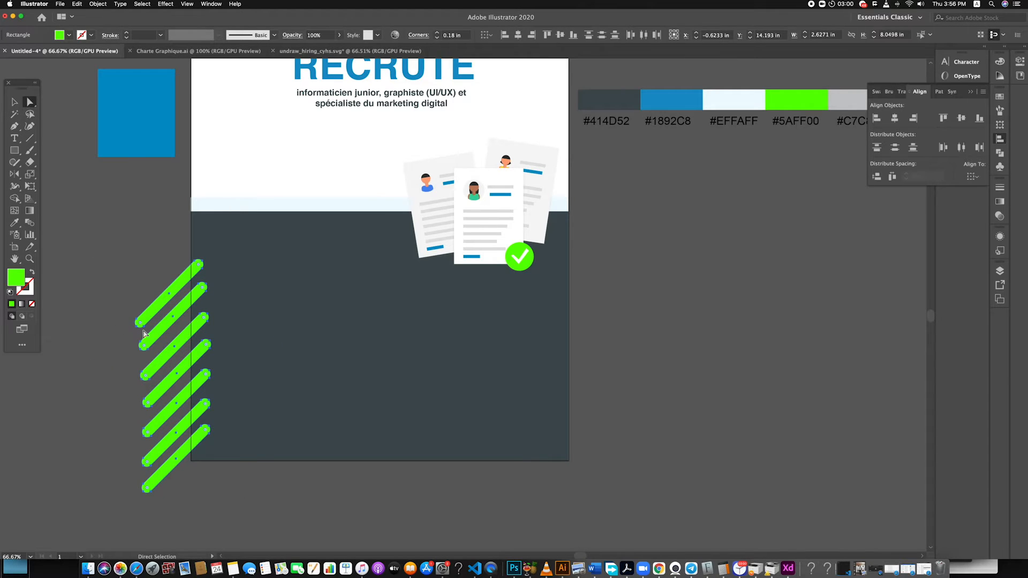
drag(139, 324, 151, 319)
click(15, 102)
click(74, 180)
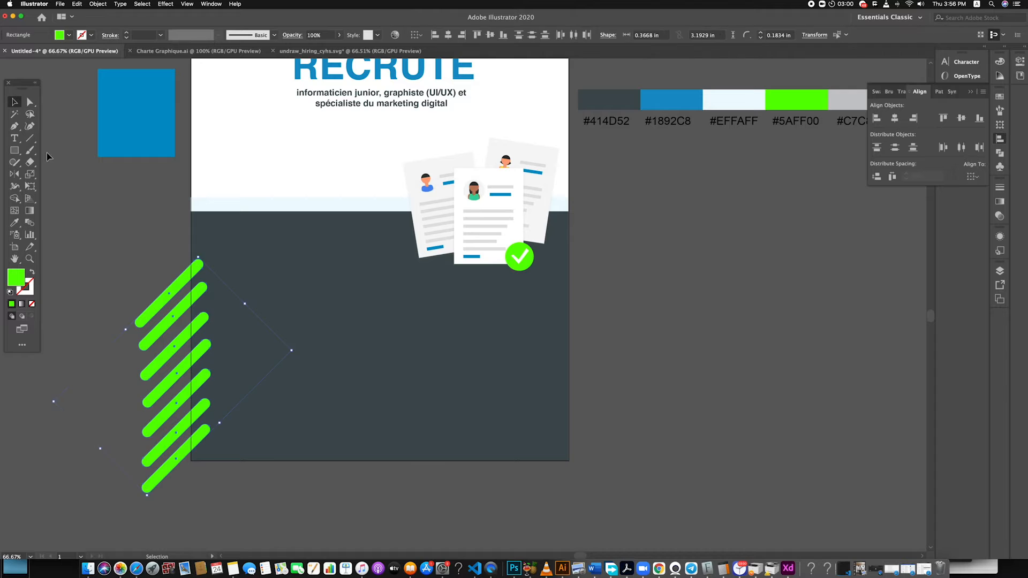
Enlarge the RECRUTE heading and the job-title text together slightly and move both a little lower
scroll(398, 217, up, 3)
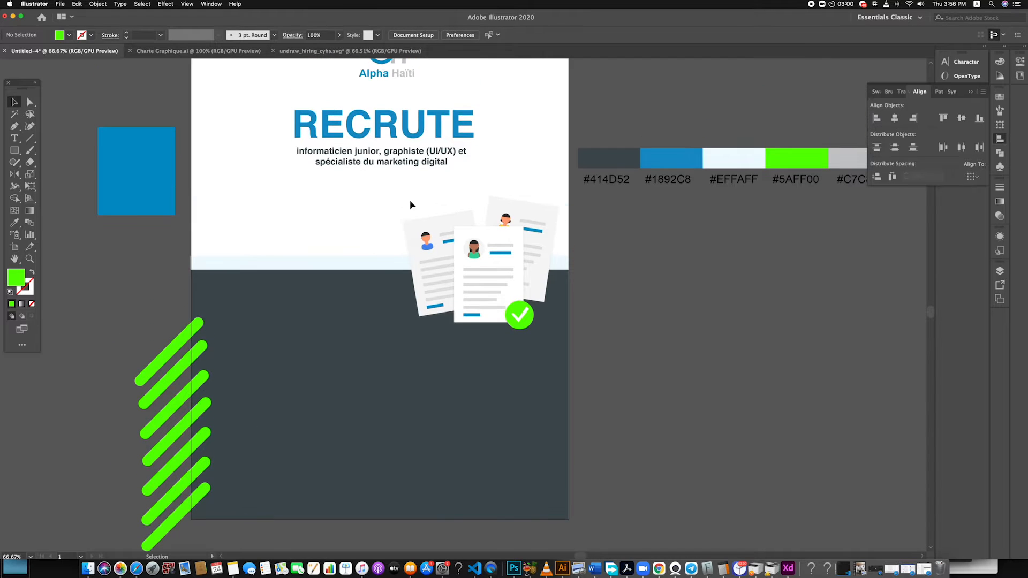
drag(437, 178, 321, 101)
drag(377, 132, 377, 136)
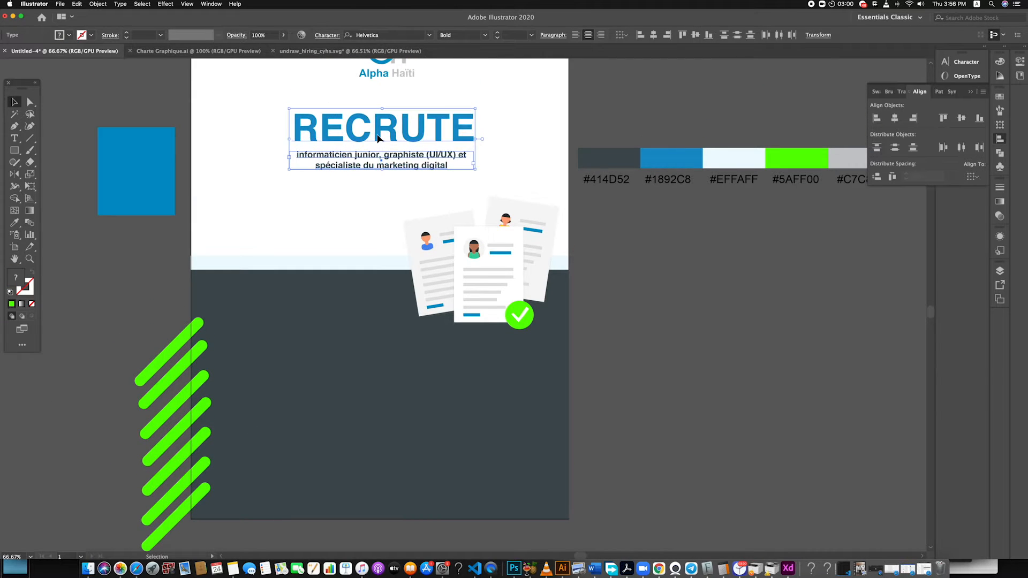
drag(288, 171, 279, 176)
drag(437, 152, 438, 158)
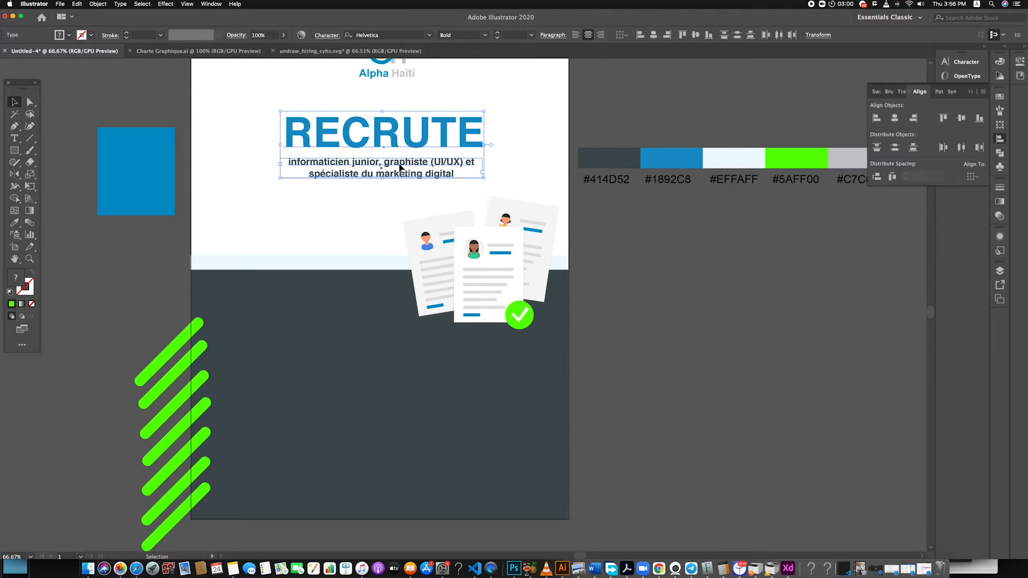
click(680, 322)
Enlarge the résumé illustration group to about 5.81 by 4.97 in
click(453, 291)
drag(404, 328, 391, 353)
click(667, 318)
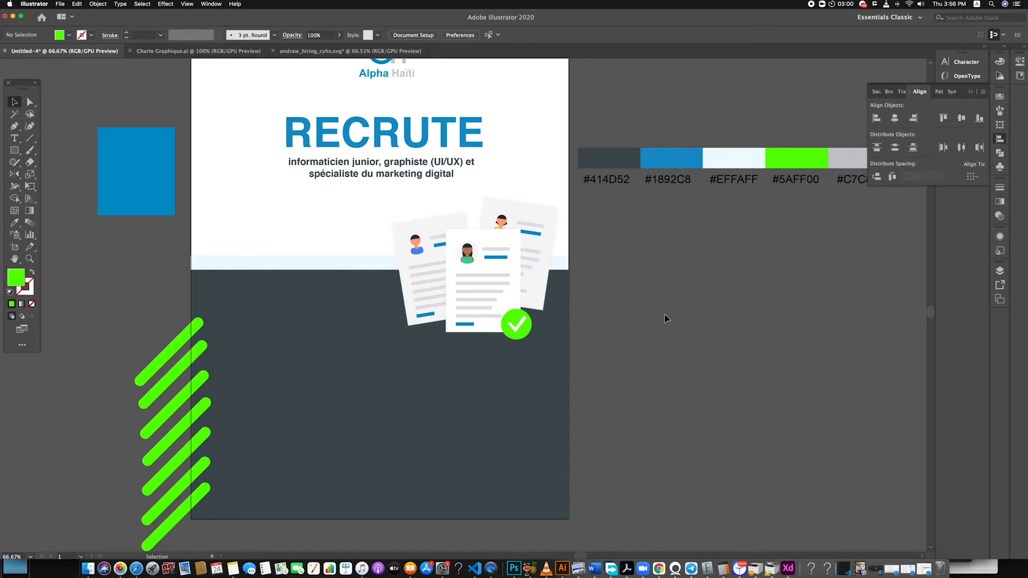
click(489, 306)
drag(489, 304, 489, 306)
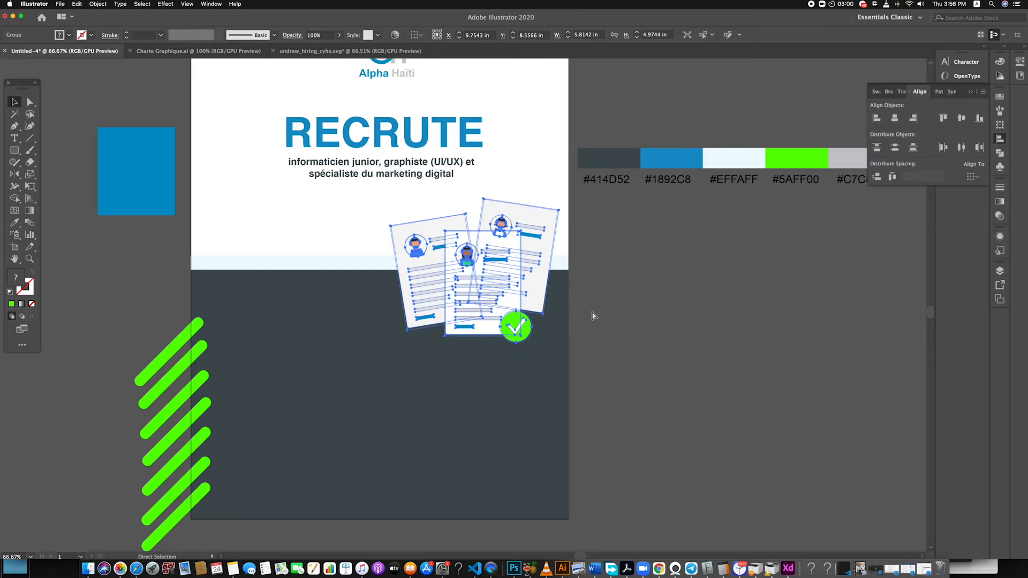
click(557, 301)
click(538, 301)
mouse_move(538, 304)
mouse_down()
mouse_move(504, 302)
mouse_move(539, 302)
mouse_up()
drag(471, 294, 441, 314)
key(super+z)
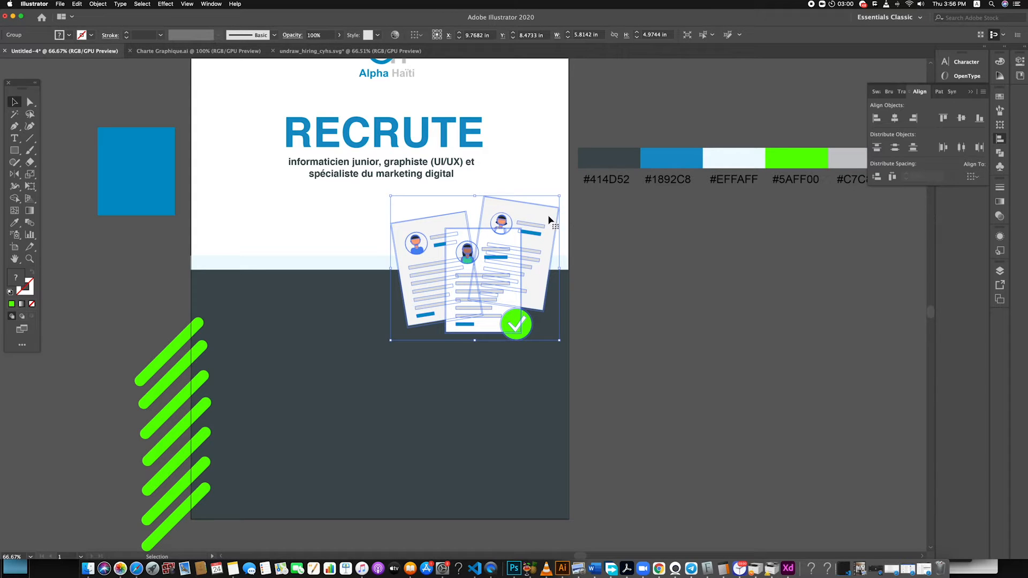
Enlarge the copy behind the résumé illustration to about 6.77 by 5.79 in and fill it with black
drag(560, 197, 557, 200)
click(619, 285)
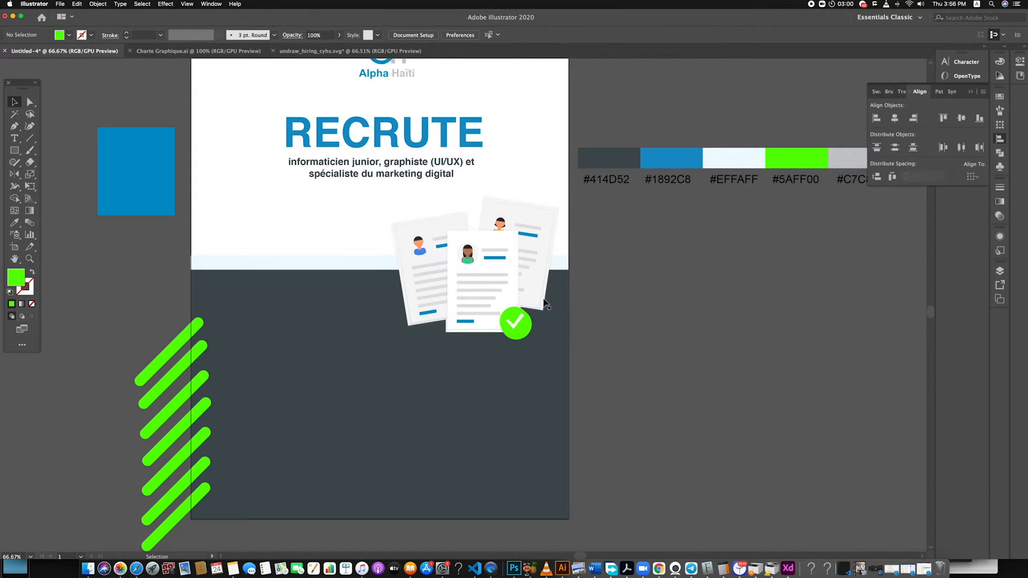
click(544, 298)
drag(558, 340, 560, 346)
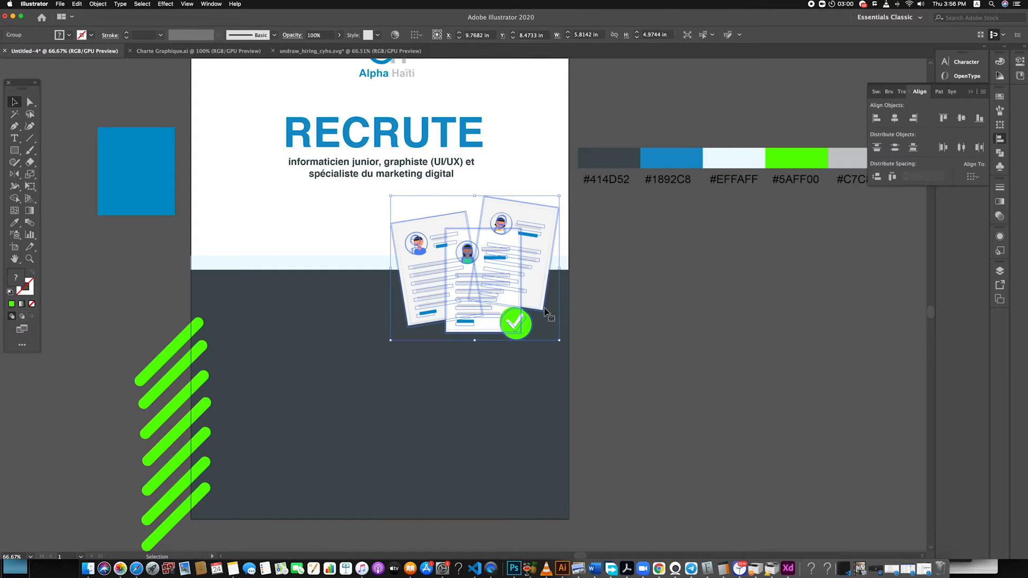
drag(559, 340, 568, 354)
double_click(15, 279)
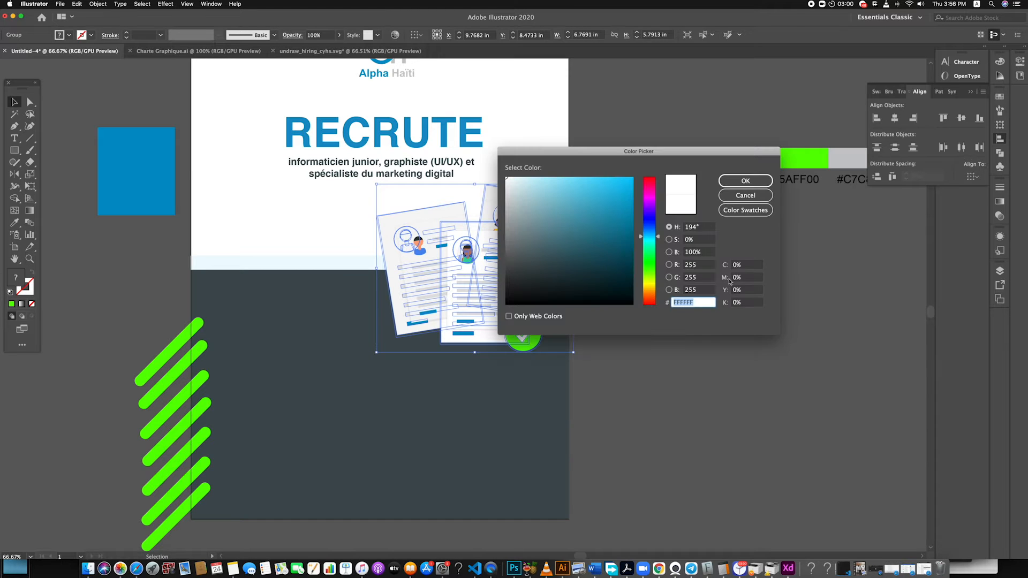
click(734, 180)
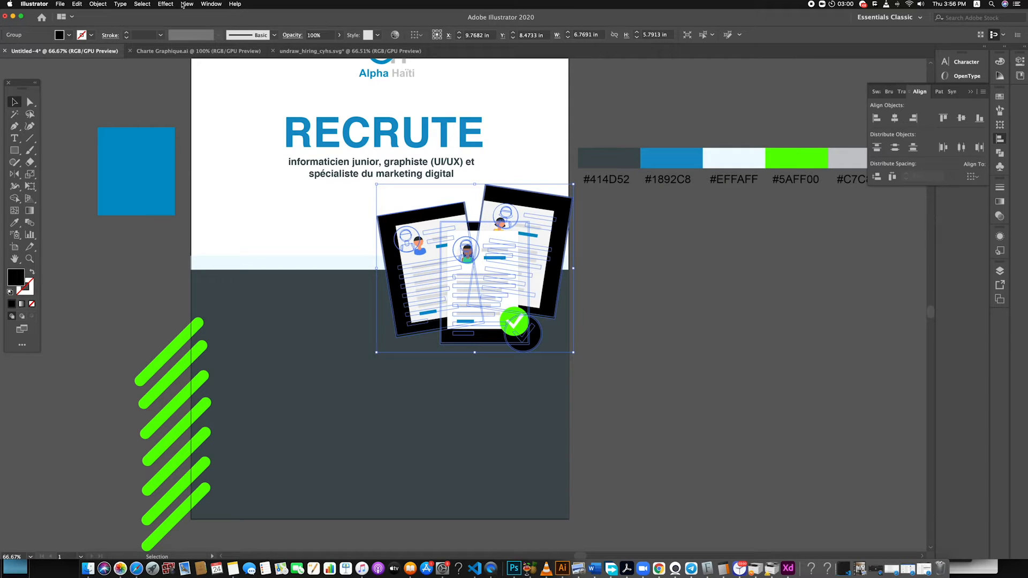
Apply a Gaussian Blur with a 17.9-pixel radius to the black copy behind the résumés
click(166, 4)
mouse_move(241, 159)
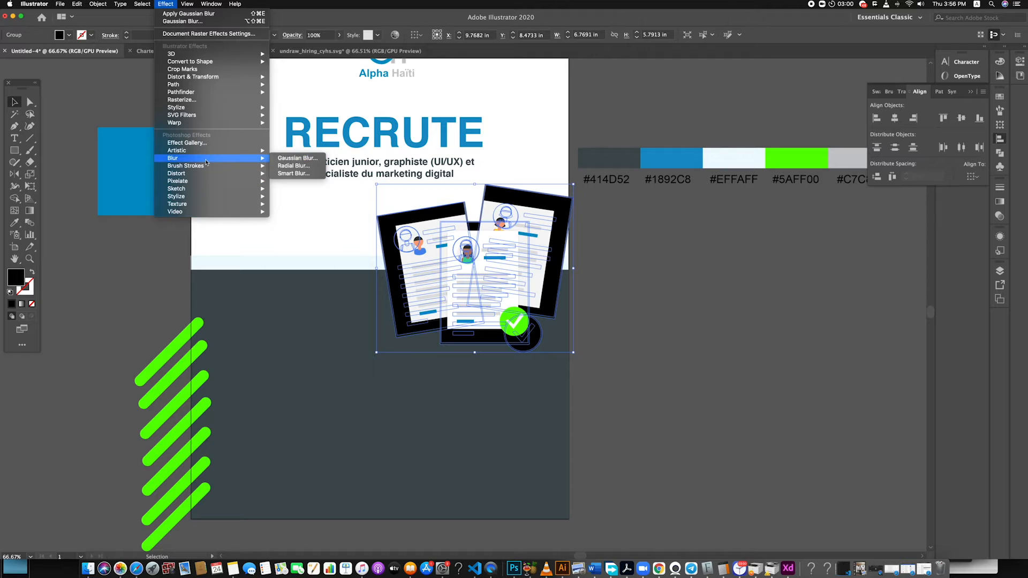
click(292, 158)
click(377, 240)
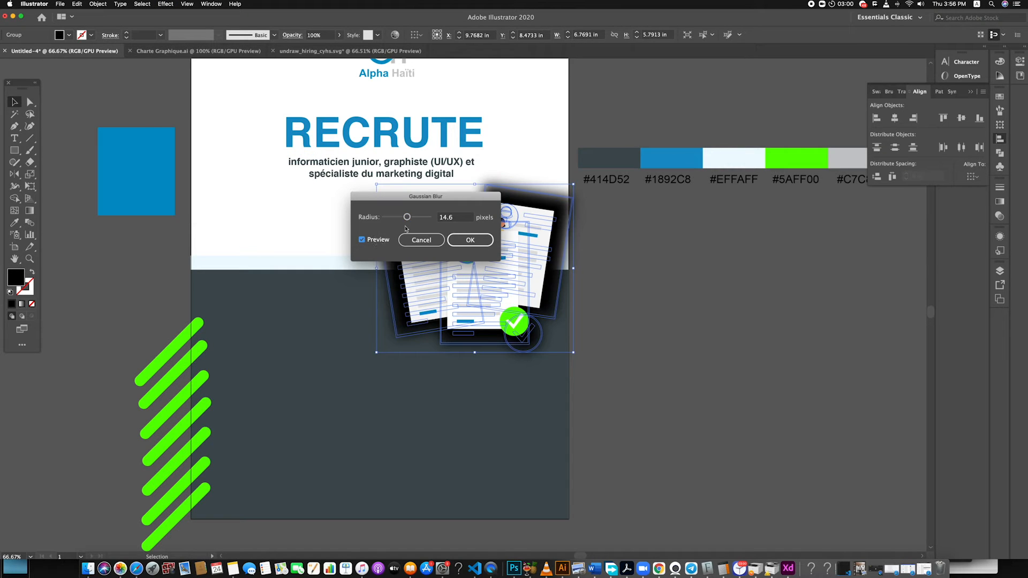
mouse_move(408, 219)
mouse_down()
mouse_move(395, 219)
mouse_move(409, 221)
mouse_up()
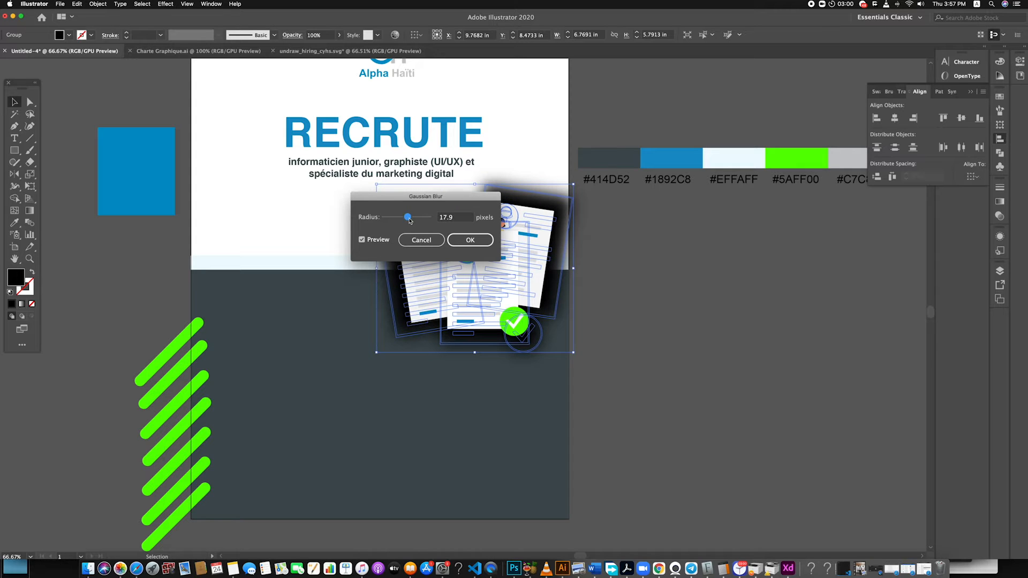
click(471, 240)
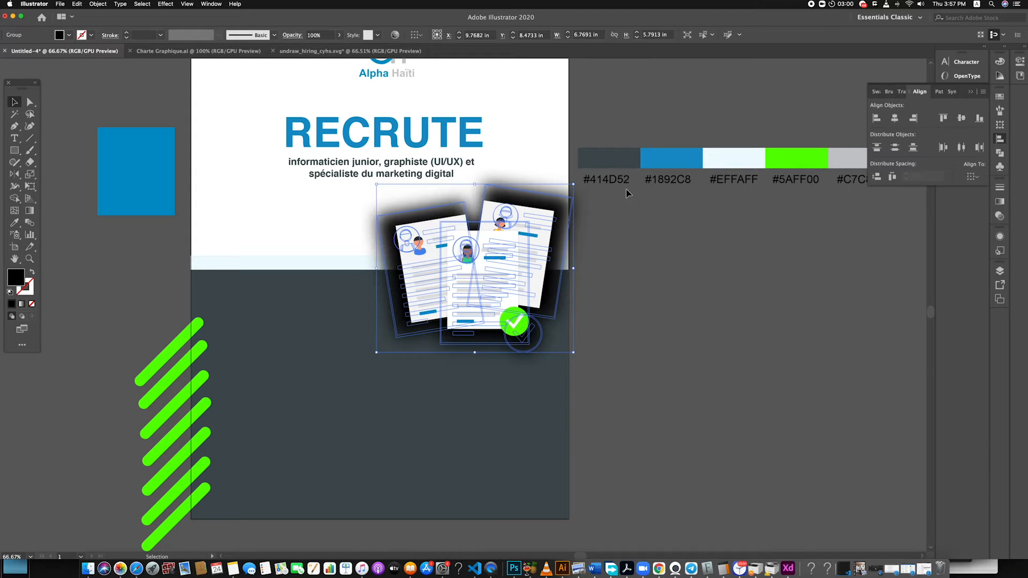
Scale the blurred black copy down to about 3.94 by 3.37 in and lower it to form a shadow beneath the résumés
drag(573, 185, 535, 231)
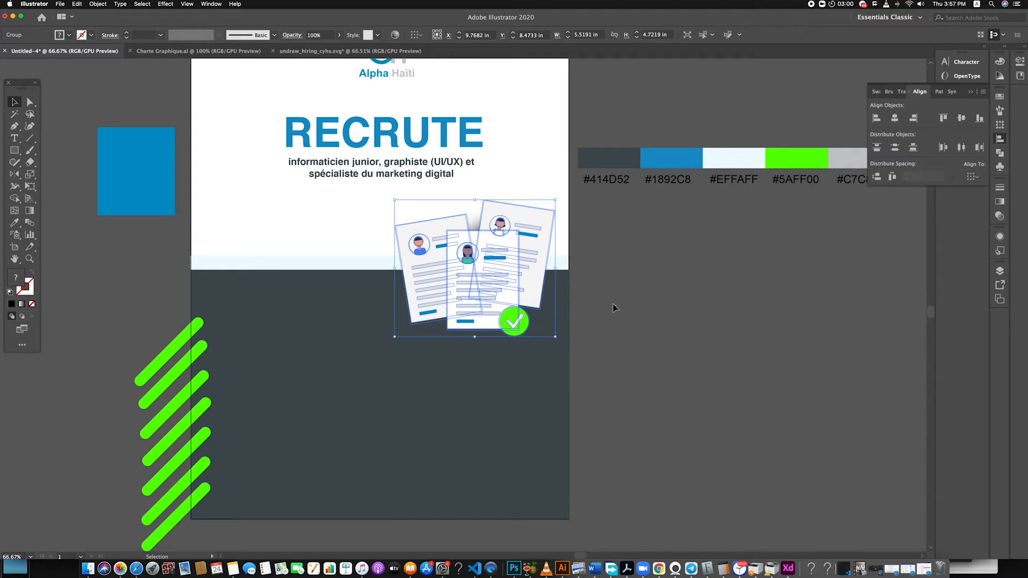
key(cmd+z)
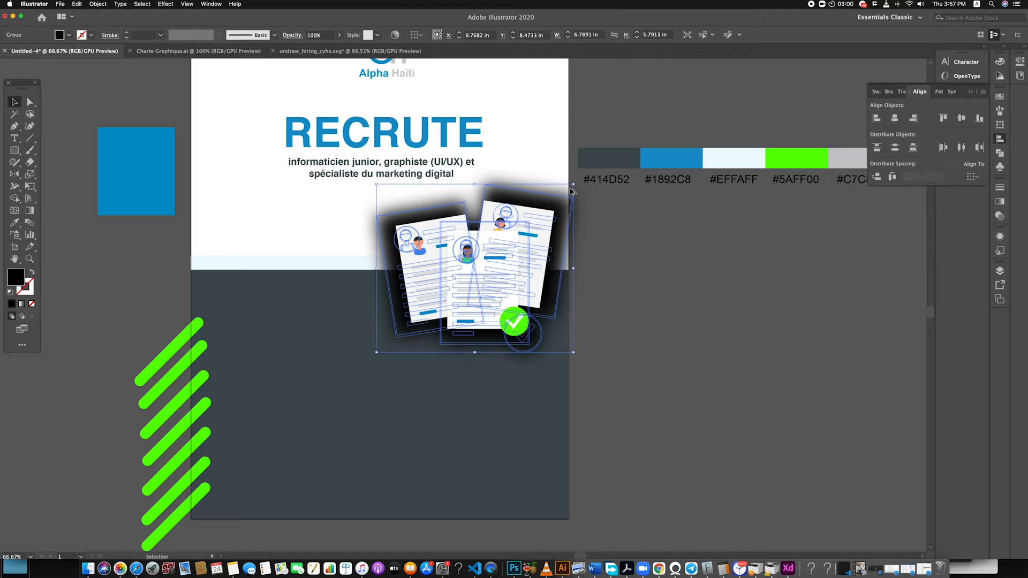
drag(572, 187, 534, 219)
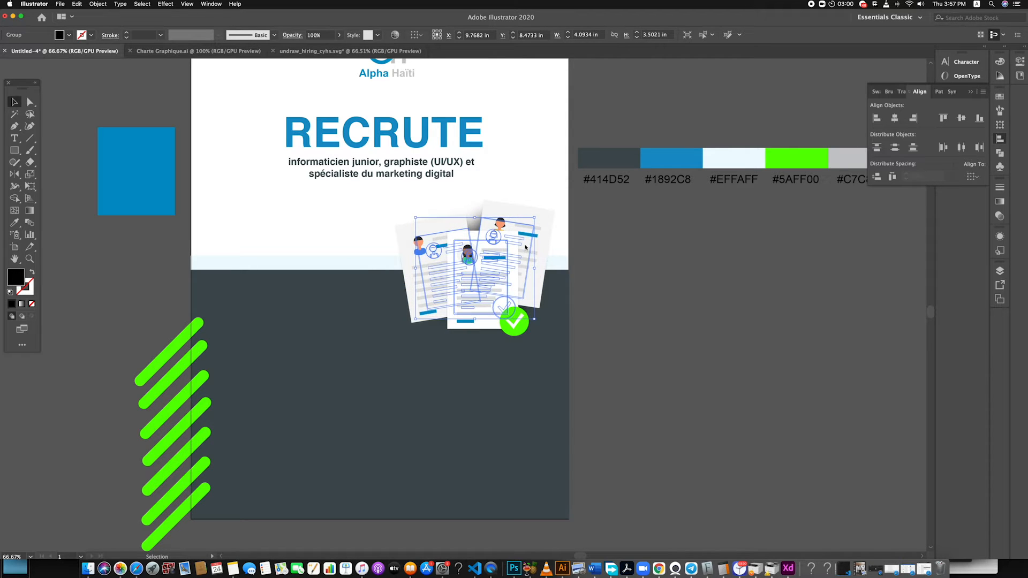
key(Down)
key(Down)
key(Down)
key(Down)
key(Down)
key(Down)
key(Down)
key(Down)
key(Down)
key(Down)
key(Down)
key(Down)
key(Down)
key(Down)
key(Down)
key(Down)
key(Down)
key(Down)
key(Down)
key(Down)
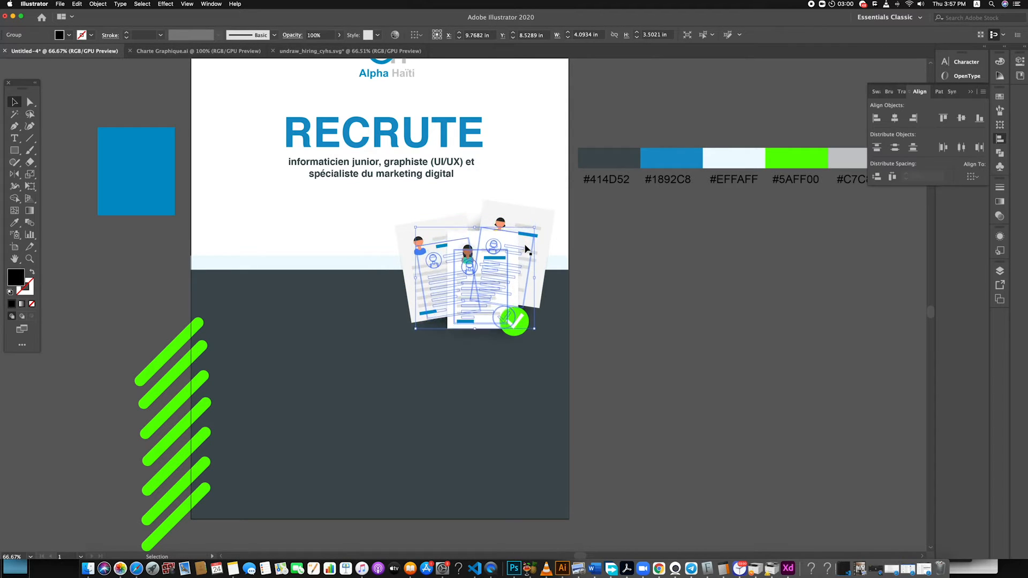
key(Down)
key(Down)
key(Down)
key(Down)
key(Down)
key(Down)
key(Down)
key(Down)
key(Down)
key(Down)
key(Down)
key(Down)
key(Down)
key(Down)
key(Down)
key(Down)
key(Down)
key(Down)
key(Down)
key(Down)
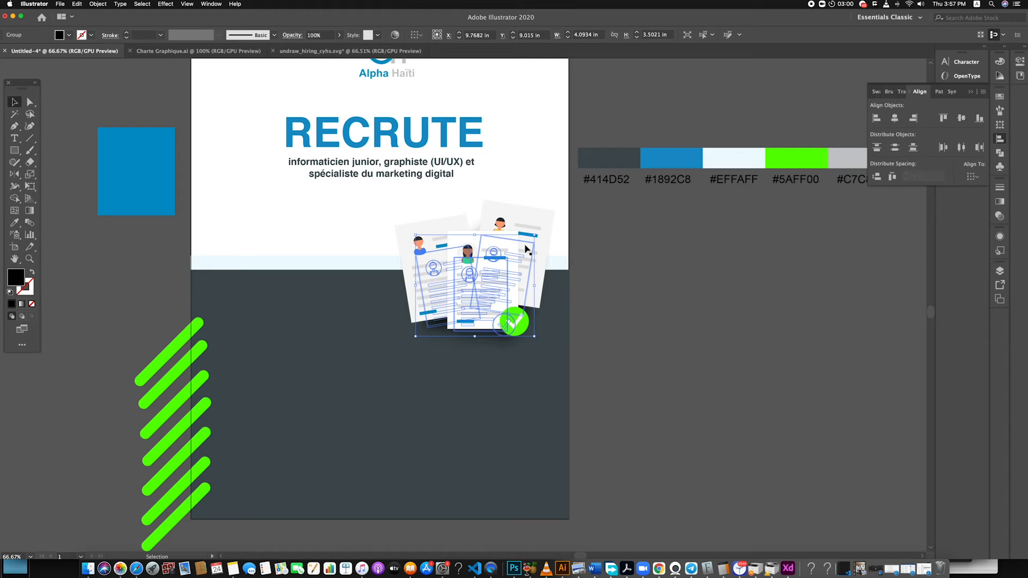
drag(534, 237, 533, 238)
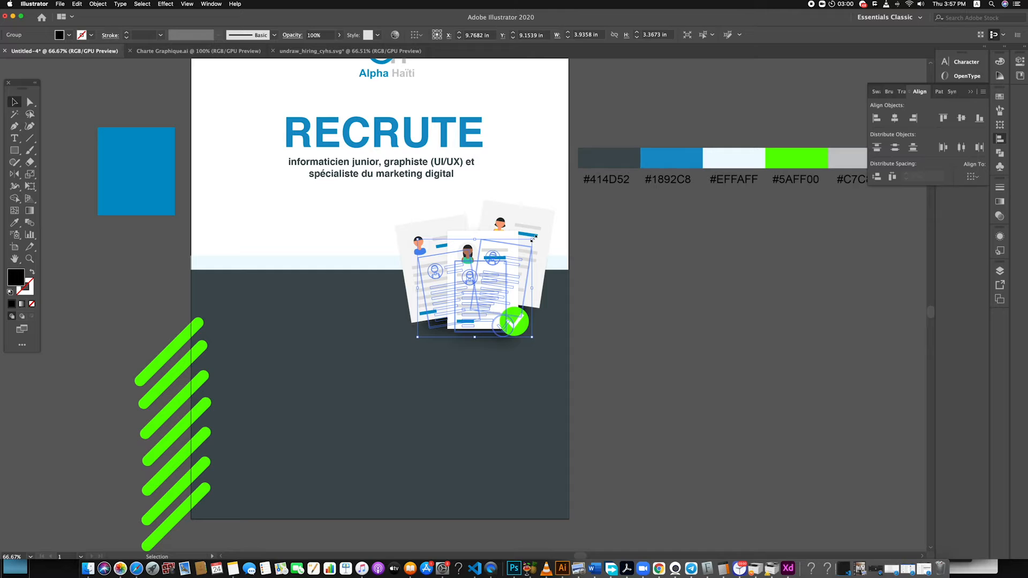
click(630, 310)
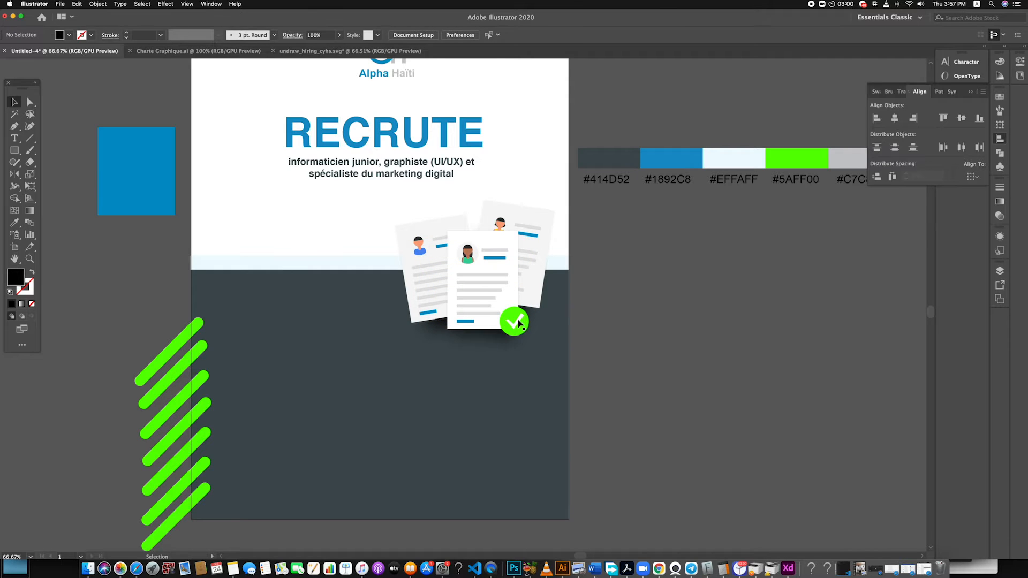
Group the résumé illustration with its shadow and adjust the group to about 5.84 by 5 in near the poster's right edge
scroll(525, 321, down, 2)
drag(474, 286, 473, 286)
shift+click(414, 307)
shift+click(427, 291)
key(super+g)
drag(456, 328, 454, 332)
drag(517, 306, 519, 316)
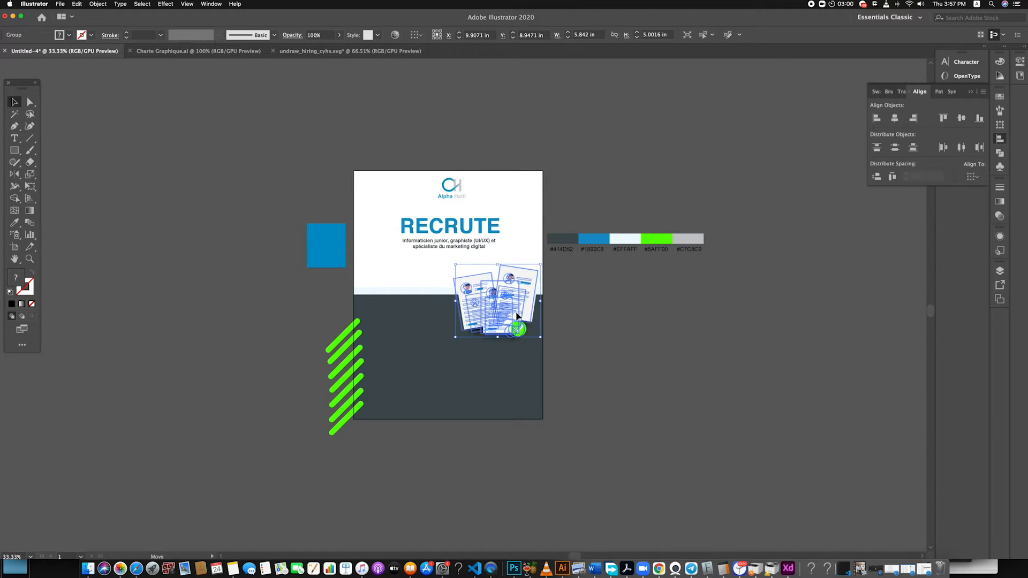
click(614, 316)
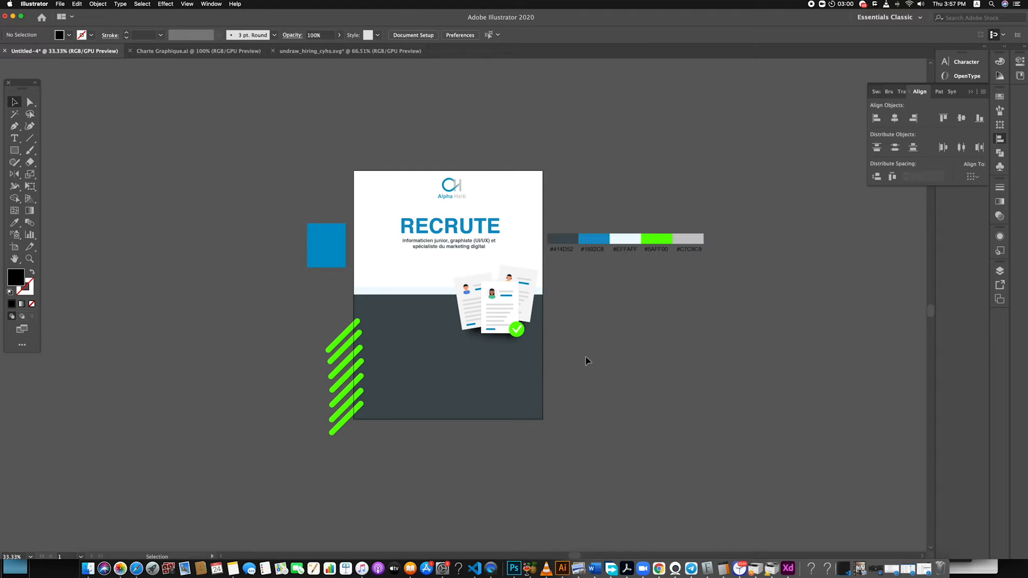
Enlarge the RECRUTE heading and the job-title text together slightly
drag(510, 249, 396, 251)
click(289, 371)
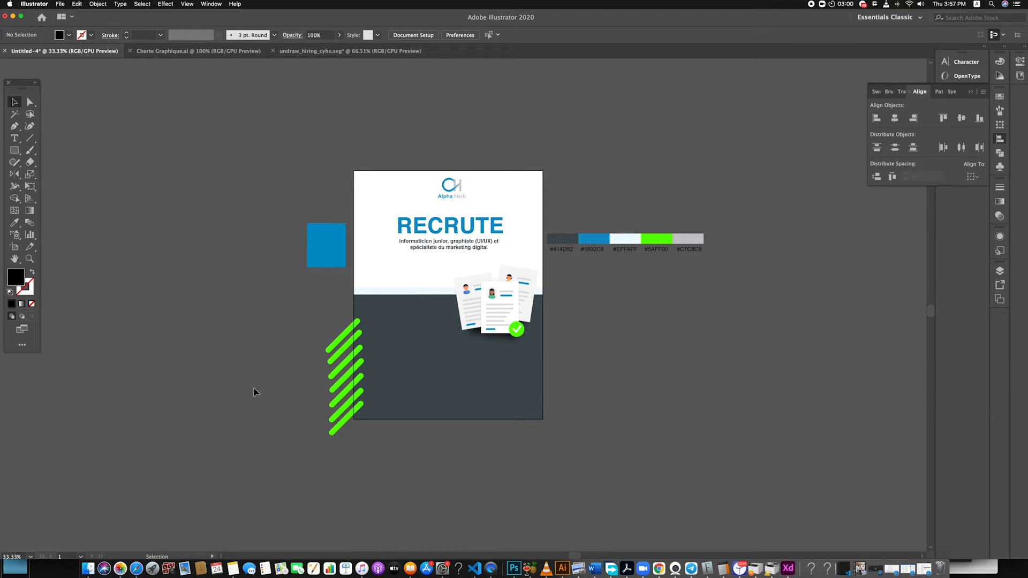
Switch to Safari to review the responsibilities and skills in the Alpha Haiti recrute document, and return to Illustrator
click(136, 568)
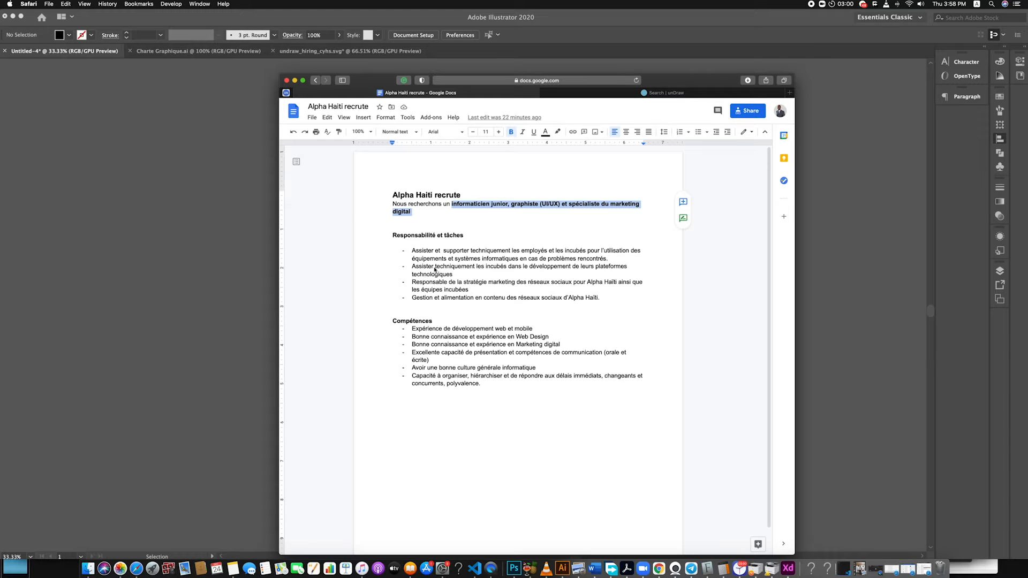
click(212, 294)
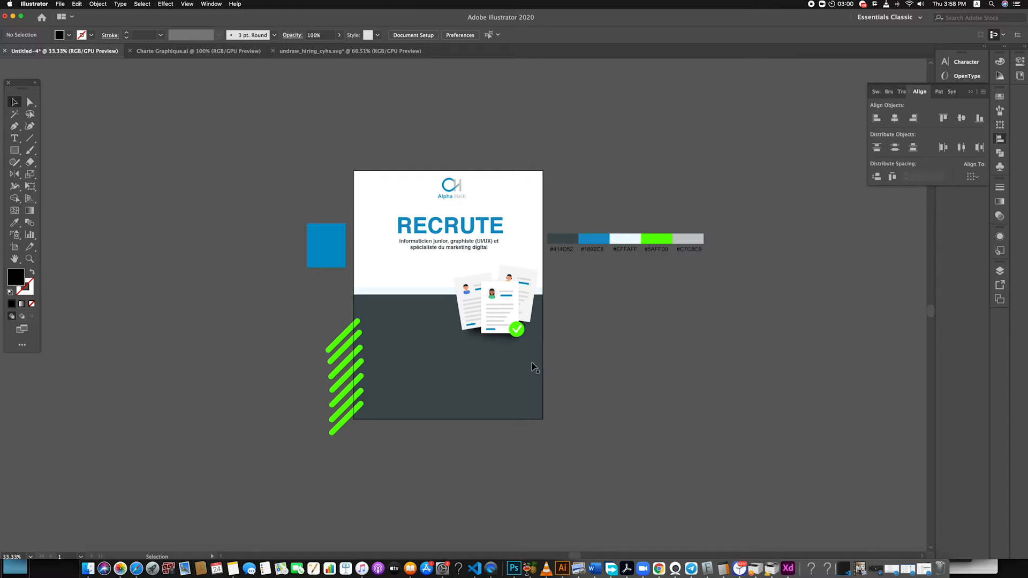
Try lowering the opacity of the seven green diagonal bars to 20%
scroll(498, 376, up, 2)
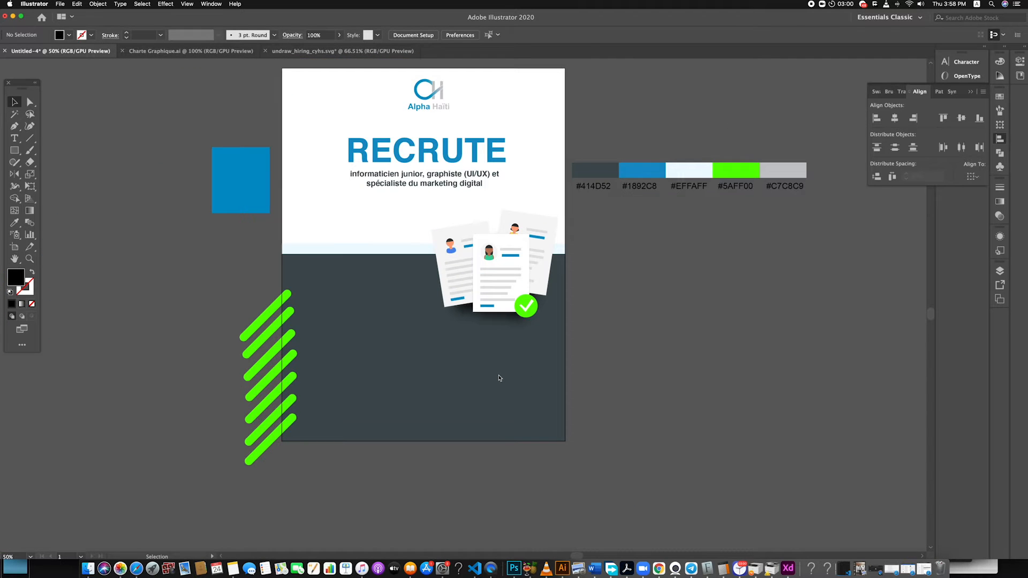
click(238, 311)
click(339, 35)
drag(339, 47, 309, 48)
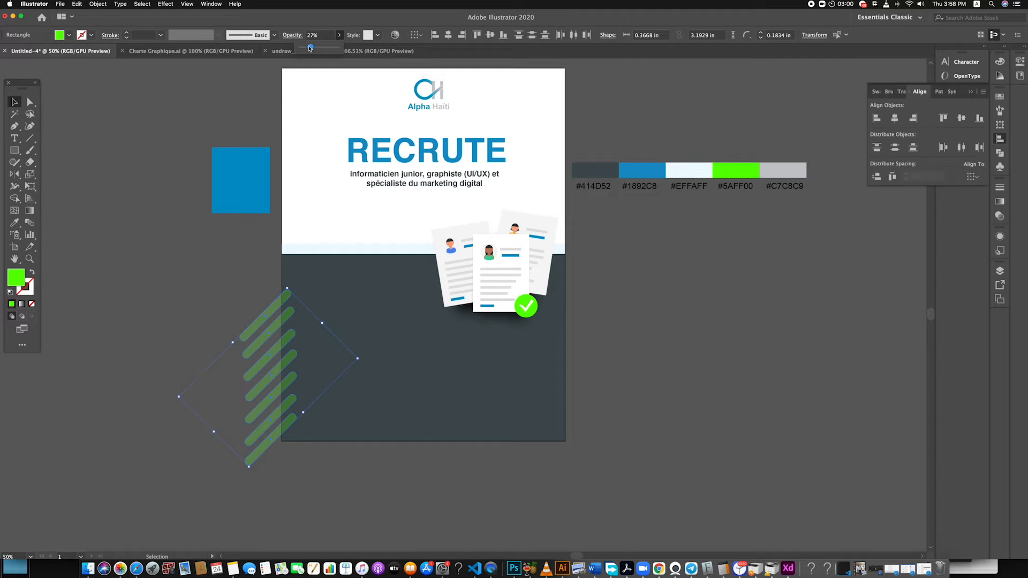
drag(308, 48, 306, 48)
click(230, 251)
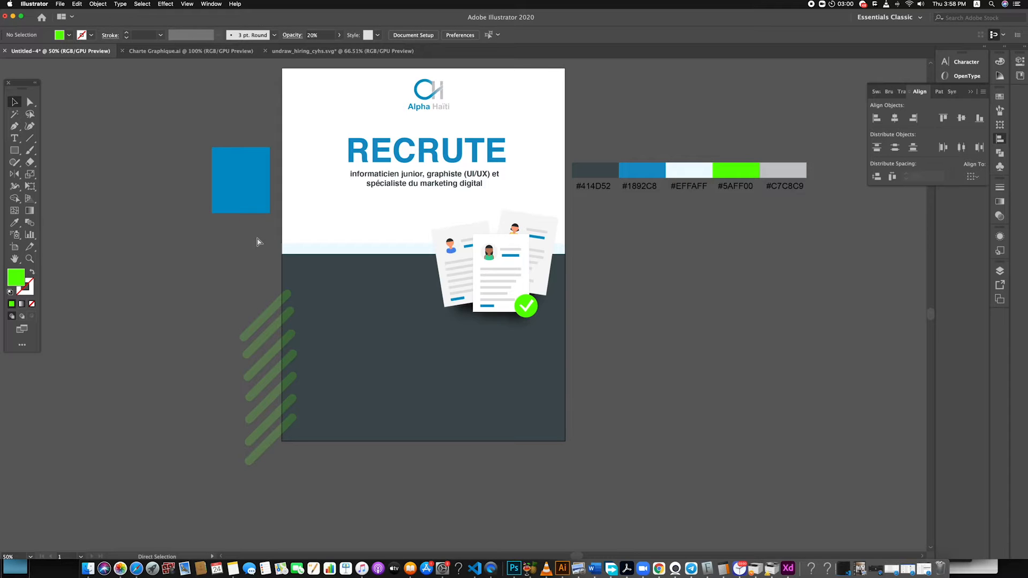
Undo the opacity change on the green diagonal bars
key(super+a)
click(183, 269)
key(super+z)
key(super+z)
drag(248, 343, 266, 460)
key(super+z)
key(super+z)
click(206, 306)
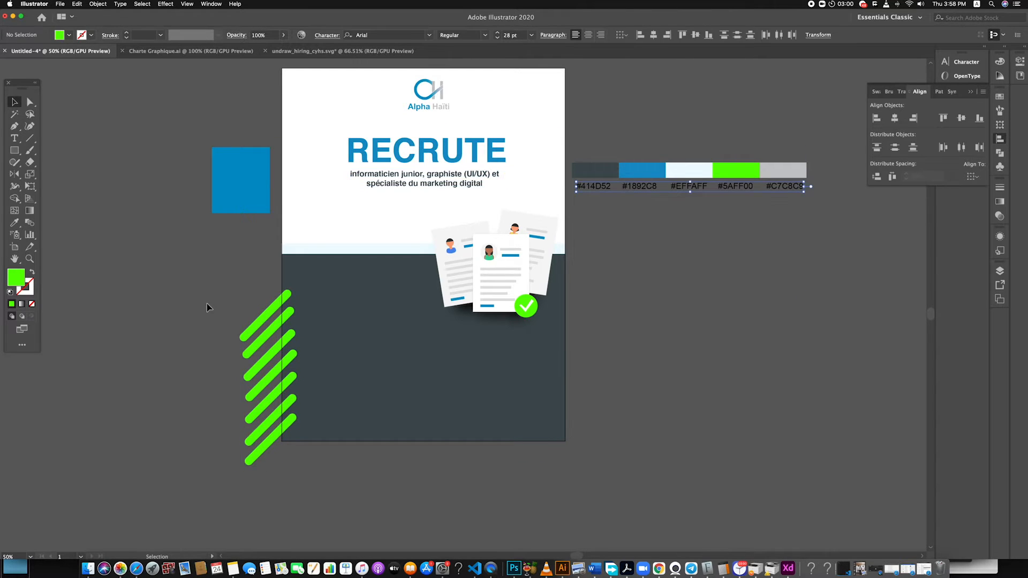
Add a text label in the upper part of the dark area and enter "Responsabilités et ta"
click(14, 138)
click(286, 278)
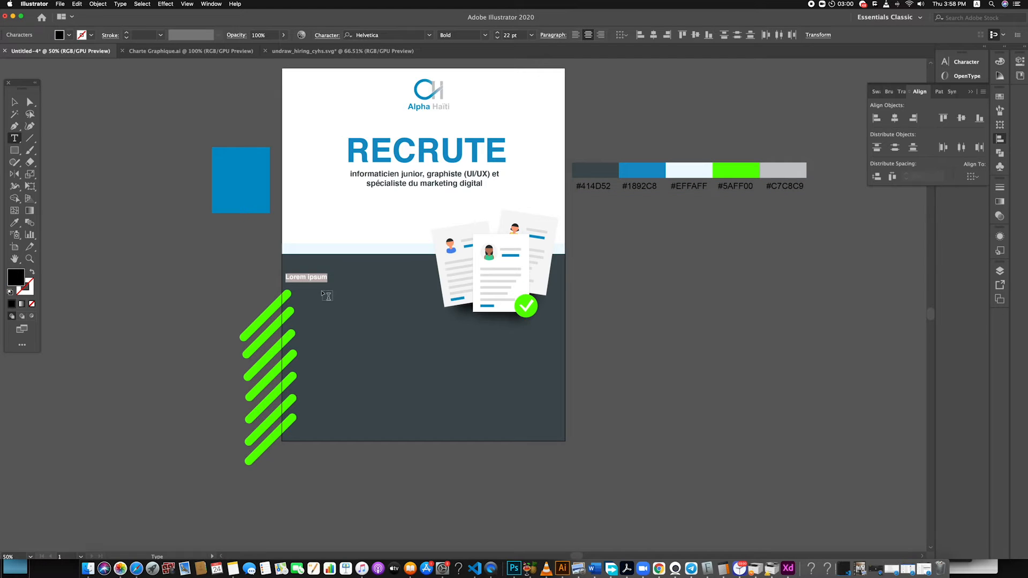
text(Responsabilités et ta)
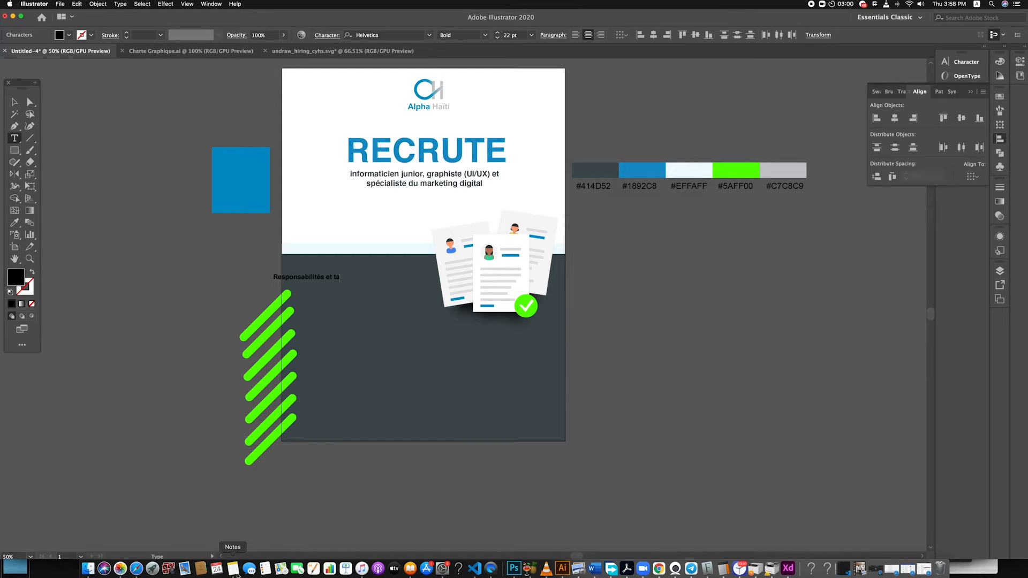
Copy the "Responsabilité et tâches" heading from the recruitment document in Safari and return to Illustrator
click(137, 569)
drag(464, 236, 393, 236)
key(super+c)
click(270, 286)
Try replacing the unfinished label with the copied heading, and undo back to before the label was added
double_click(317, 275)
key(super+a)
key(super+v)
click(14, 102)
shift+click(317, 276)
shift+click(314, 278)
key(super+z)
key(super+z)
key(super+z)
key(super+z)
key(super+z)
key(super+z)
key(super+z)
key(super+z)
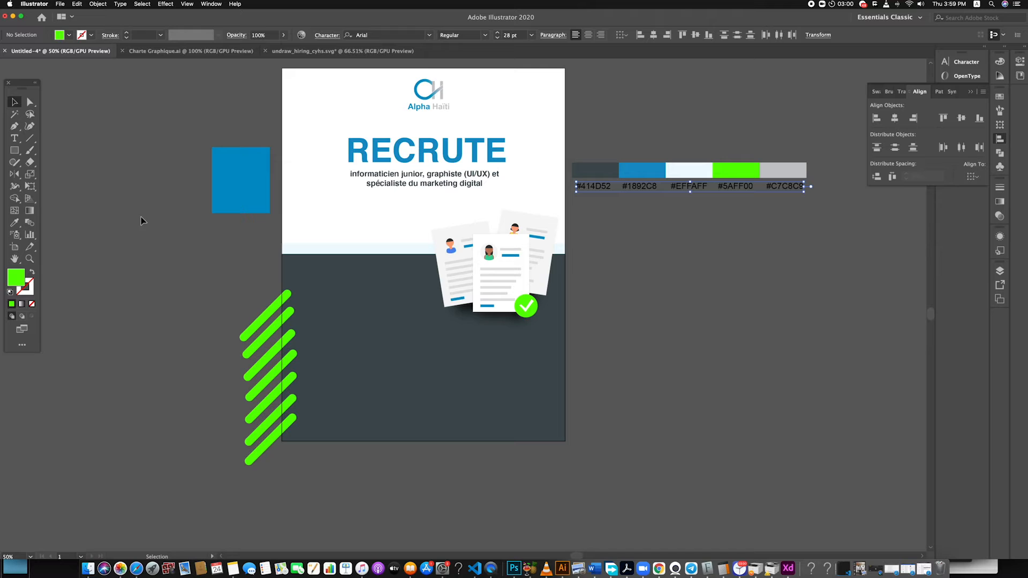
Paste "Responsabilité et tâches" as new text in the dark area, enlarge it to about 25.72 pt and place it beside the résumés
click(619, 256)
key(t)
click(305, 284)
key(super+v)
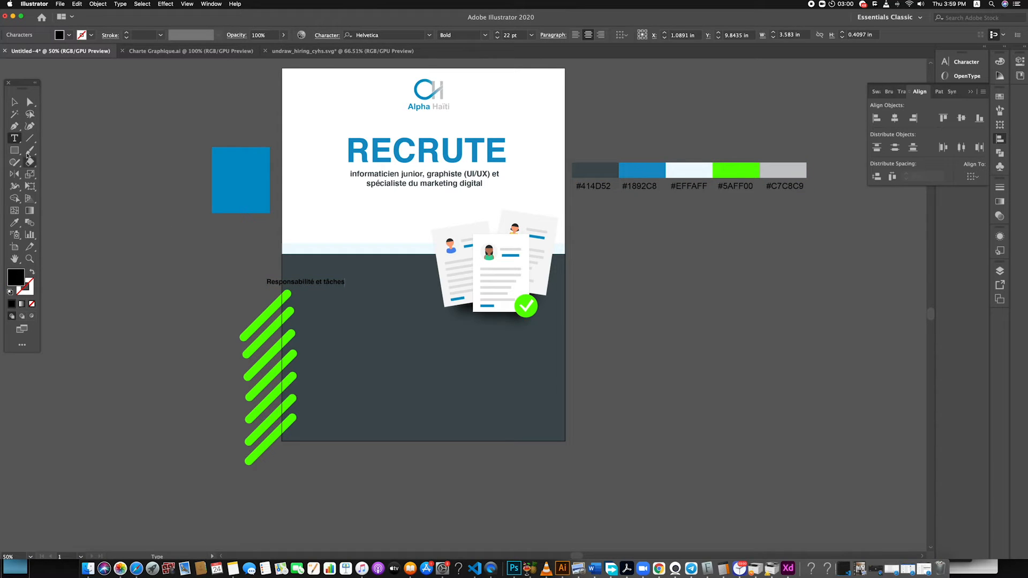
key(Escape)
drag(332, 283, 396, 284)
click(174, 313)
Draw a rectangle about 4.57 by 0.6 in over the "Responsabilité et tâches" heading and fill it with the diagonal bars' green
click(14, 150)
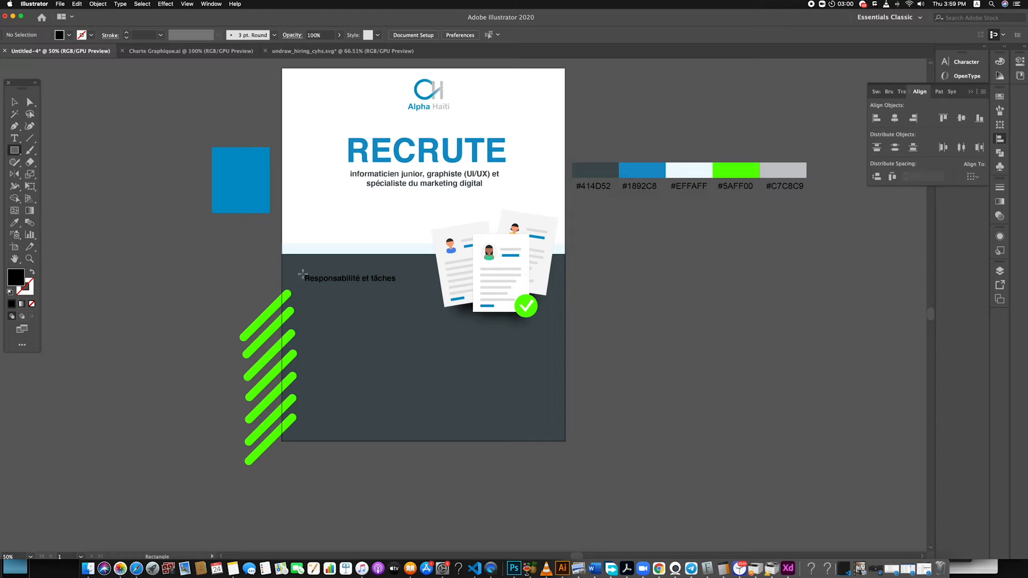
drag(302, 273, 402, 286)
click(14, 102)
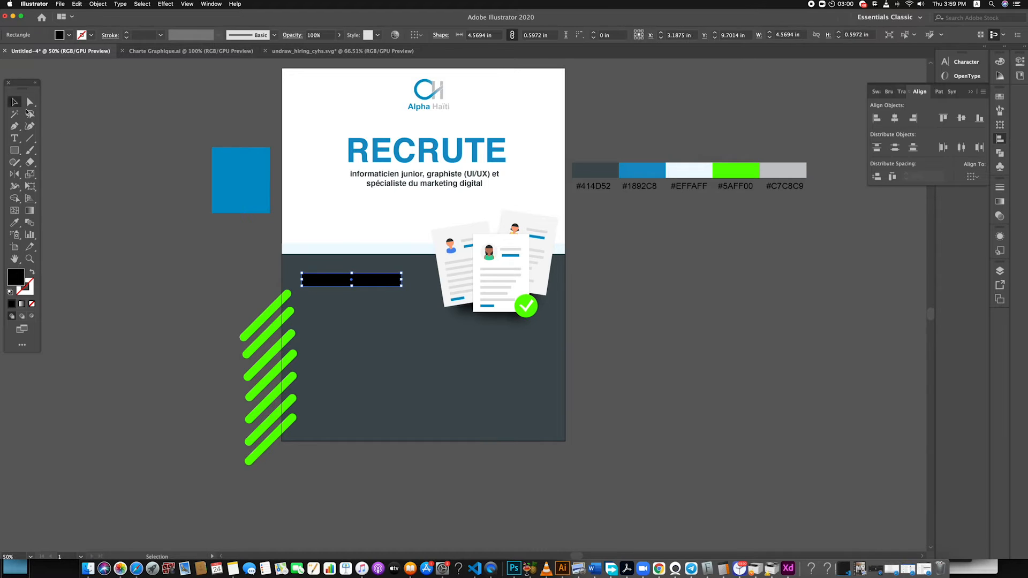
click(275, 304)
key(v)
Send the green rectangle behind the "Responsabilité et tâches" heading and nudge the text to sit centred on it
right_click(381, 284)
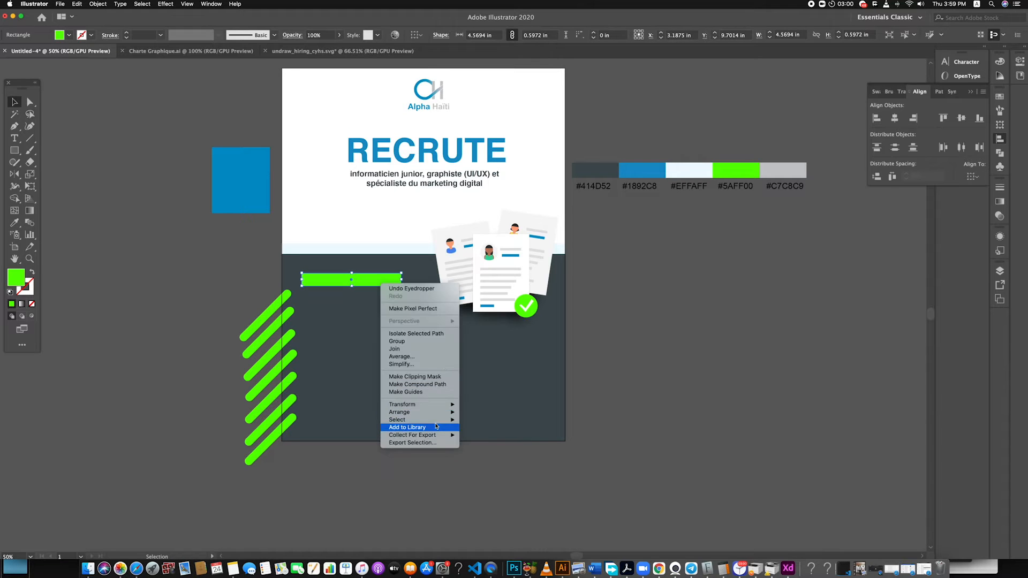
mouse_move(422, 412)
click(486, 432)
drag(356, 283, 356, 283)
click(164, 290)
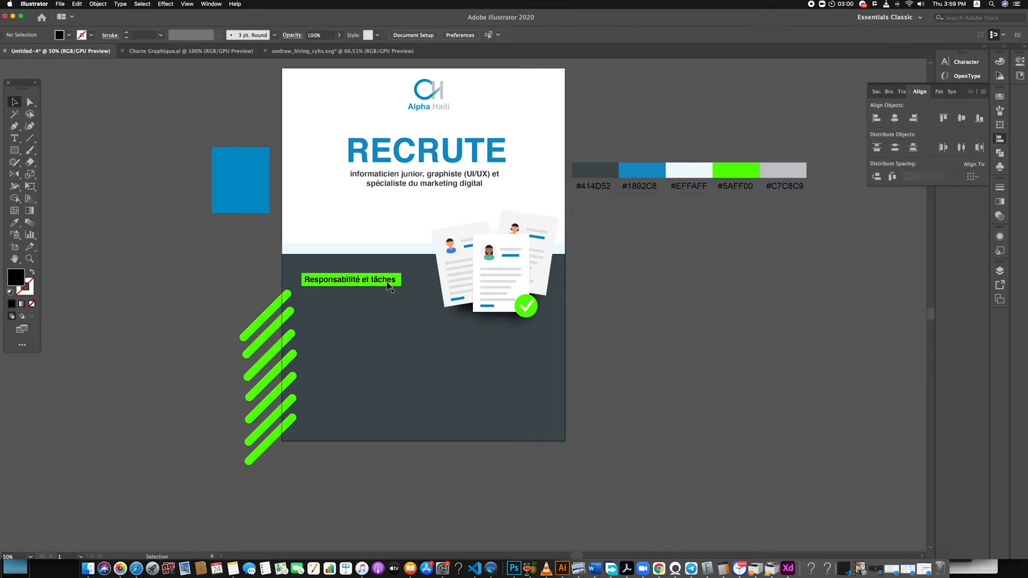
Recolour the "Responsabilité et tâches" heading with the dark grey sampled from the poster's lower panel
click(387, 283)
key(i)
click(516, 401)
click(15, 105)
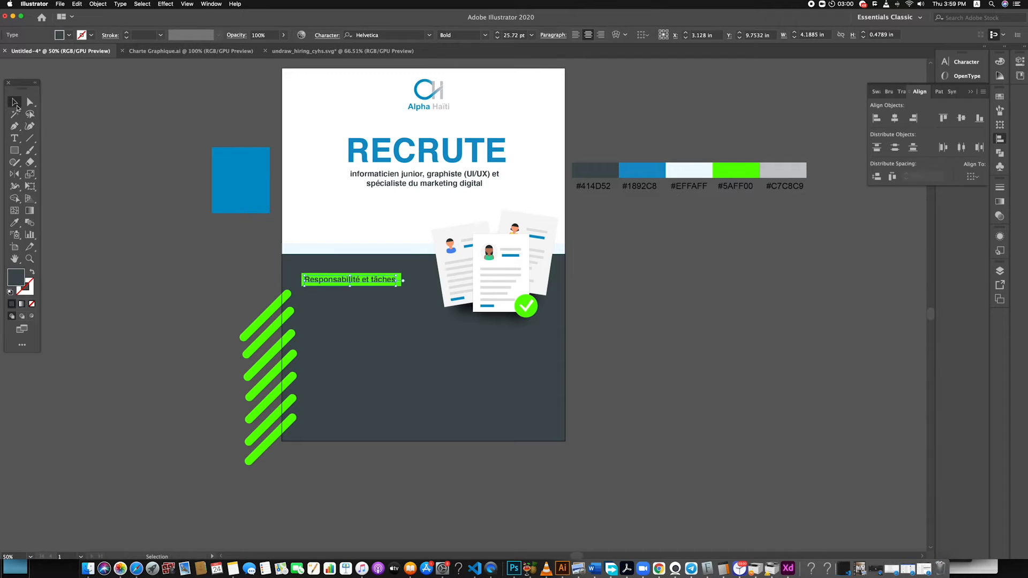
click(136, 232)
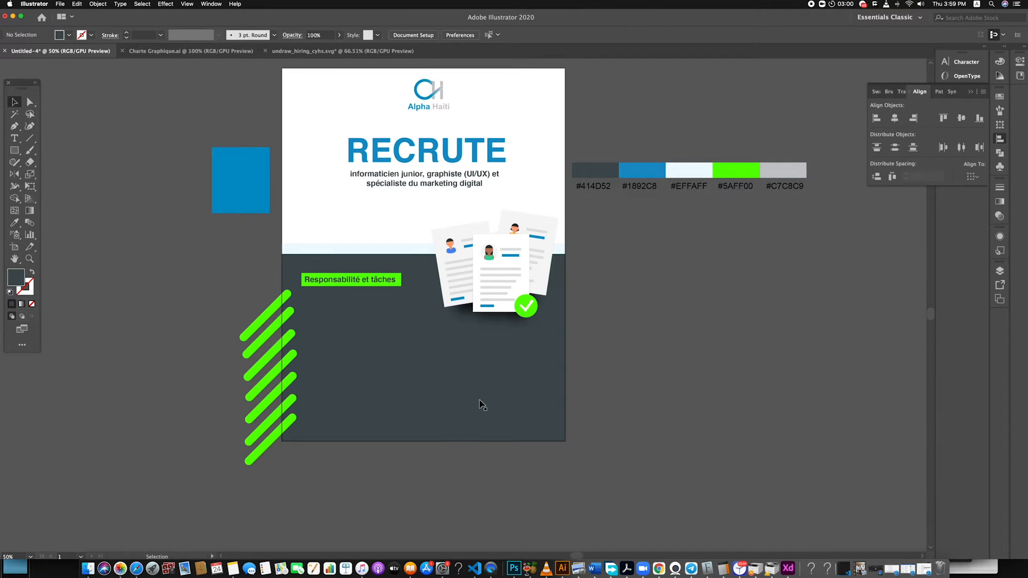
Try the blue, pale and light grey palette swatches on the "Responsabilité et tâches" heading and return it to dark grey #414D52
click(381, 282)
key(i)
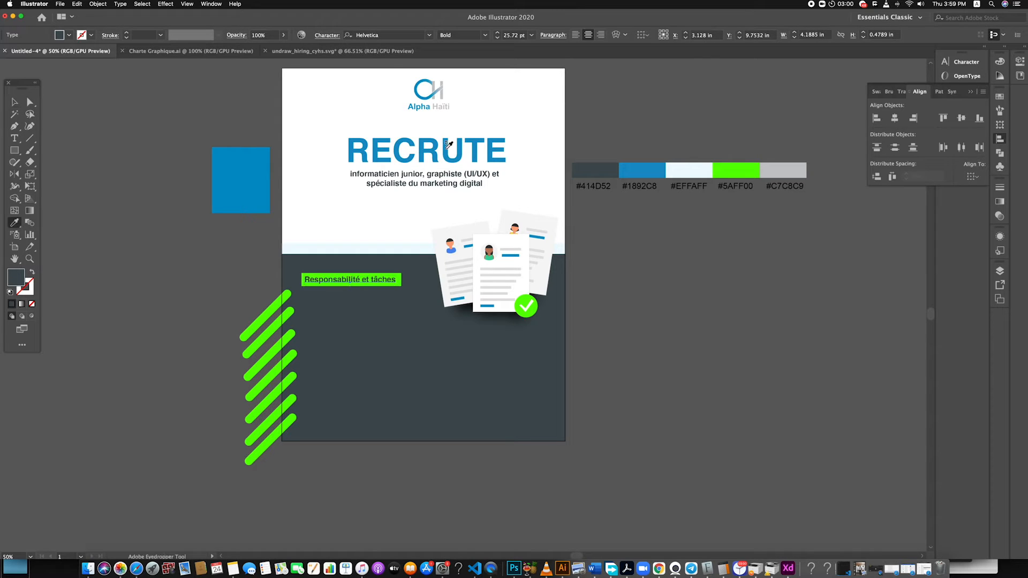
click(653, 171)
click(576, 176)
click(701, 170)
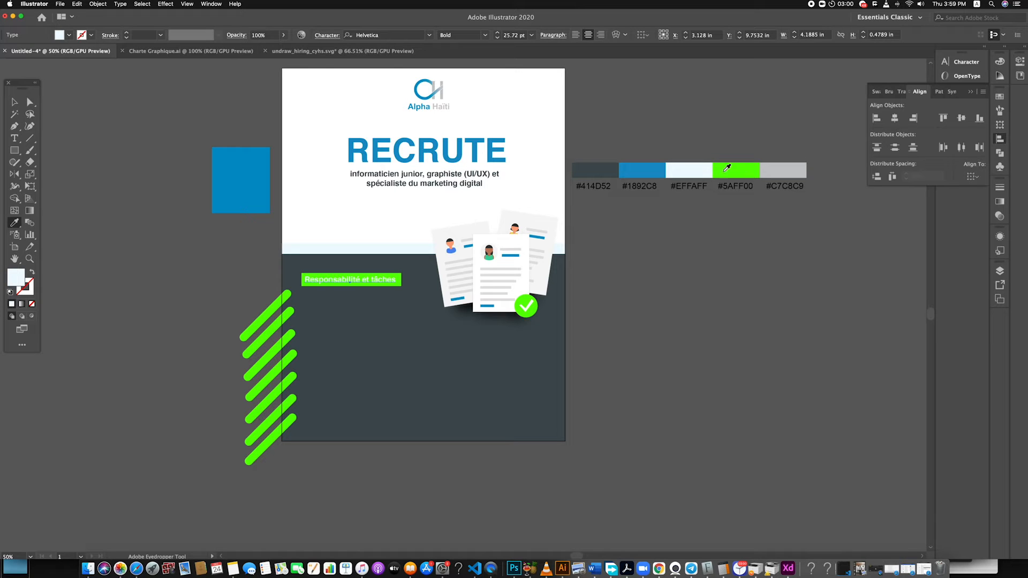
click(780, 168)
click(660, 169)
click(599, 167)
click(15, 114)
click(121, 234)
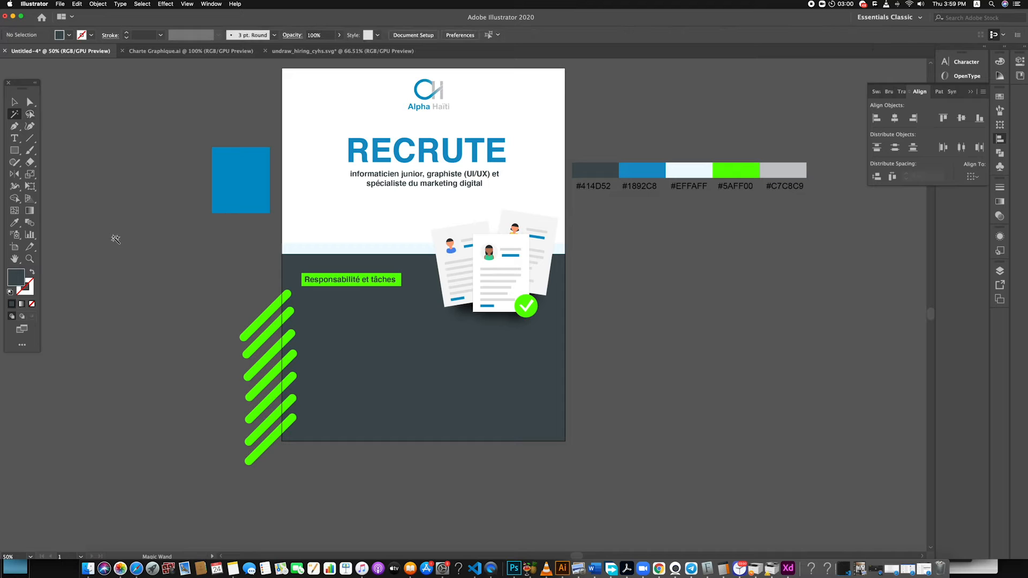
Scale the "Responsabilité et tâches" heading and its green rectangle down slightly together, keeping their proportions and centre
click(15, 102)
drag(379, 280, 381, 280)
click(221, 289)
scroll(306, 278, up, 3)
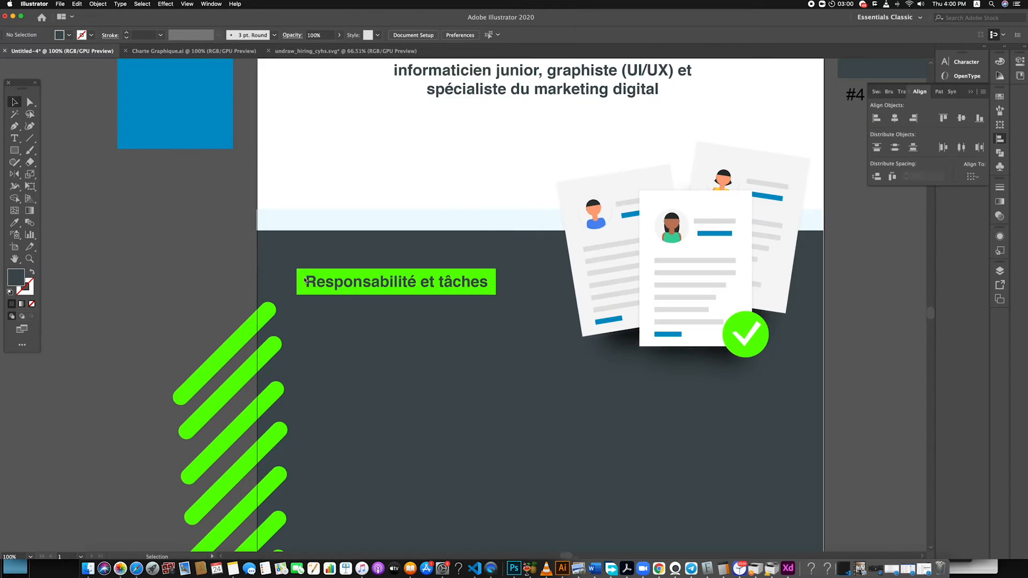
click(297, 288)
shift+click(362, 289)
drag(591, 283, 577, 283)
Round the corners of the green heading rectangle fully so it forms a pill shape
click(568, 172)
click(573, 274)
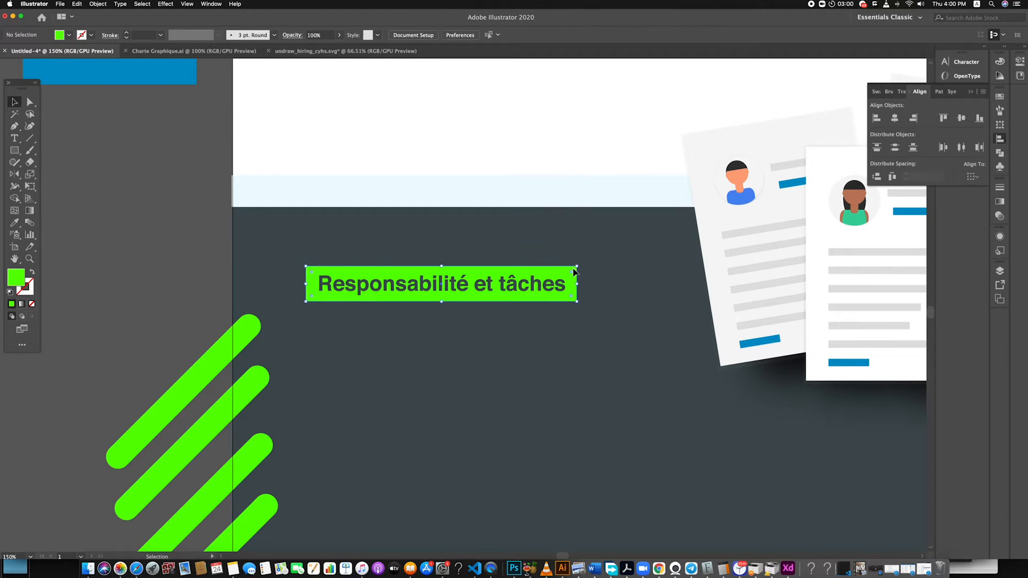
drag(557, 283, 554, 283)
click(525, 149)
scroll(514, 331, down, 3)
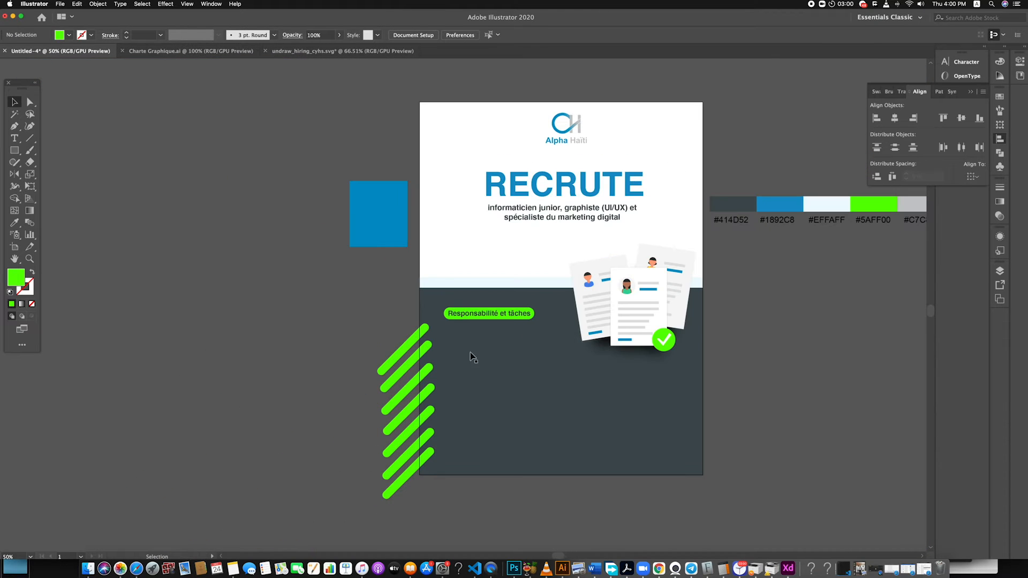
Recolour all the diagonal bars with the palette blue #1892C8
click(404, 491)
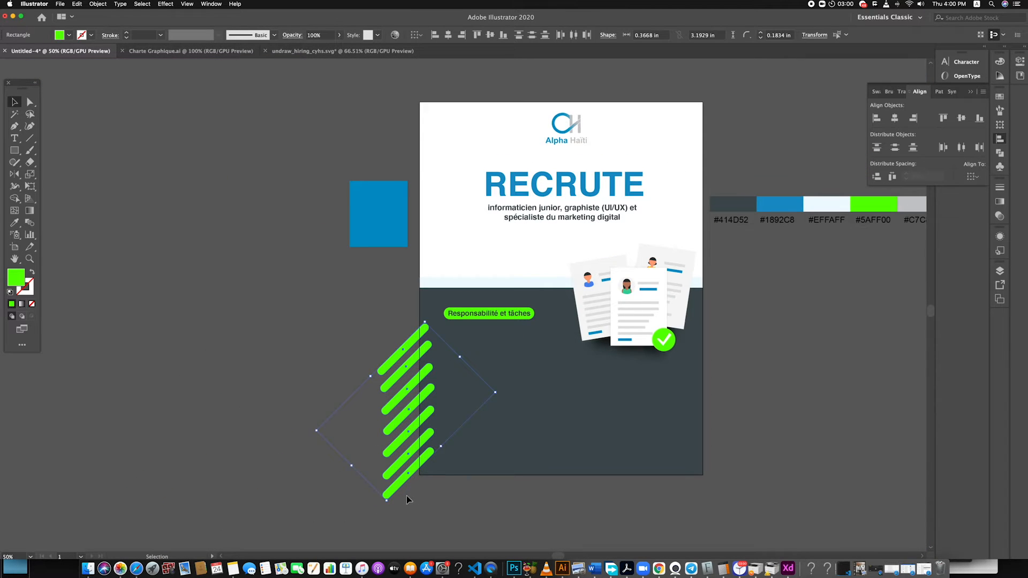
key(i)
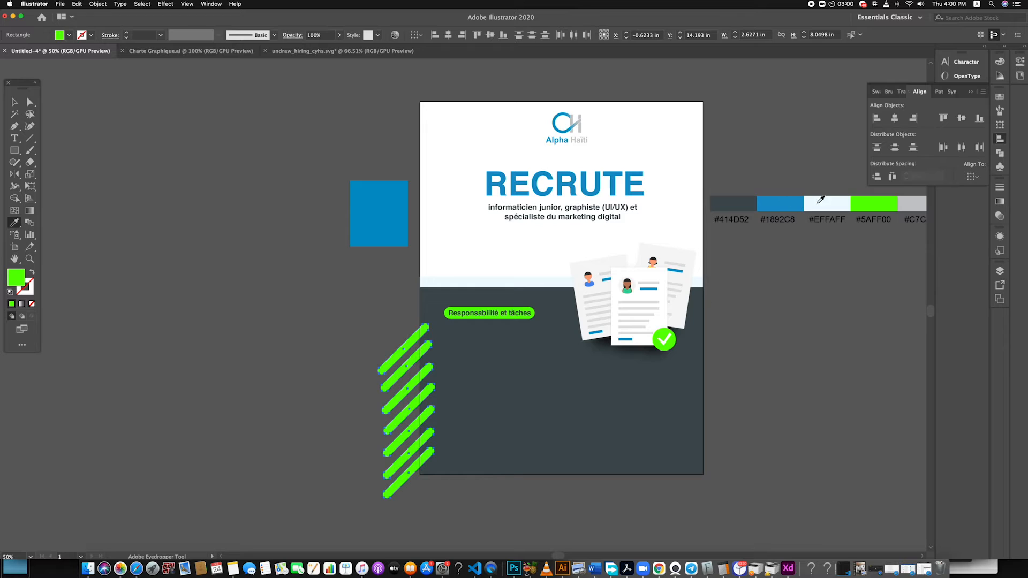
click(798, 201)
key(v)
click(225, 287)
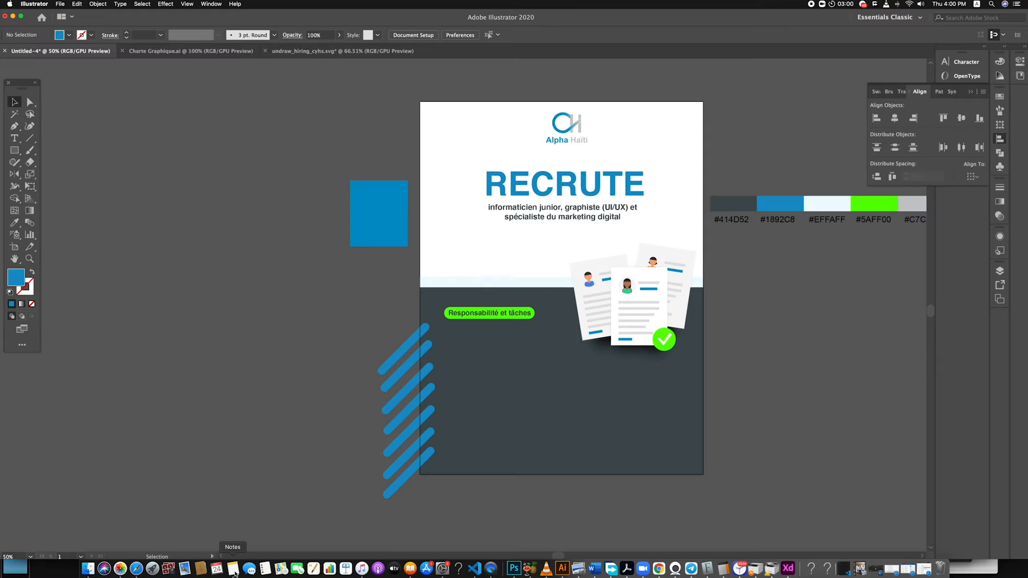
Copy the four responsibilities from the Google Docs brief and paste them into a text frame about 6.02 by 2.99 in beneath the heading
click(137, 569)
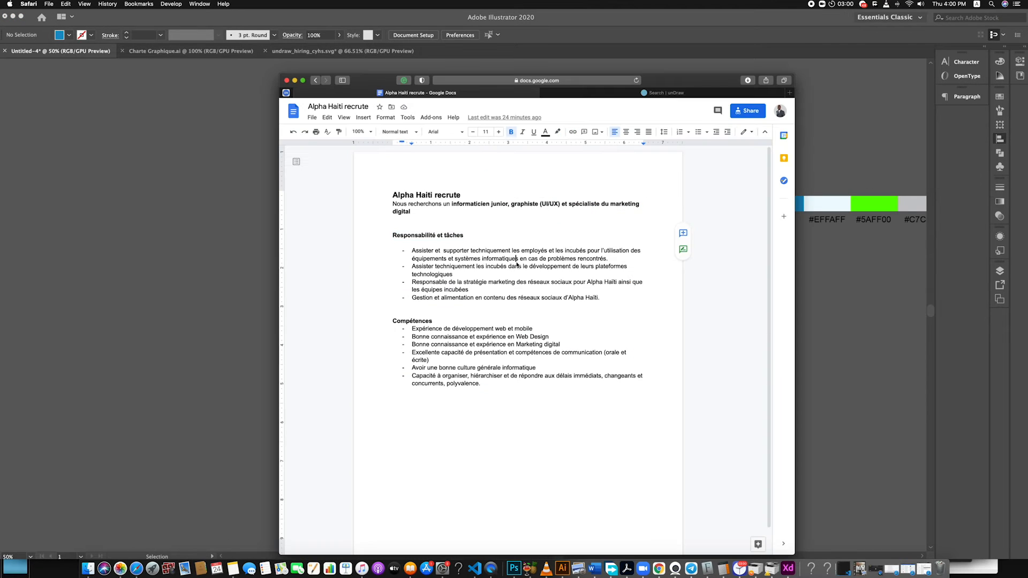
drag(579, 298, 410, 257)
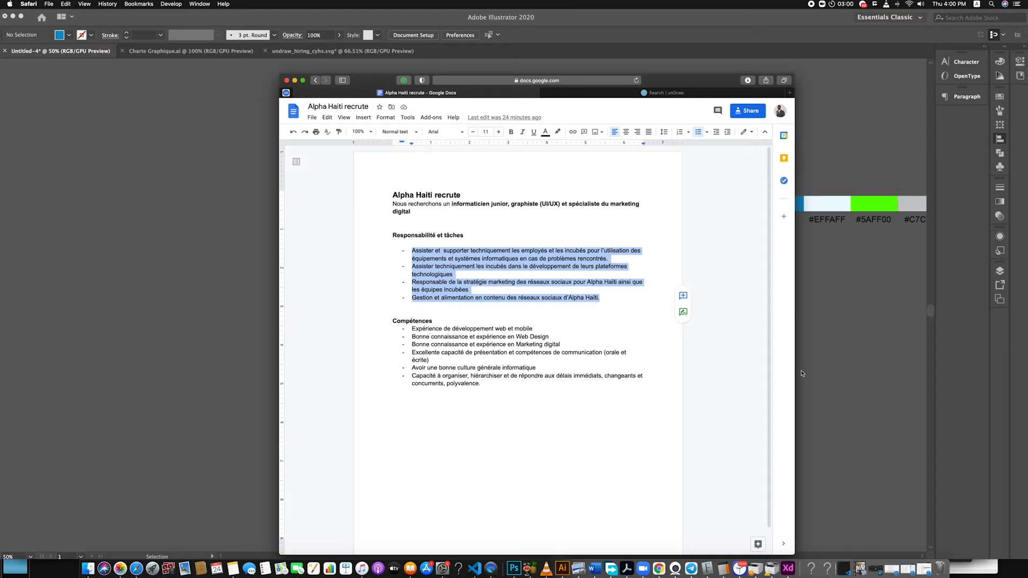
click(848, 366)
key(t)
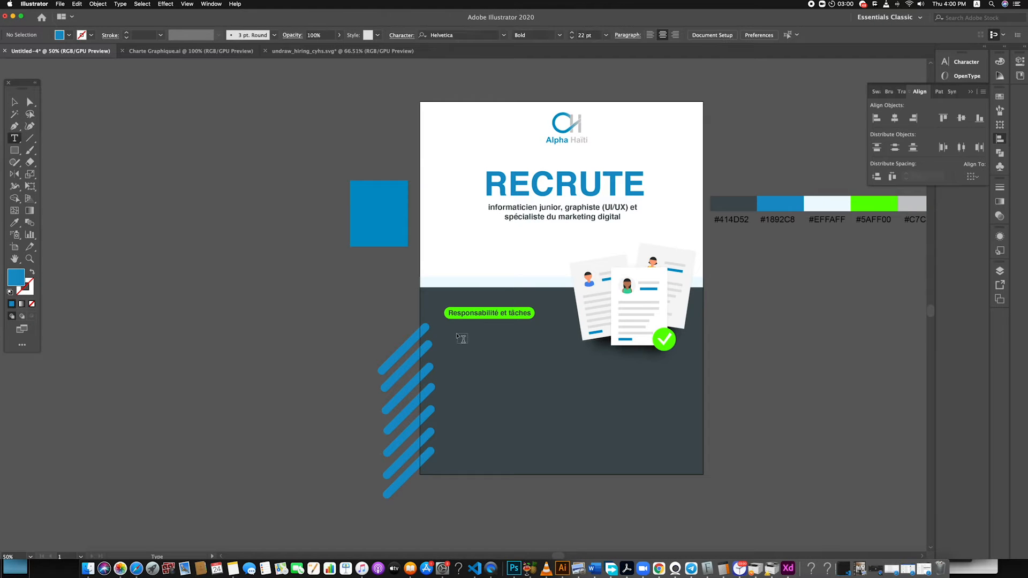
drag(444, 328, 576, 393)
text(Assister et supporter techniquement les employés et les incubés pour l'utilisation des équipements et systèmes informatiques en cas de problèmes rencontrés. Assister techniquement les incubés dans le développement de leurs plateformes technologiques Responsable de la stratégie marketing)
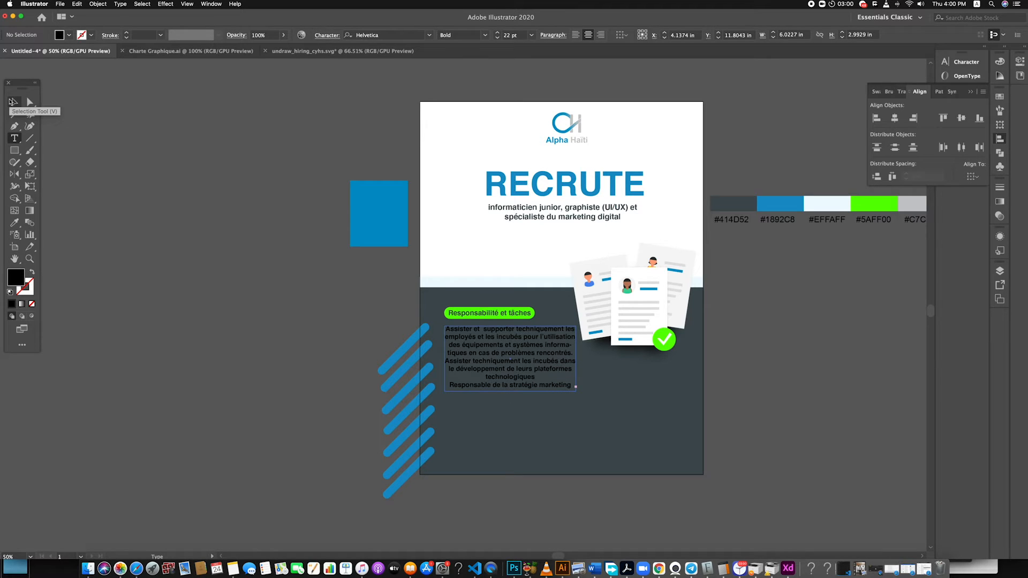
Extend the responsibilities text frame to about 4.23 in high and set its font to Helvetica Light
click(12, 102)
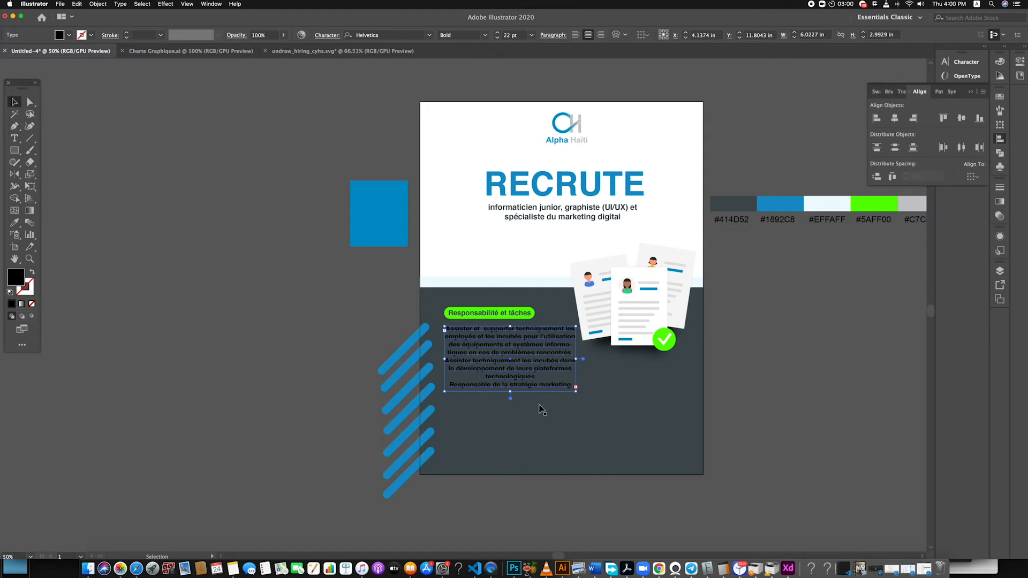
drag(511, 392, 510, 418)
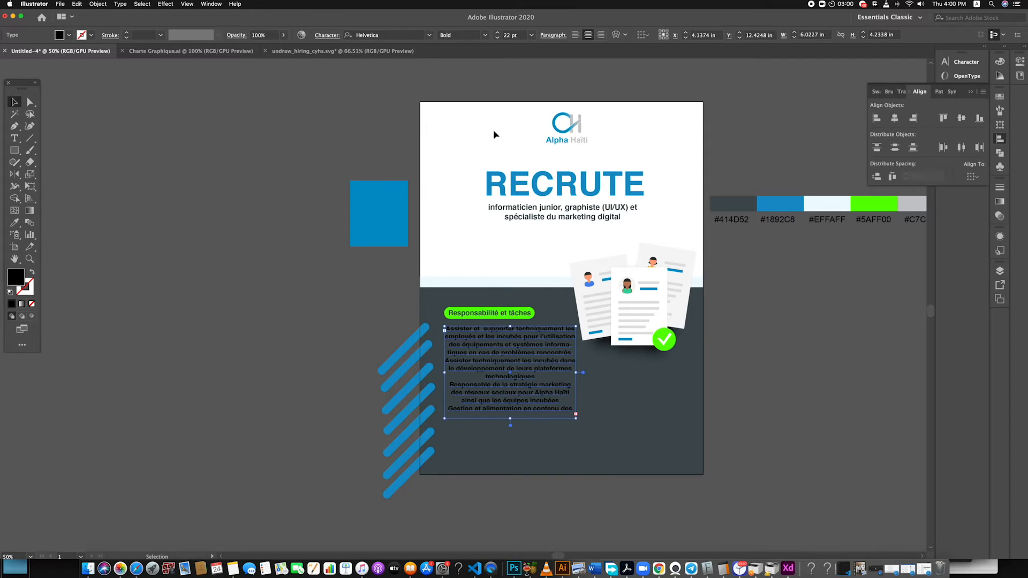
click(485, 35)
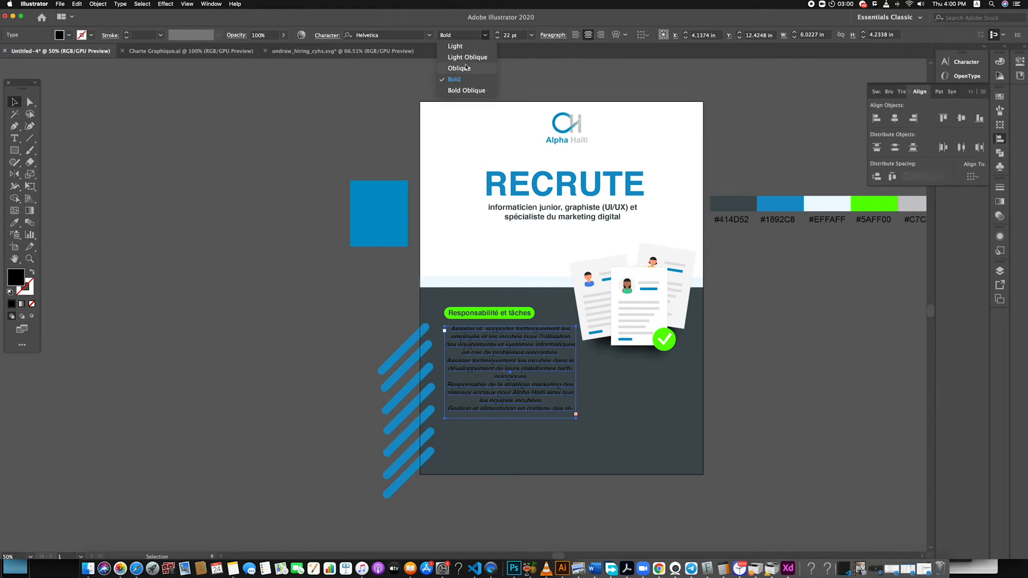
click(429, 35)
click(430, 35)
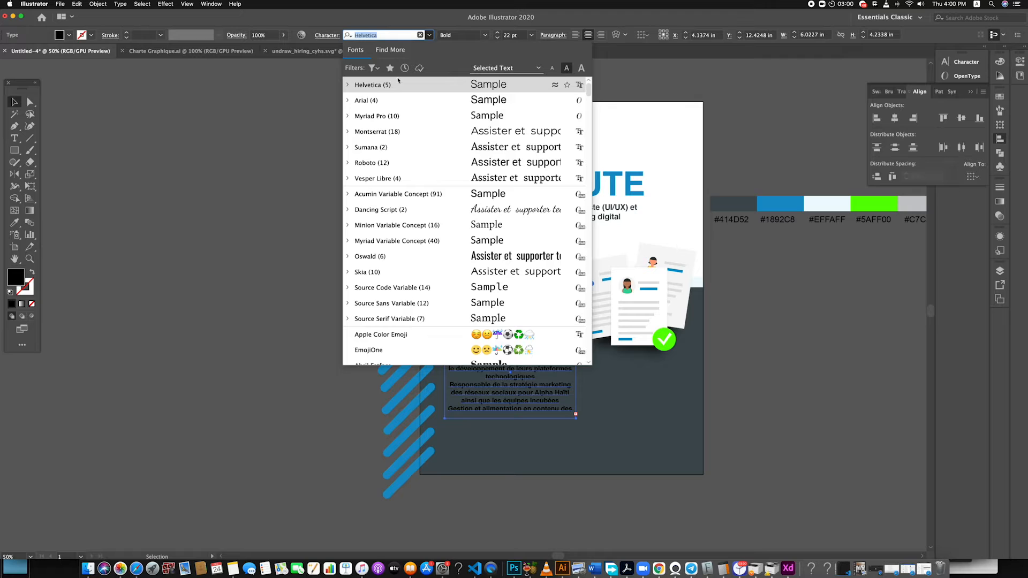
click(348, 85)
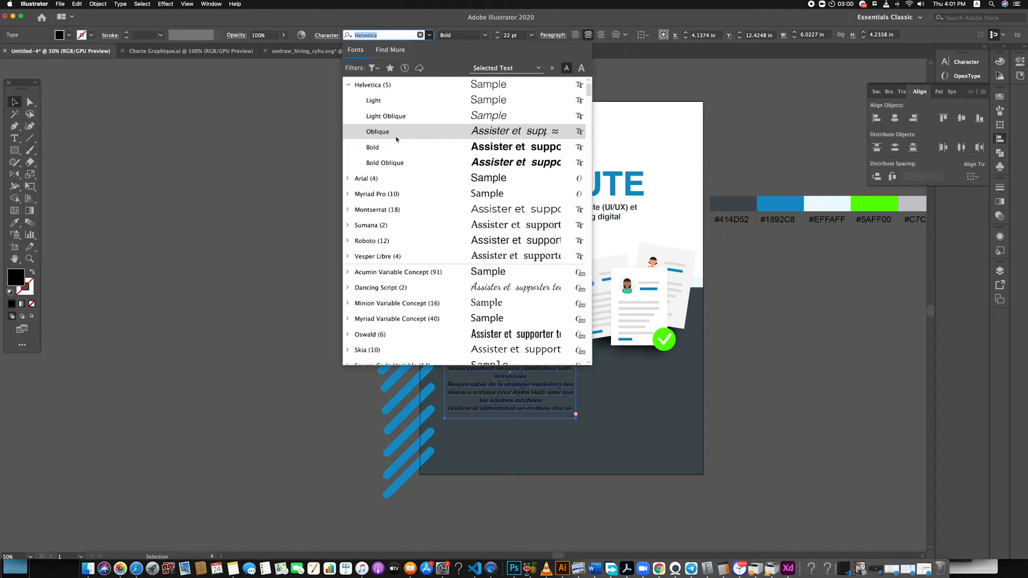
click(418, 101)
click(588, 422)
click(527, 384)
Recolour the responsibilities text with the pale palette colour #EFFAFF and left-align all its paragraphs
key(i)
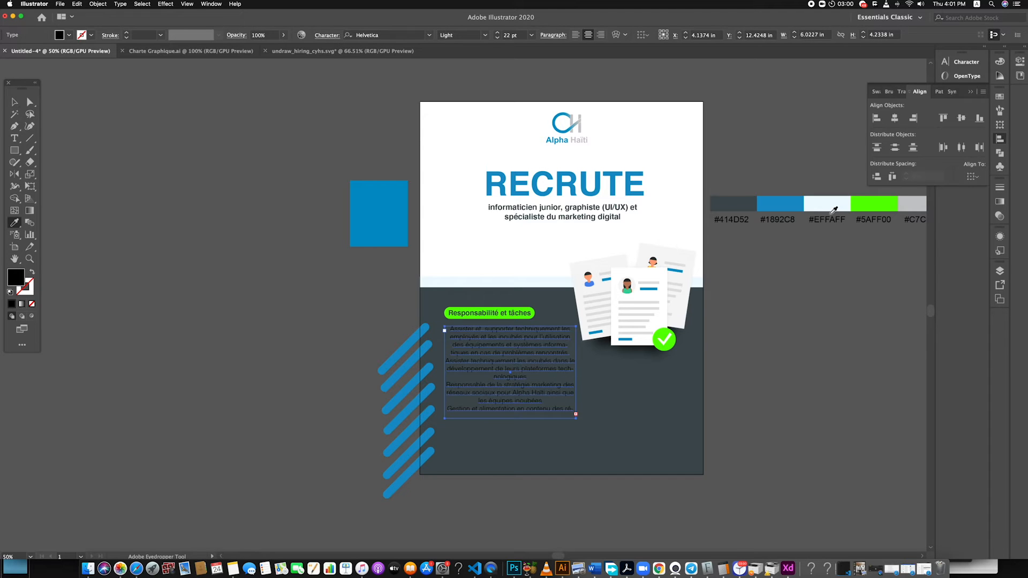
click(811, 206)
click(15, 102)
click(412, 319)
double_click(509, 350)
key(super+a)
key(super+shift+l)
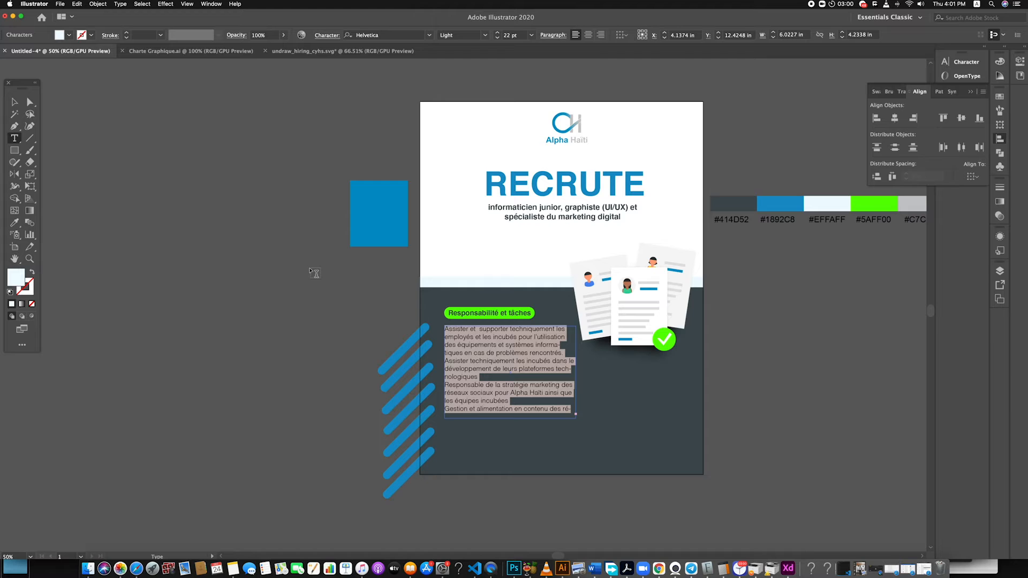
click(493, 372)
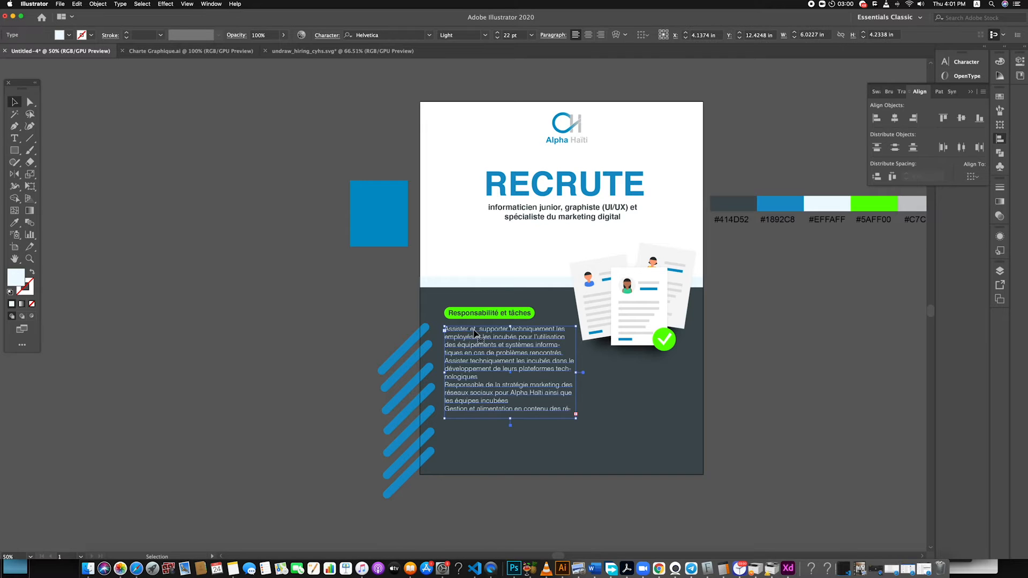
Widen the responsibilities text frame to about 6.26 in and nudge it slightly away from the heading
click(16, 102)
drag(576, 373, 582, 374)
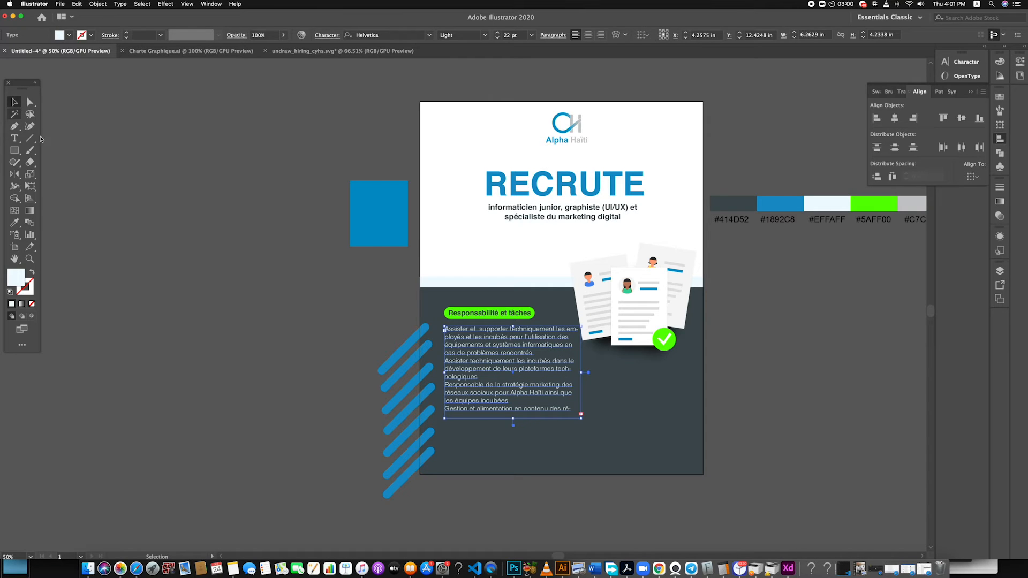
click(155, 290)
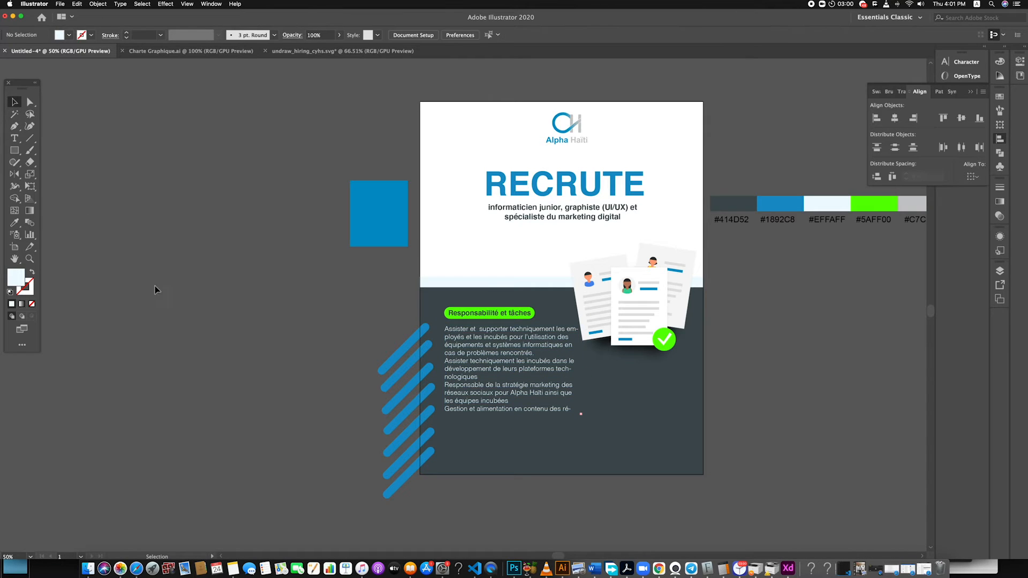
click(577, 383)
drag(584, 374, 584, 377)
Set the font size of the whole responsibilities text to 20 pt
double_click(537, 362)
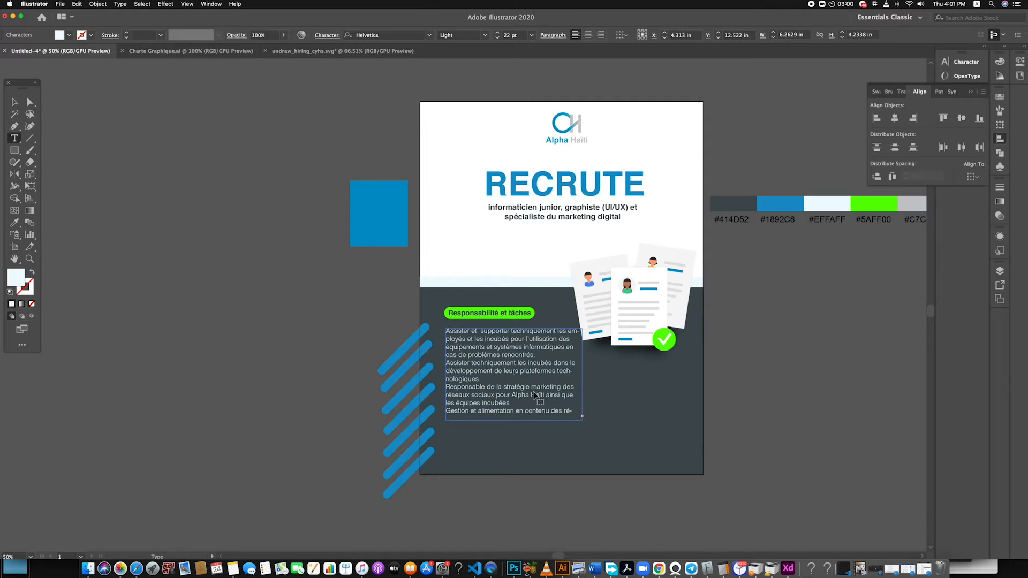
key(super+a)
click(497, 38)
click(496, 38)
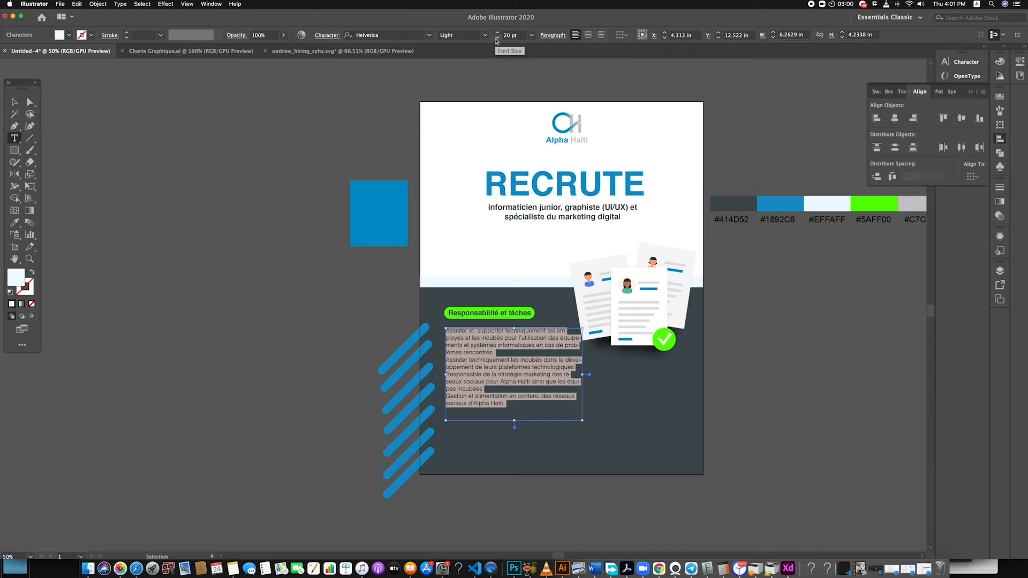
click(15, 102)
click(110, 259)
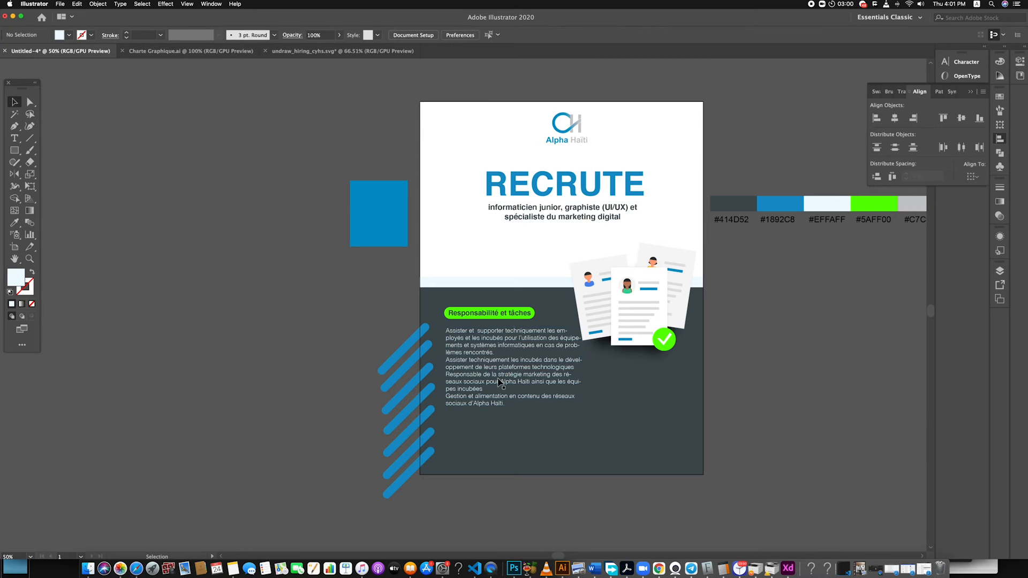
Nudge the responsibilities text so its left edge lines up with the green heading pill
click(498, 380)
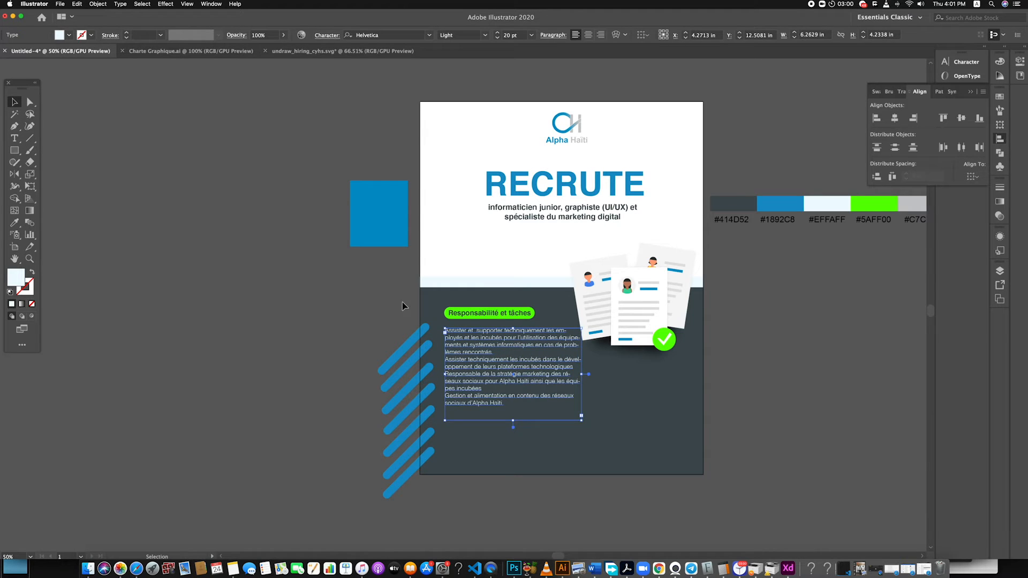
drag(495, 330, 497, 336)
click(378, 320)
Move the green-backed heading and the responsibilities text together slightly up and left, closer to the dark panel's upper edge
click(507, 344)
shift+click(491, 314)
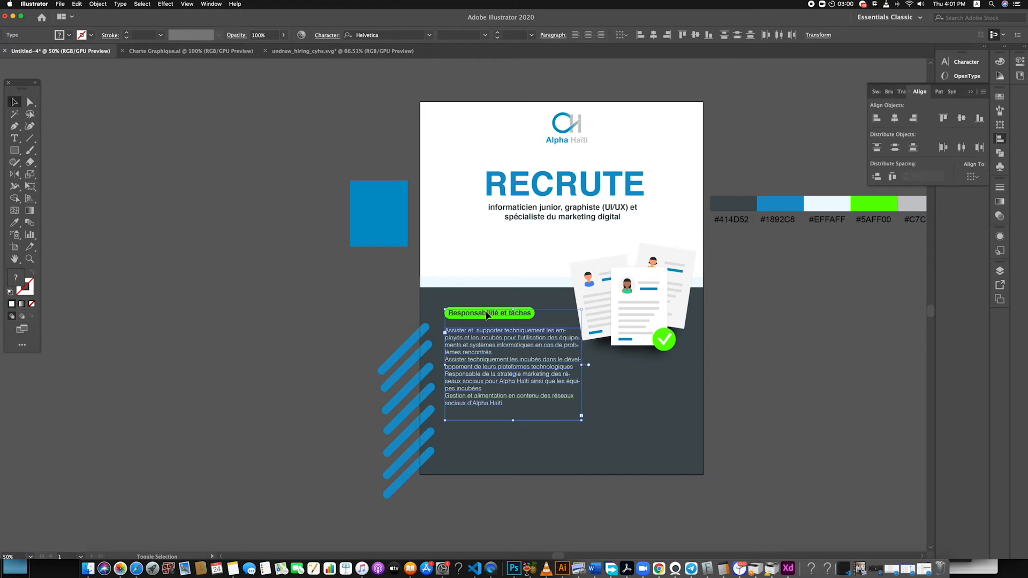
scroll(449, 300, up, 8)
scroll(451, 289, down, 10)
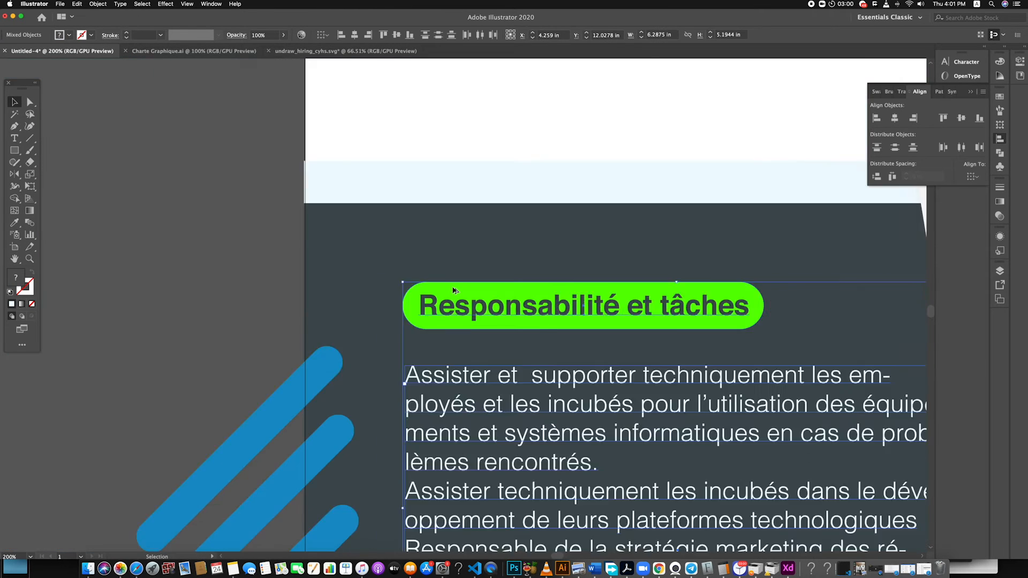
drag(471, 291, 470, 288)
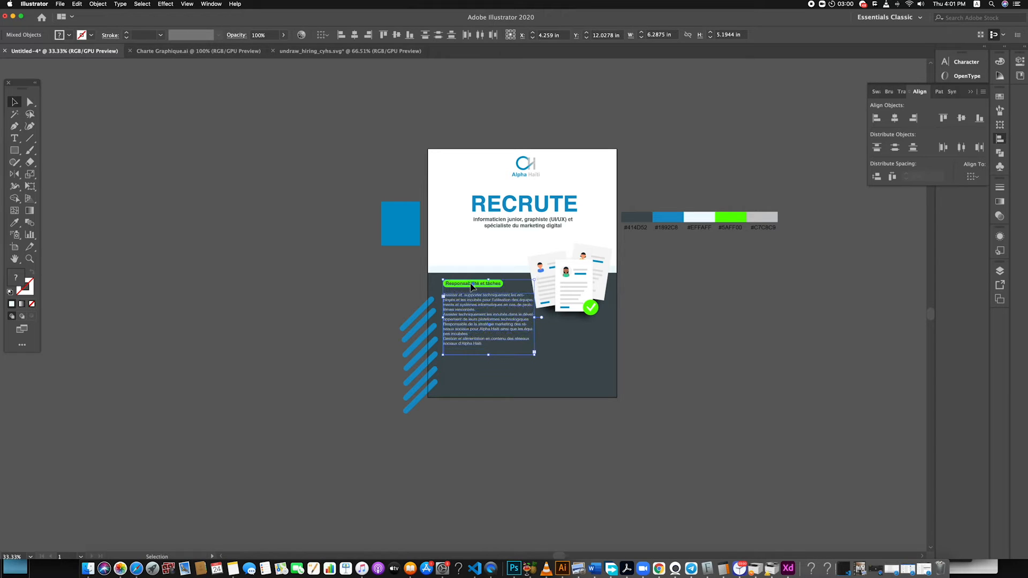
click(320, 336)
Shorten the responsibilities text frame to about 3.76 in high and set its font size to 18 pt
scroll(494, 329, up, 2)
click(493, 326)
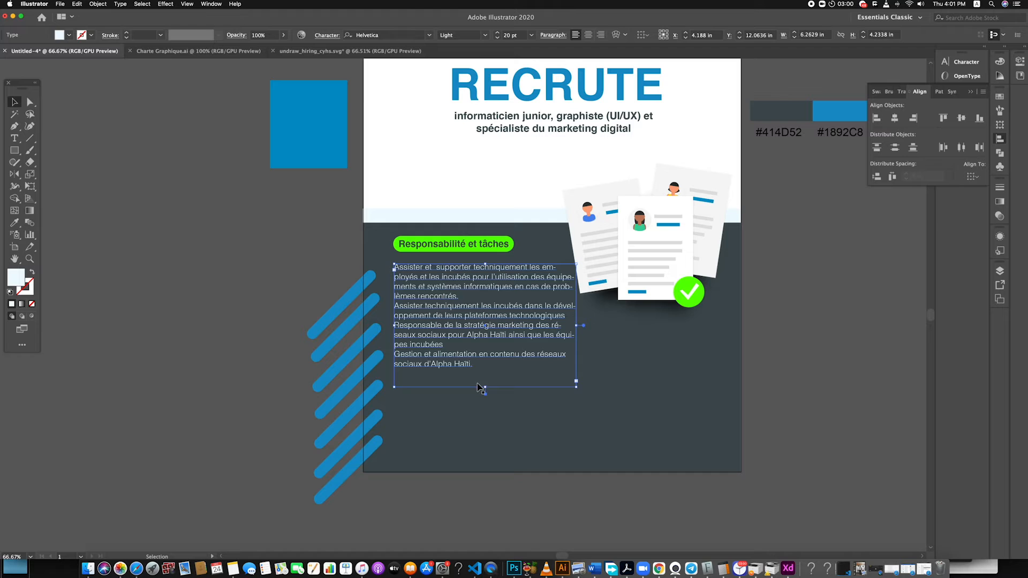
mouse_move(487, 387)
mouse_down()
mouse_move(487, 441)
mouse_move(487, 373)
mouse_up()
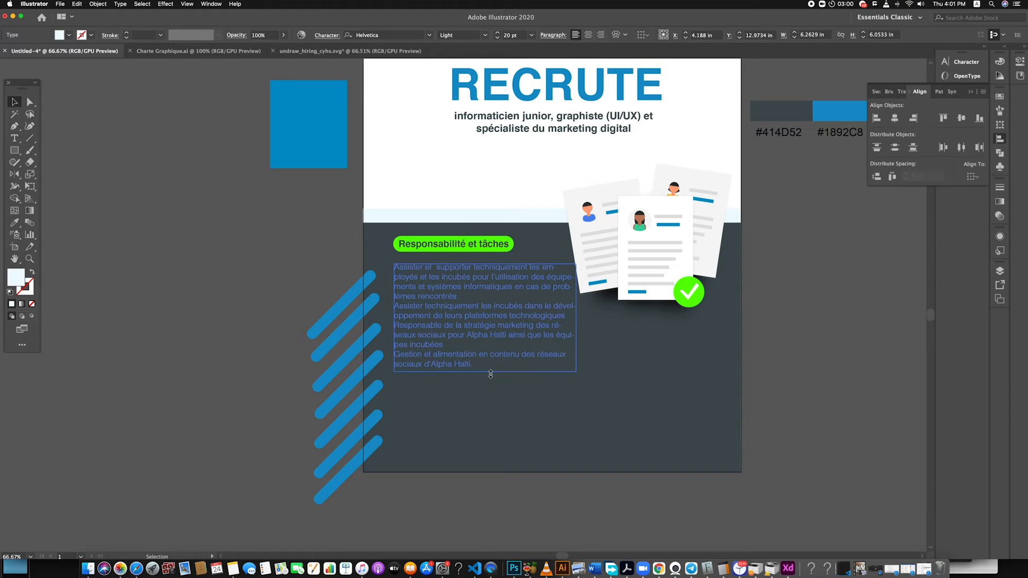
click(498, 39)
click(497, 38)
click(272, 241)
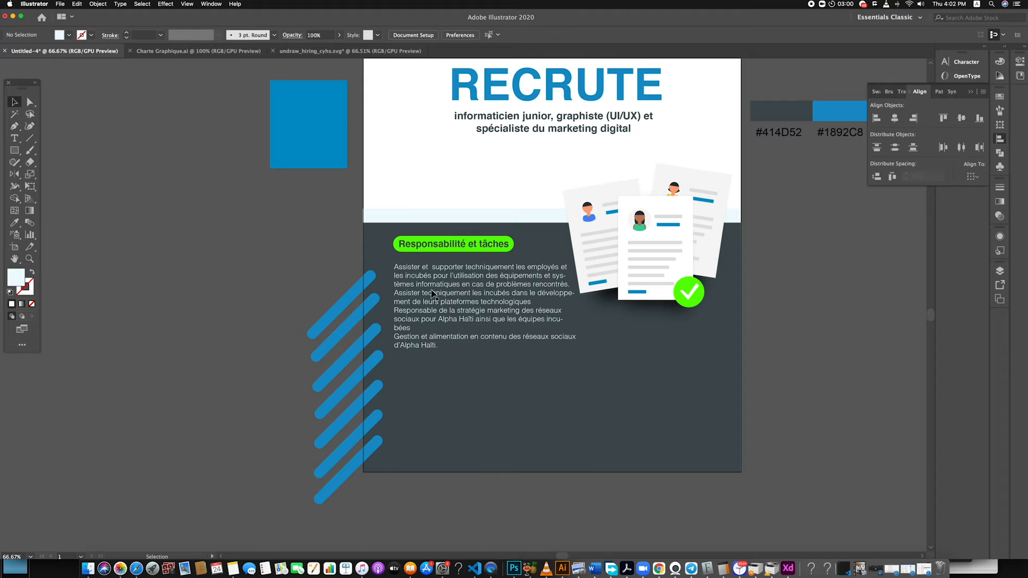
Insert an empty line after the first responsibility, which ends in "problèmes rencontrés."
click(517, 288)
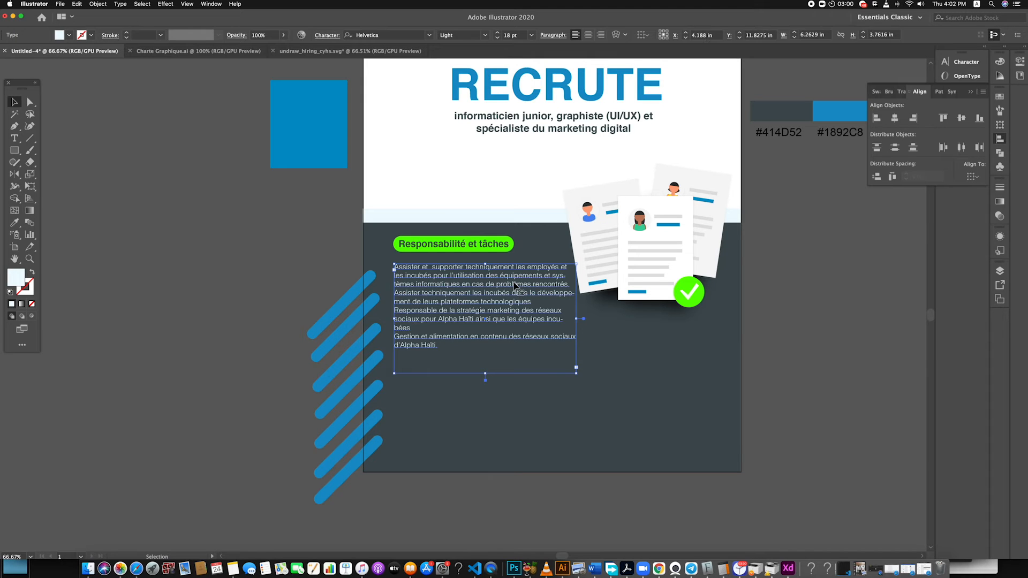
double_click(568, 287)
key(Return)
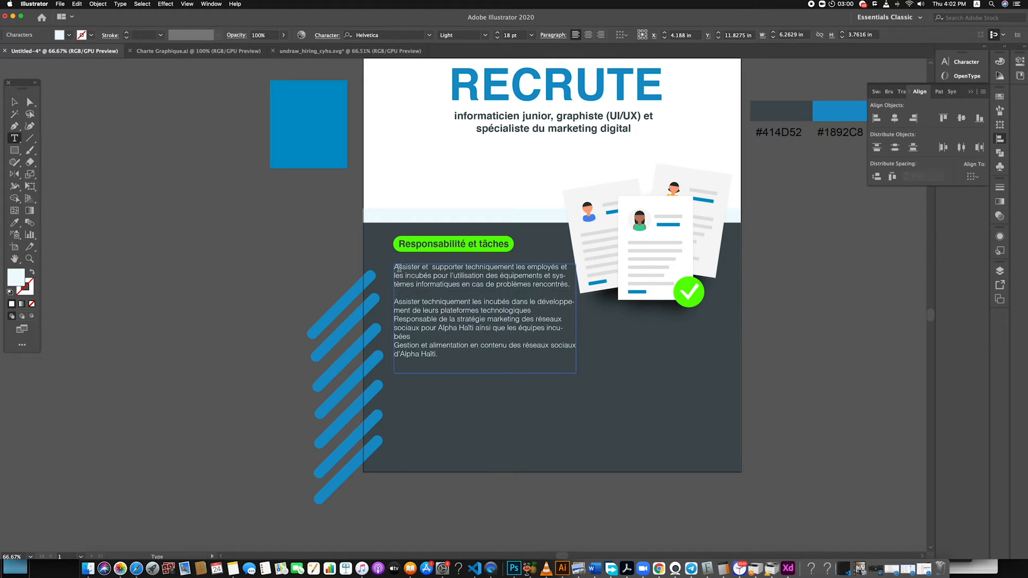
Add a dash at the start of each of the four responsibilities, and finish editing the text
text(-)
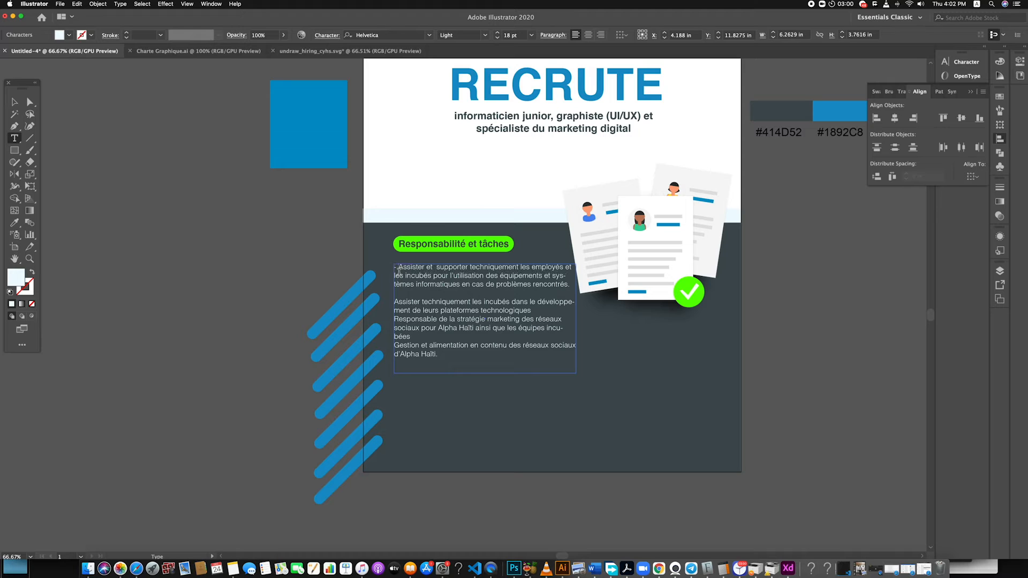
click(396, 303)
text(- )
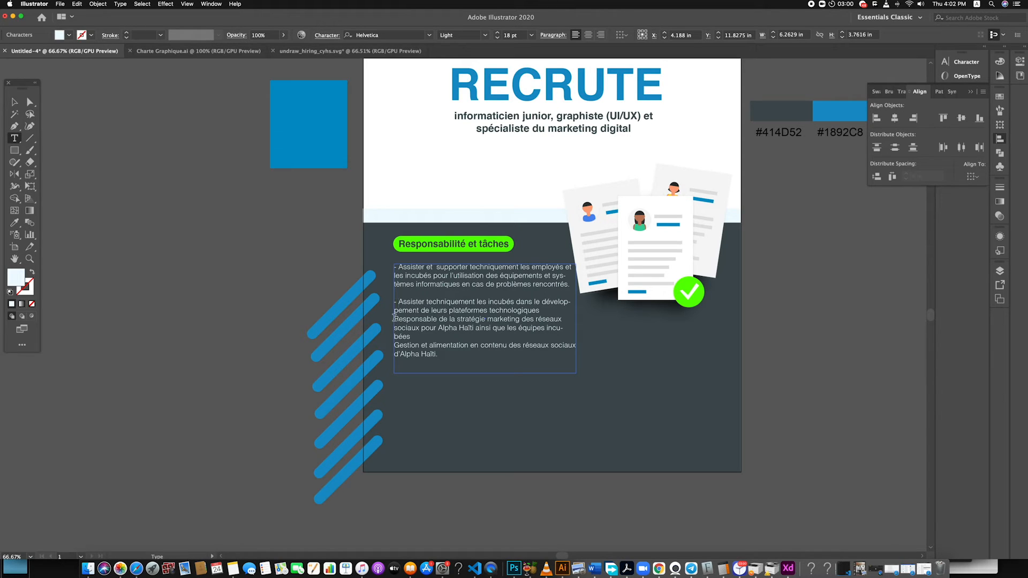
text(- )
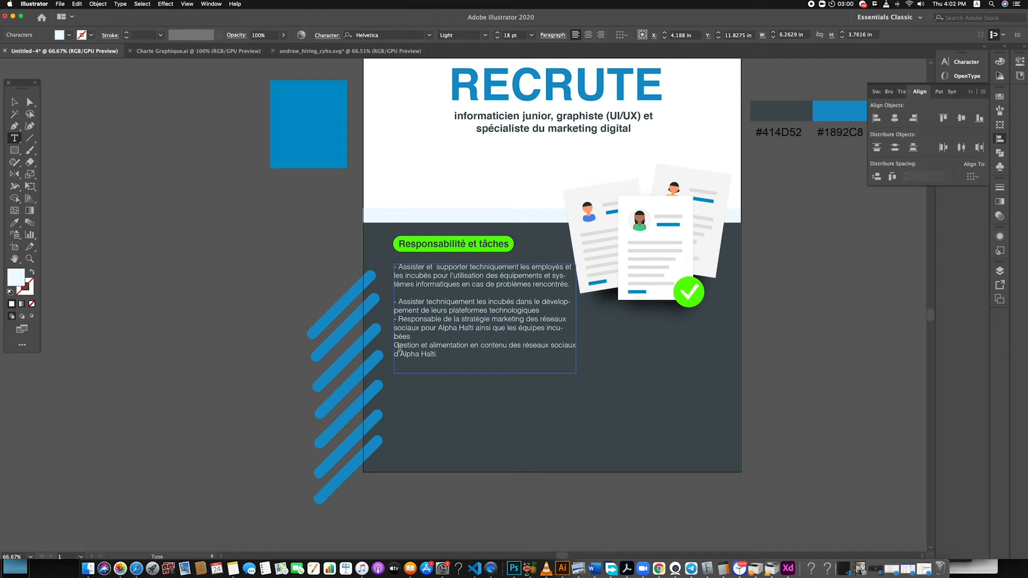
text(-)
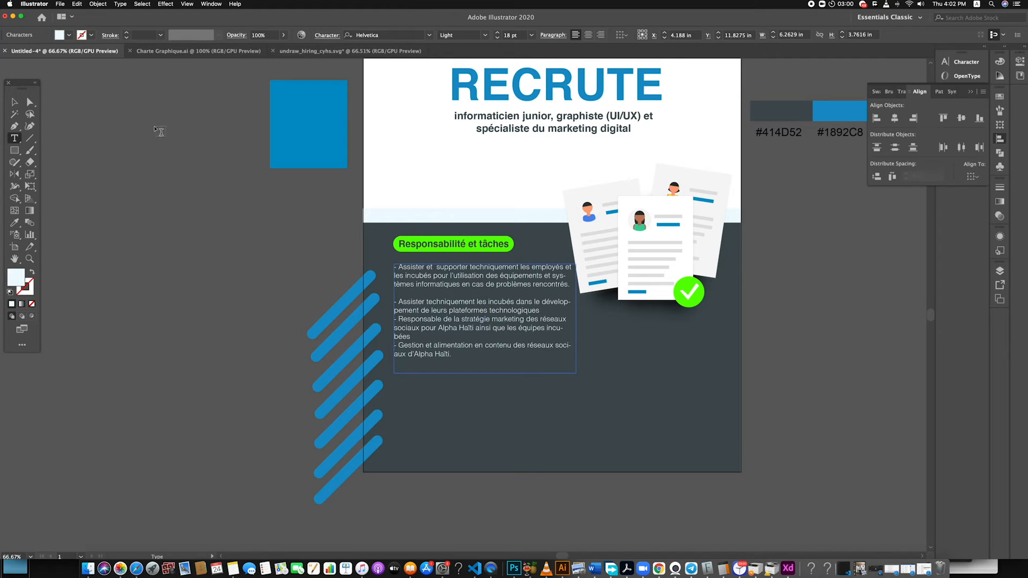
click(14, 102)
click(67, 167)
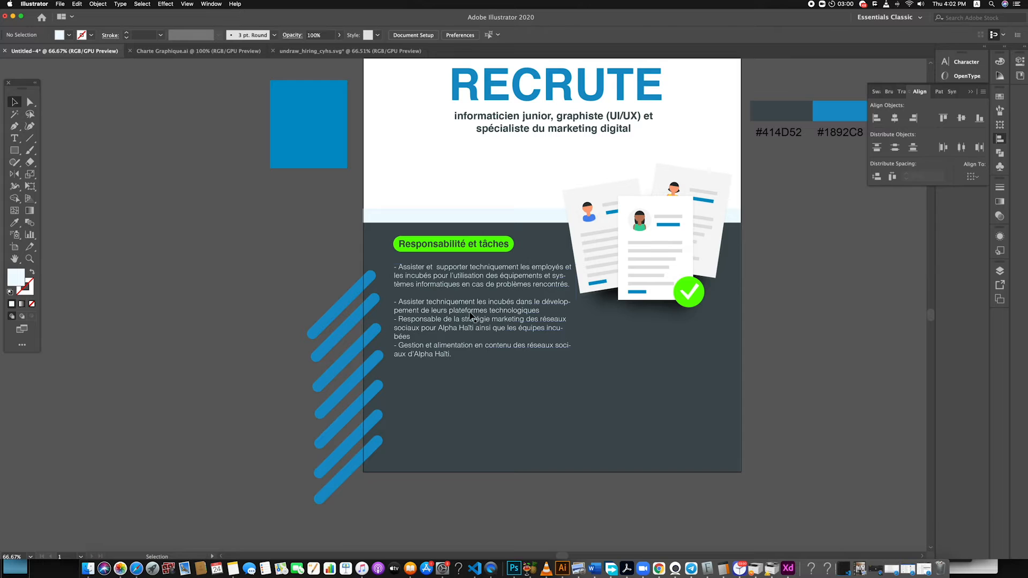
Nudge the responsibilities text slightly up towards the heading pill and narrow its frame to about 6.08 in
click(441, 286)
drag(432, 273, 431, 272)
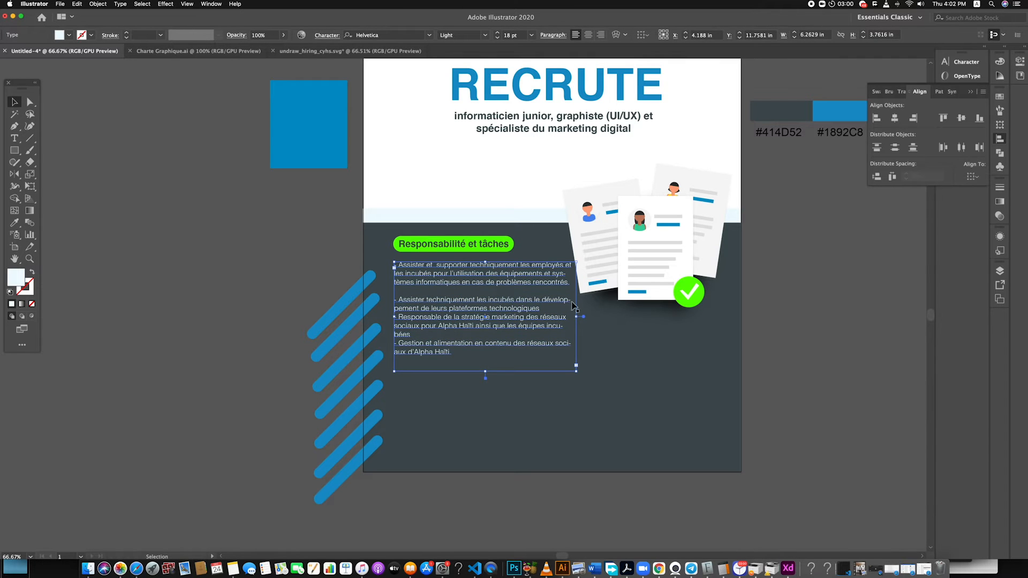
drag(576, 317, 571, 317)
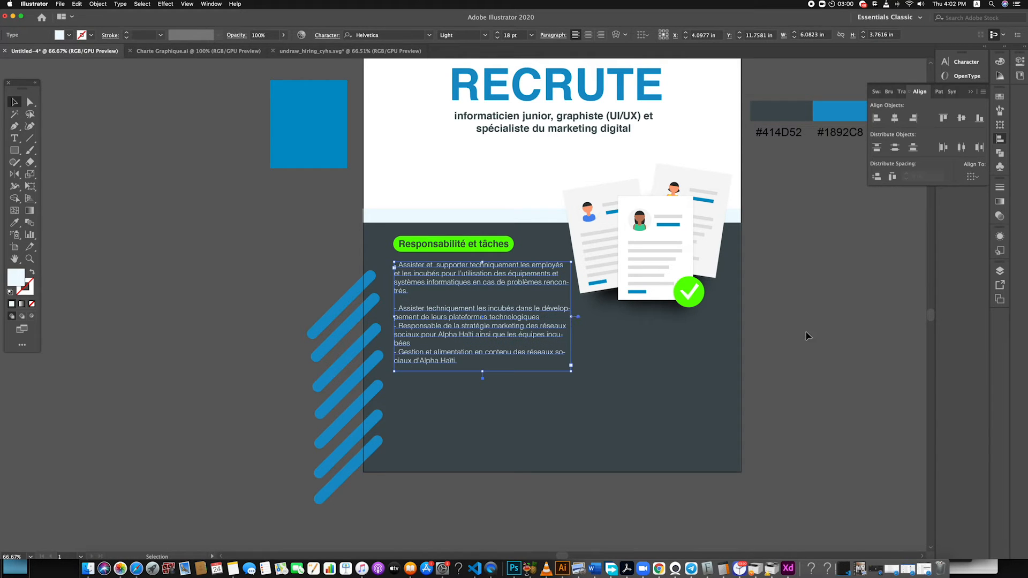
click(772, 328)
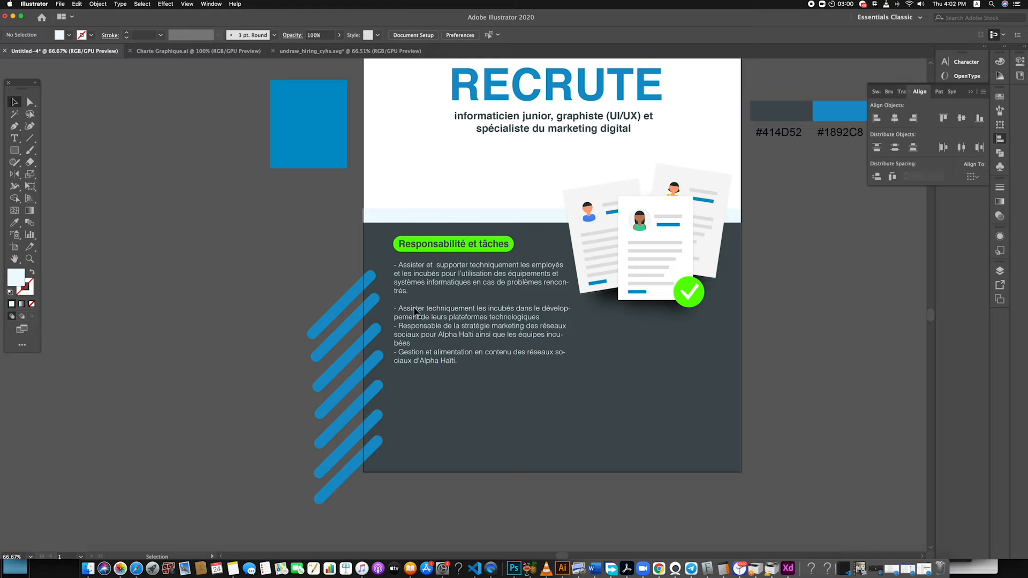
Separate the remaining responsibilities with empty lines and enlarge the text frame to about 4.16 in high
double_click(413, 348)
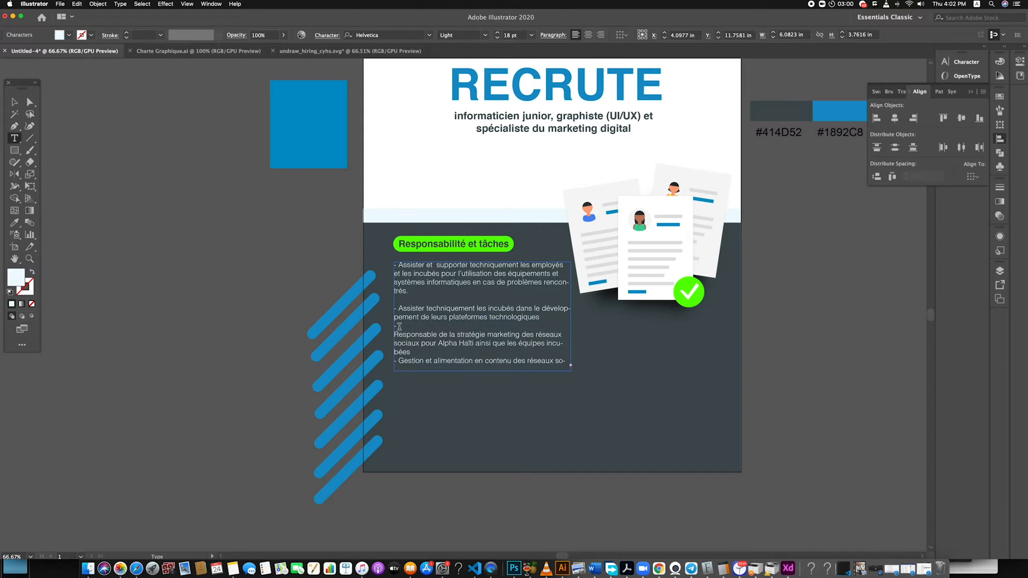
key(Return)
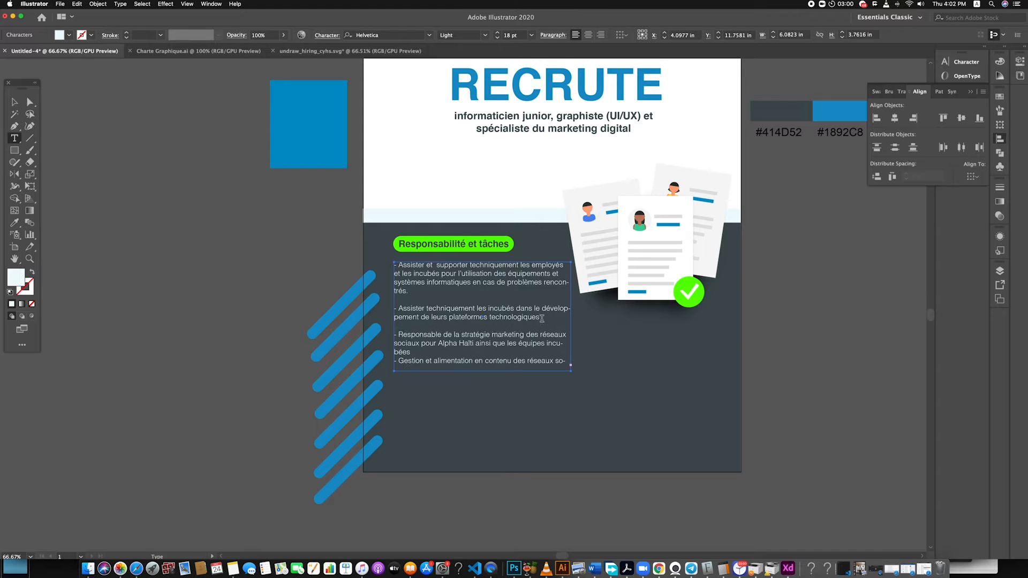
key(Return)
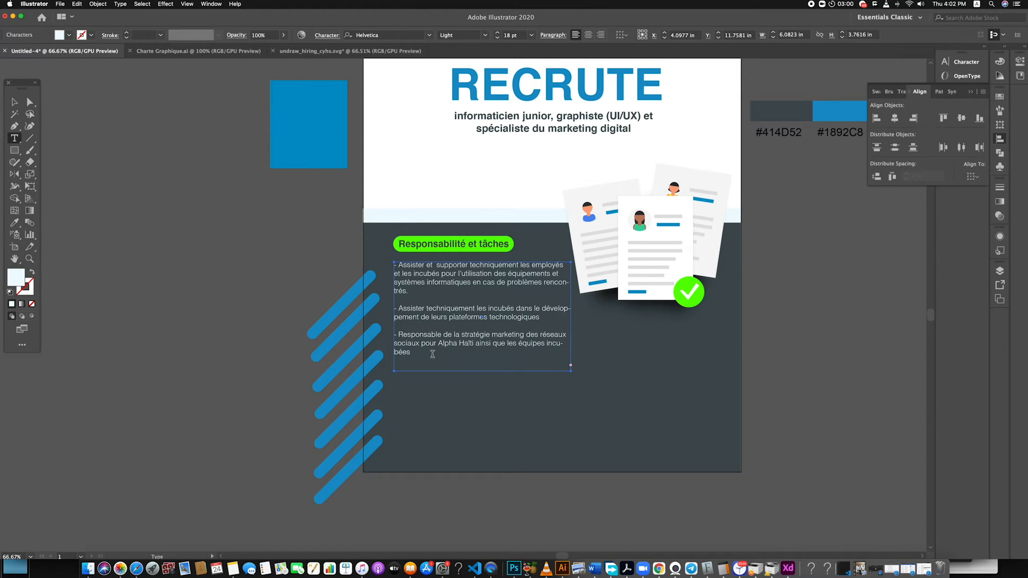
click(14, 102)
drag(482, 370, 482, 380)
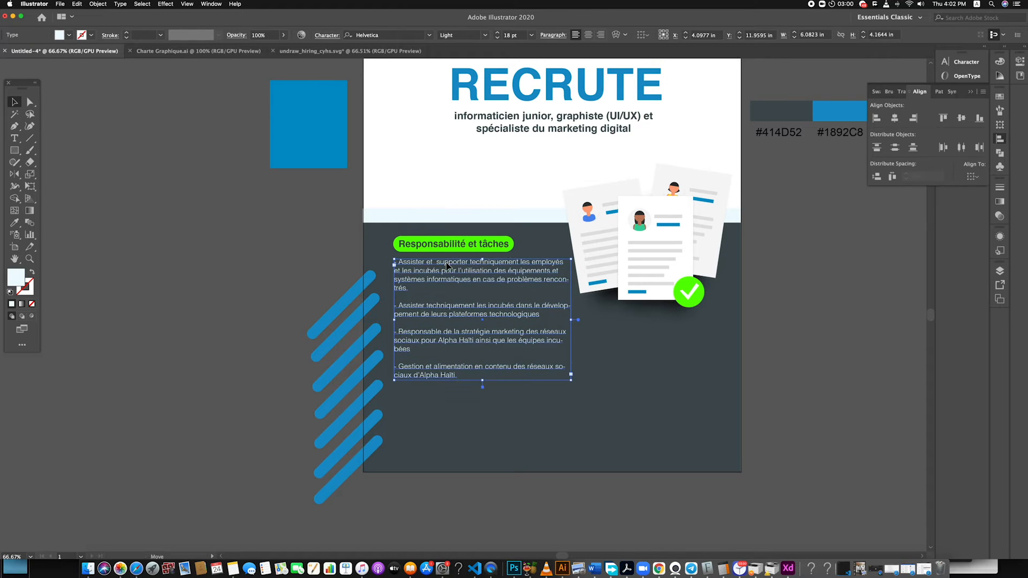
click(785, 376)
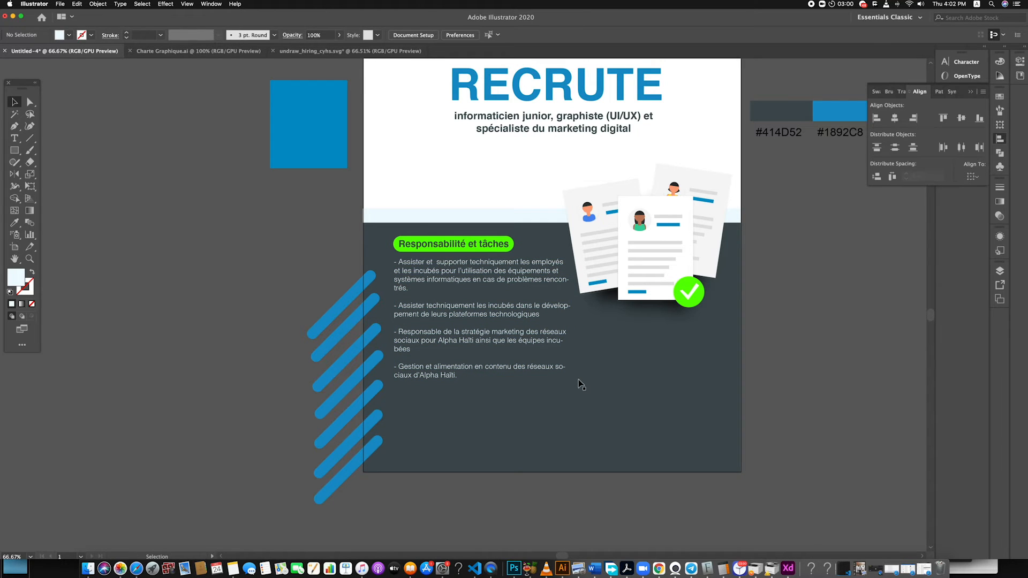
Enlarge the résumé illustration to about 6.58 × 5.64 in and shift it slightly down, overlapping the poster's right edge
scroll(553, 381, down, 5)
scroll(547, 362, up, 4)
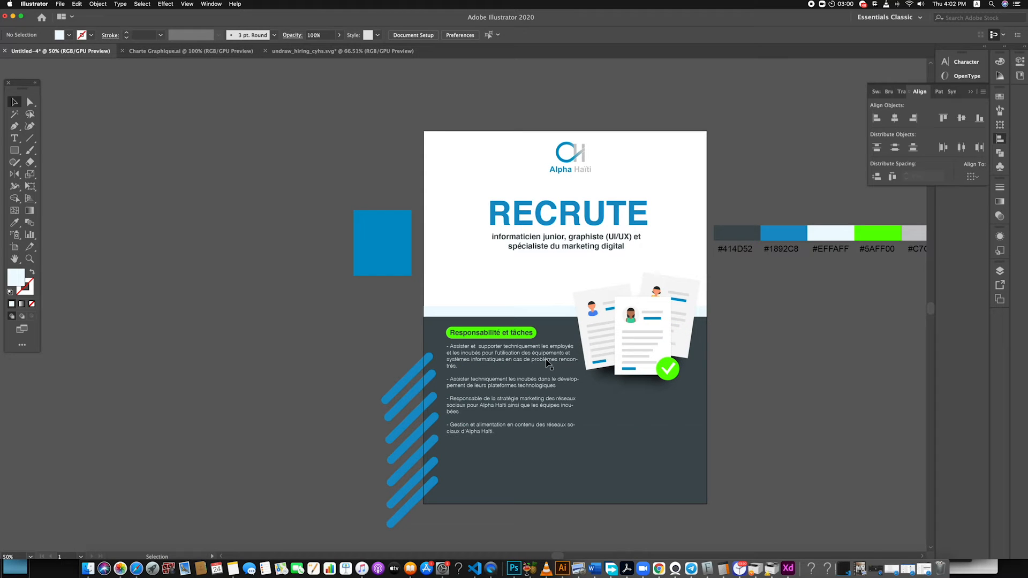
click(677, 399)
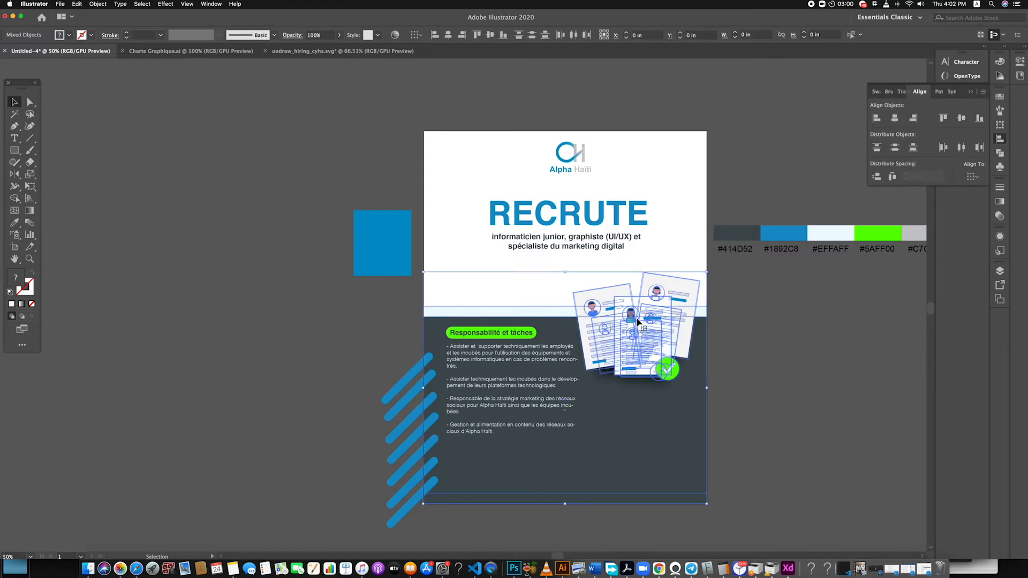
shift+click(559, 318)
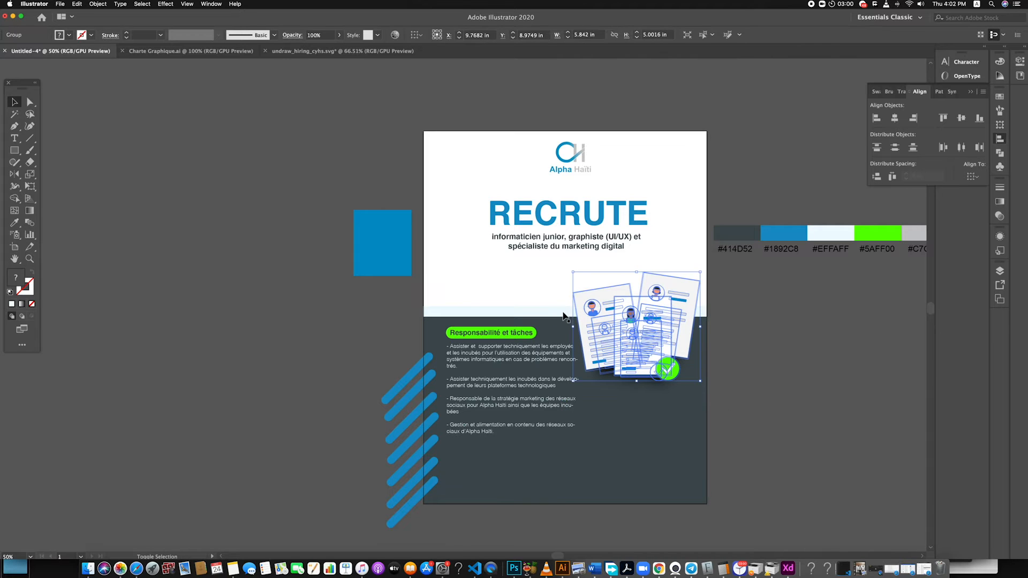
drag(702, 383, 716, 395)
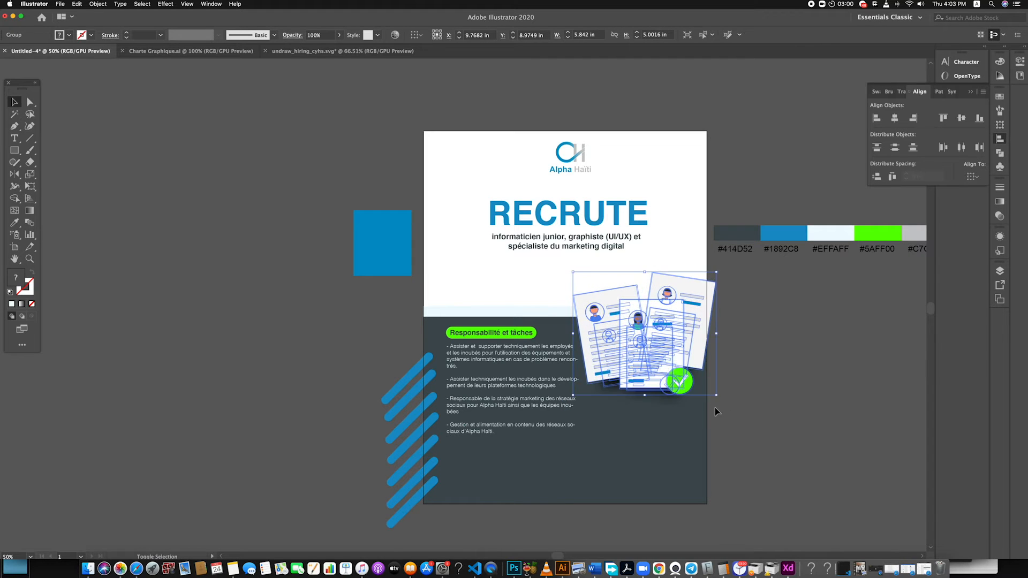
drag(677, 350, 679, 351)
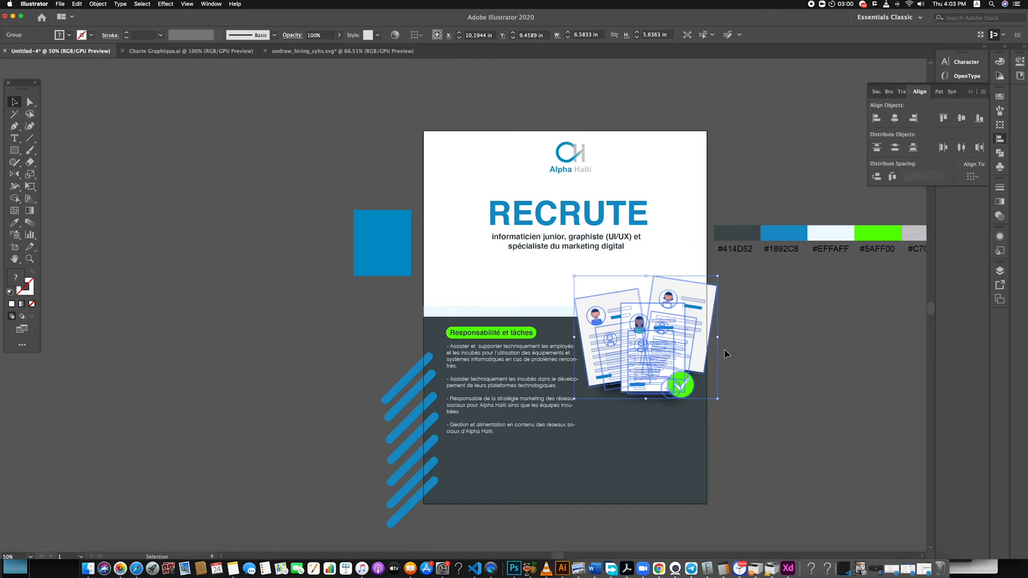
click(753, 368)
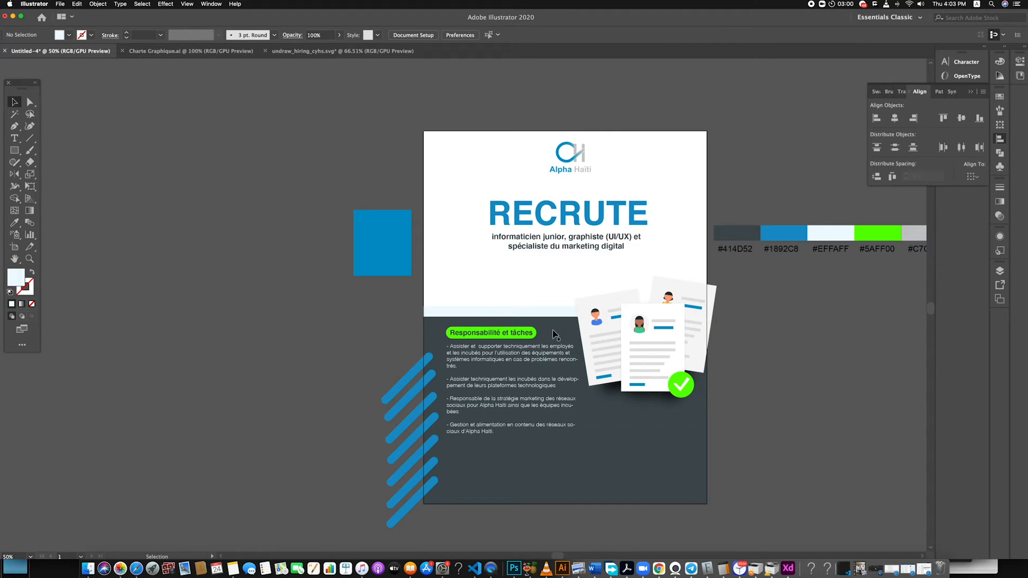
Extend the dark panel and its pale strip upwards to a height of about 8.99 in
click(436, 325)
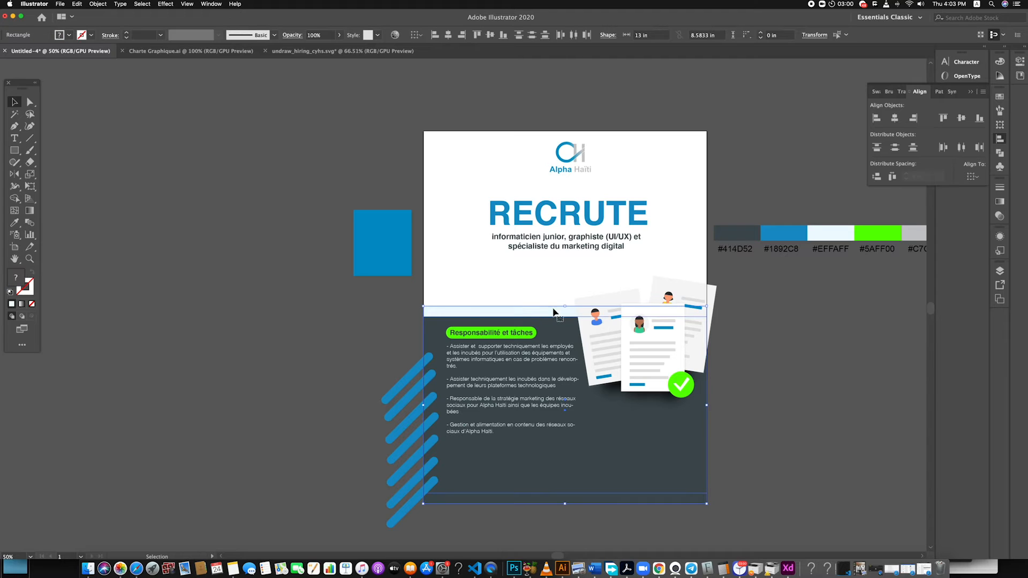
drag(564, 307, 565, 298)
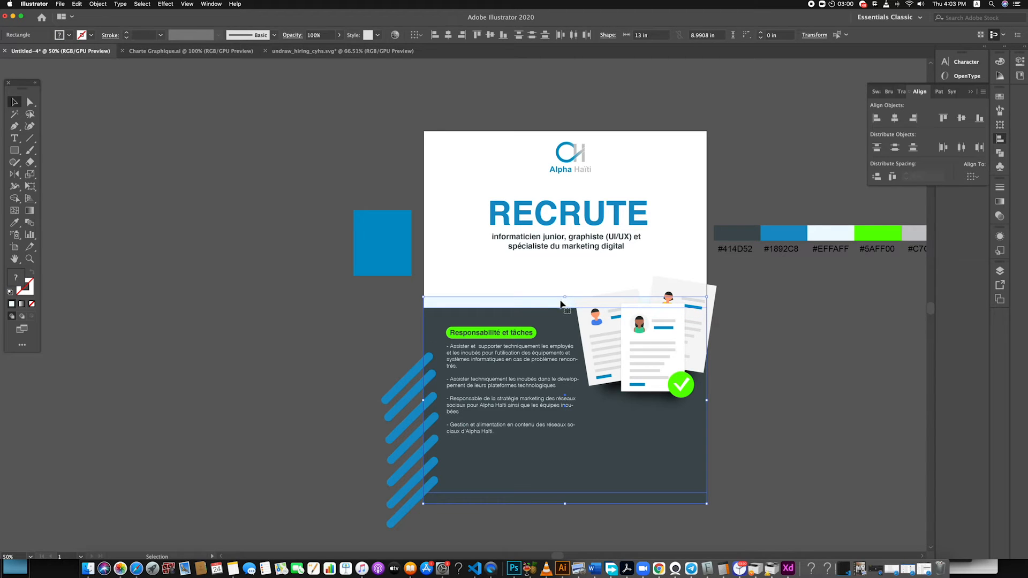
click(538, 271)
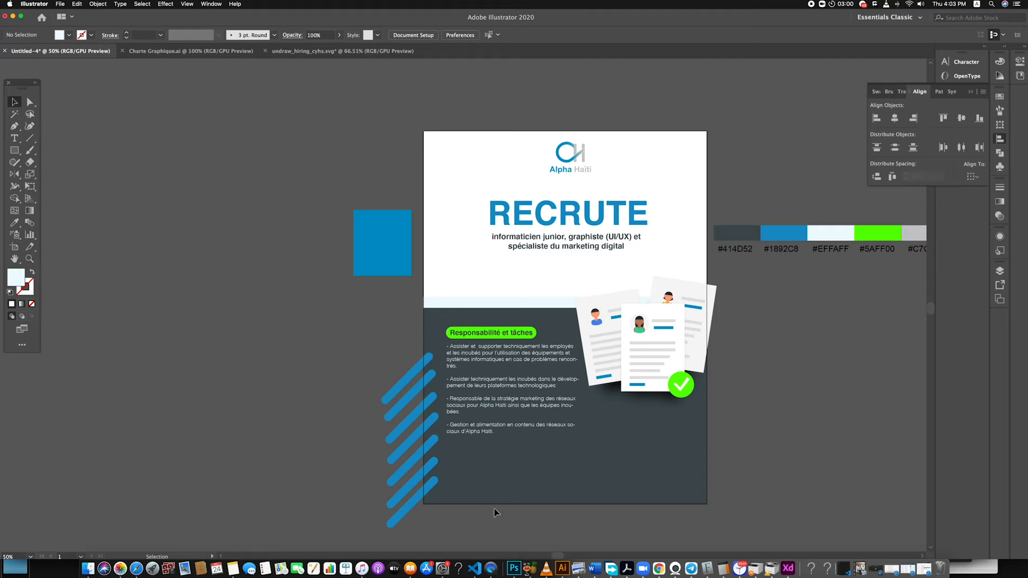
Move the green heading pill and responsibilities text slightly up together, and nudge the résumé illustration slightly down
click(478, 333)
click(501, 333)
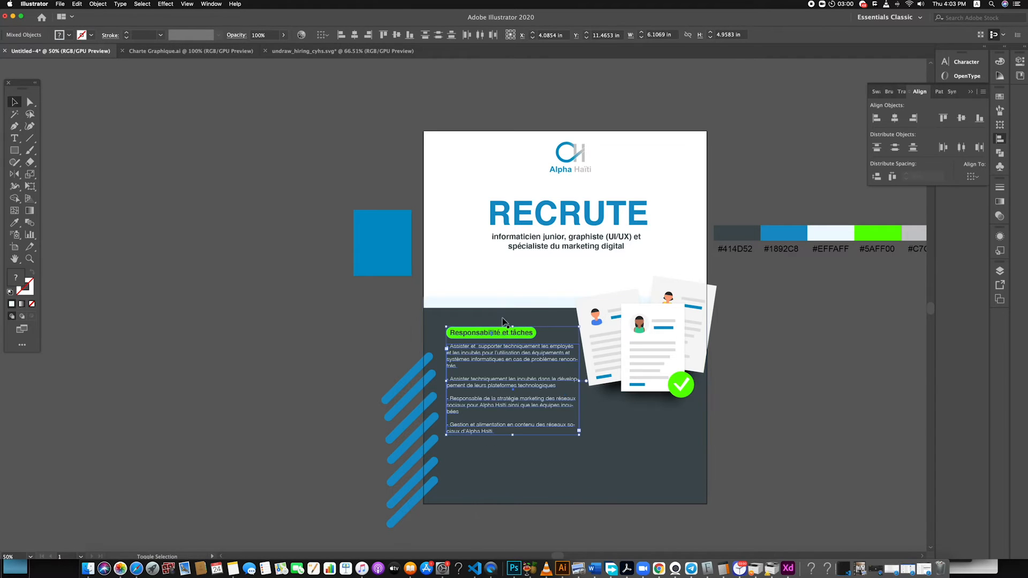
drag(501, 333, 501, 328)
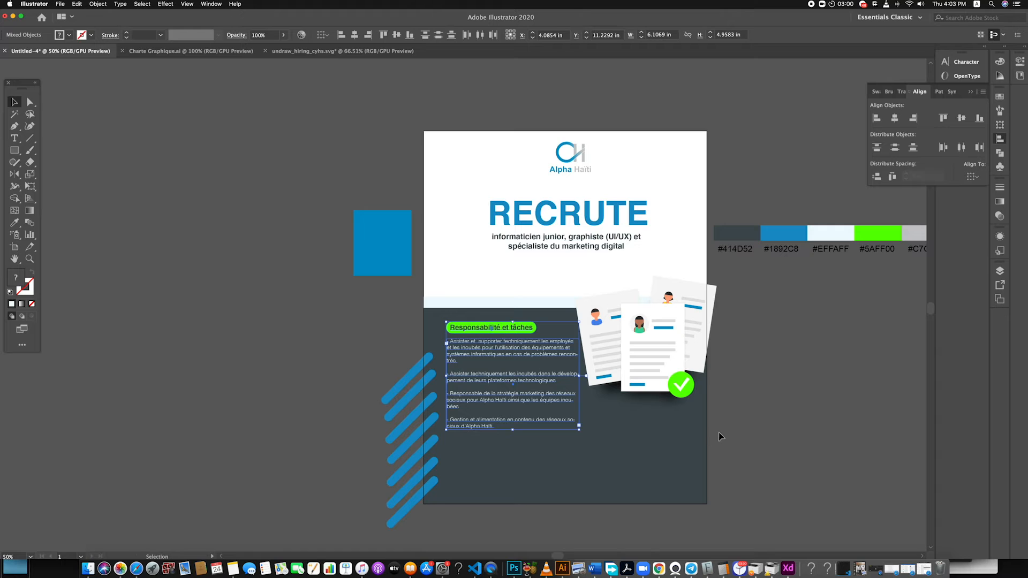
click(784, 443)
drag(657, 395, 659, 385)
click(762, 400)
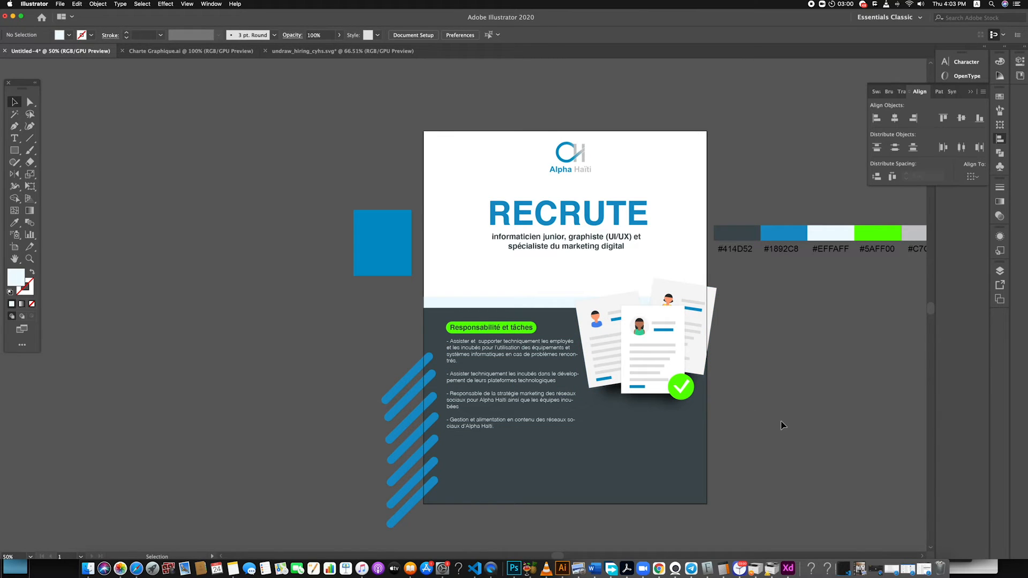
Set the left indent of the responsibilities text to -2 pt
click(506, 421)
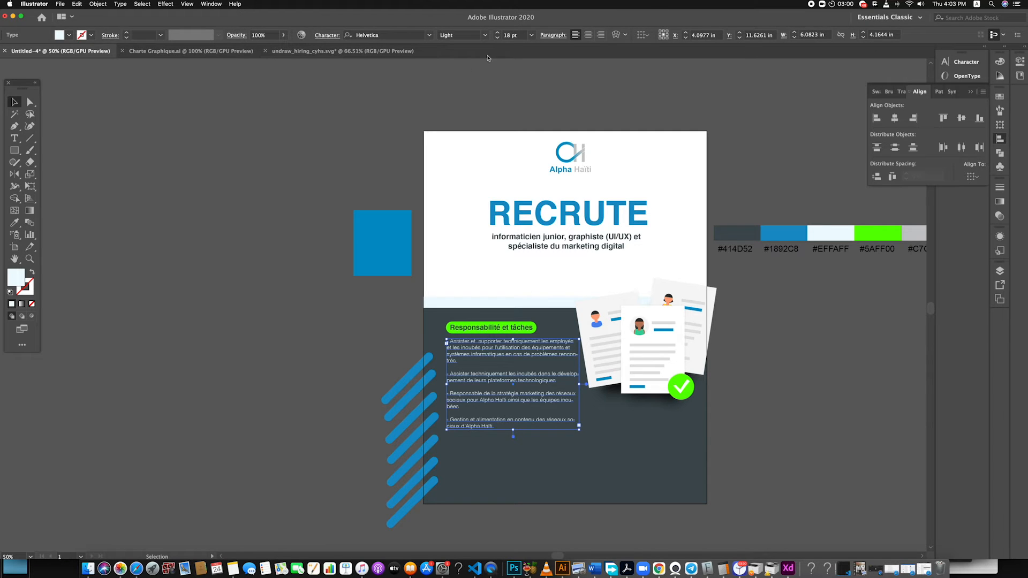
click(553, 35)
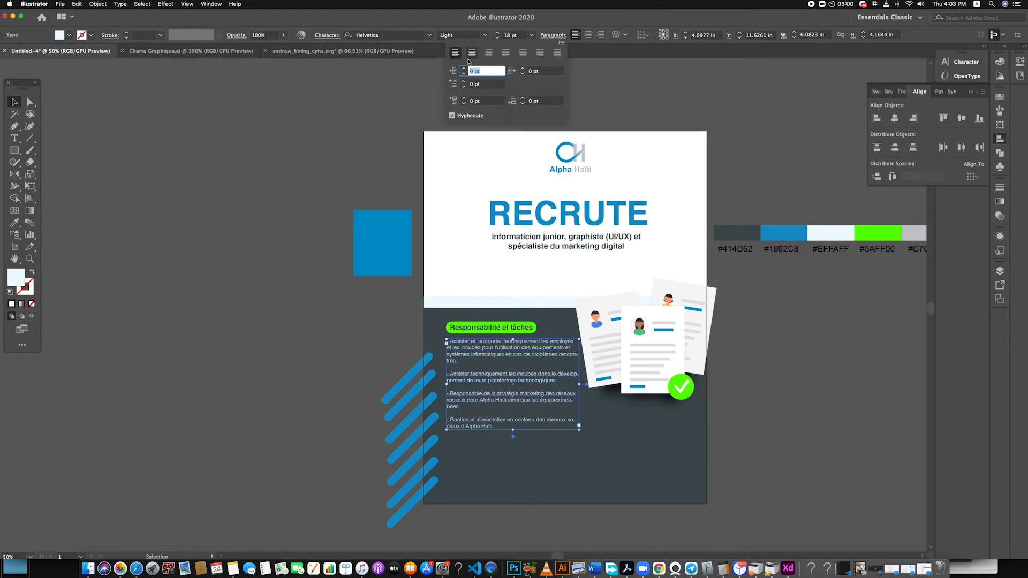
click(554, 36)
click(554, 36)
click(463, 74)
click(463, 73)
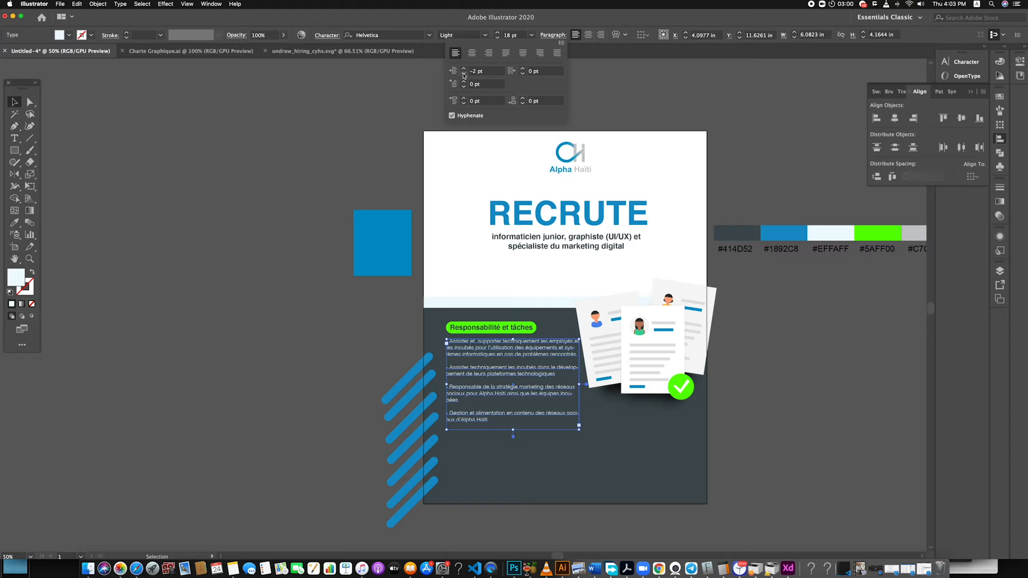
click(786, 361)
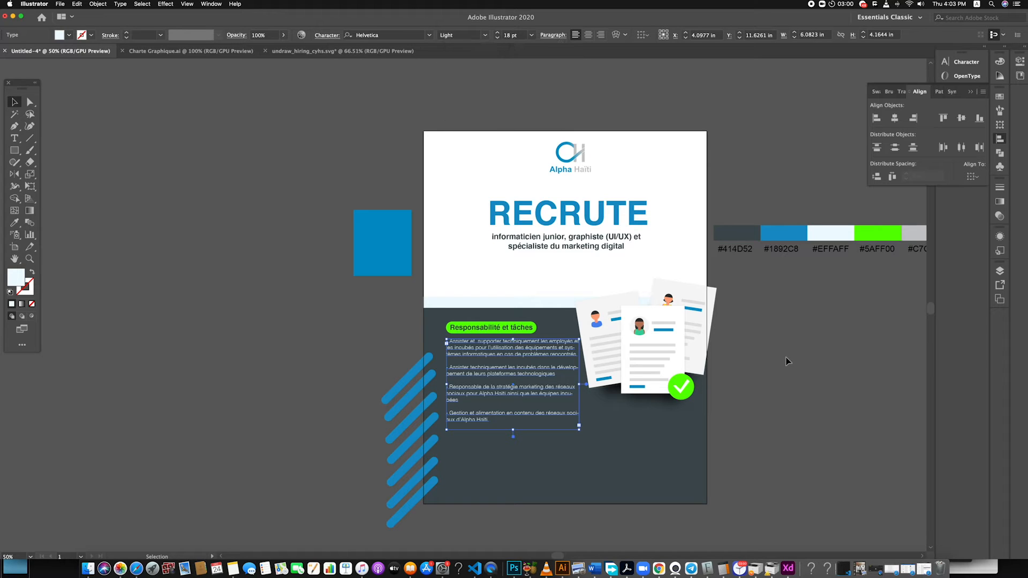
click(768, 319)
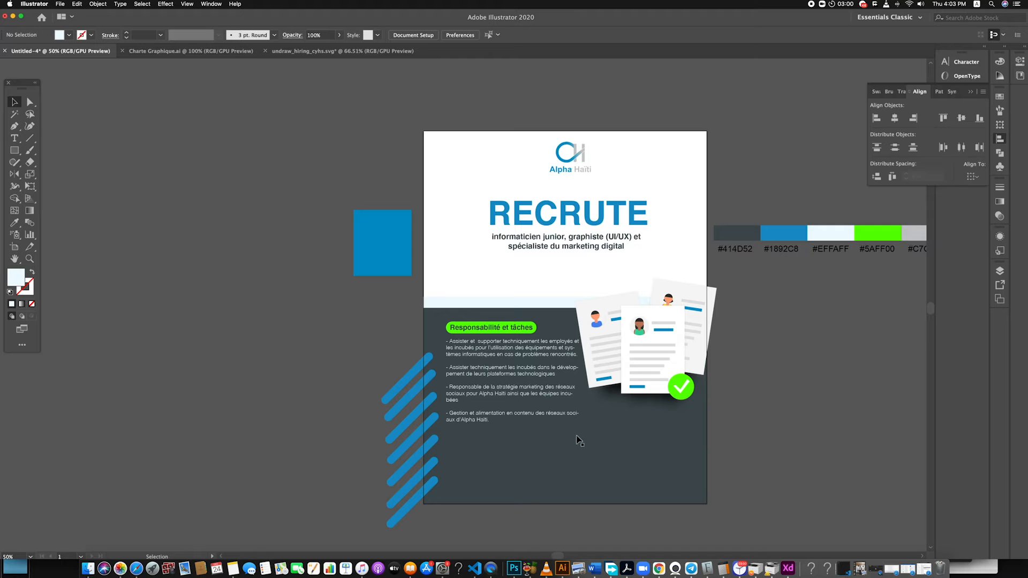
click(480, 386)
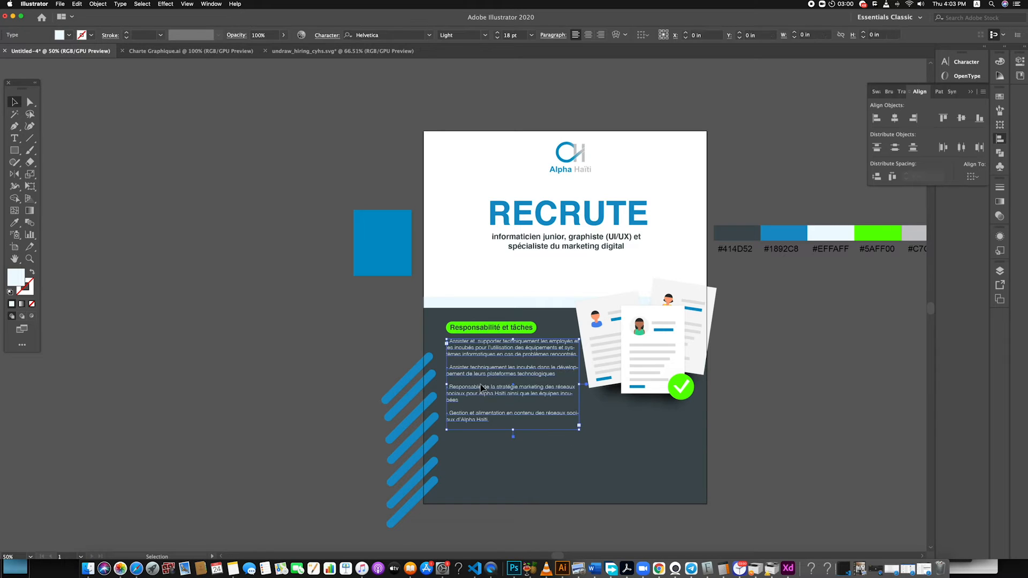
click(271, 371)
scroll(551, 425, down, 3)
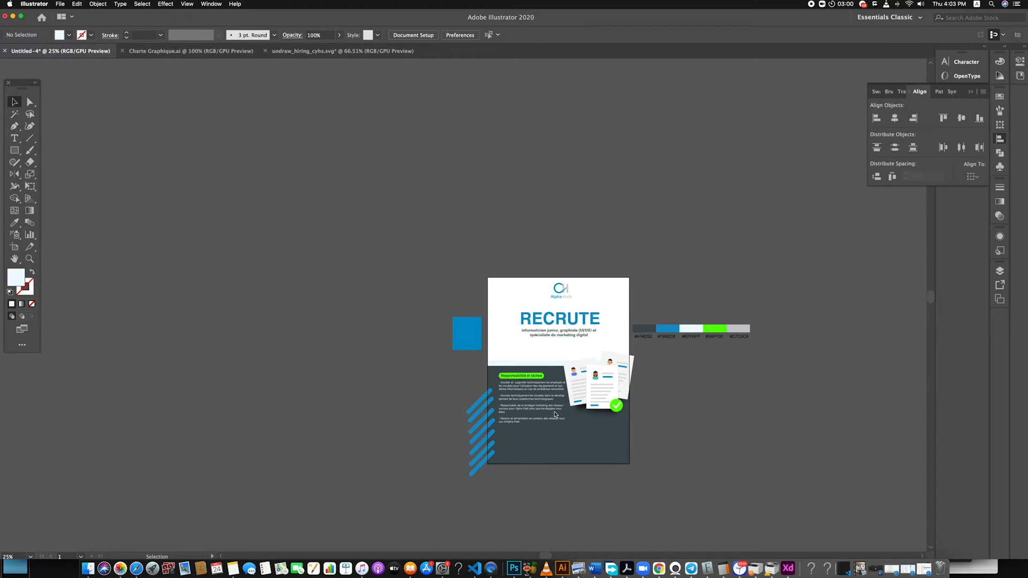
scroll(554, 412, up, 2)
scroll(554, 413, down, 3)
scroll(556, 413, up, 1)
scroll(555, 414, up, 3)
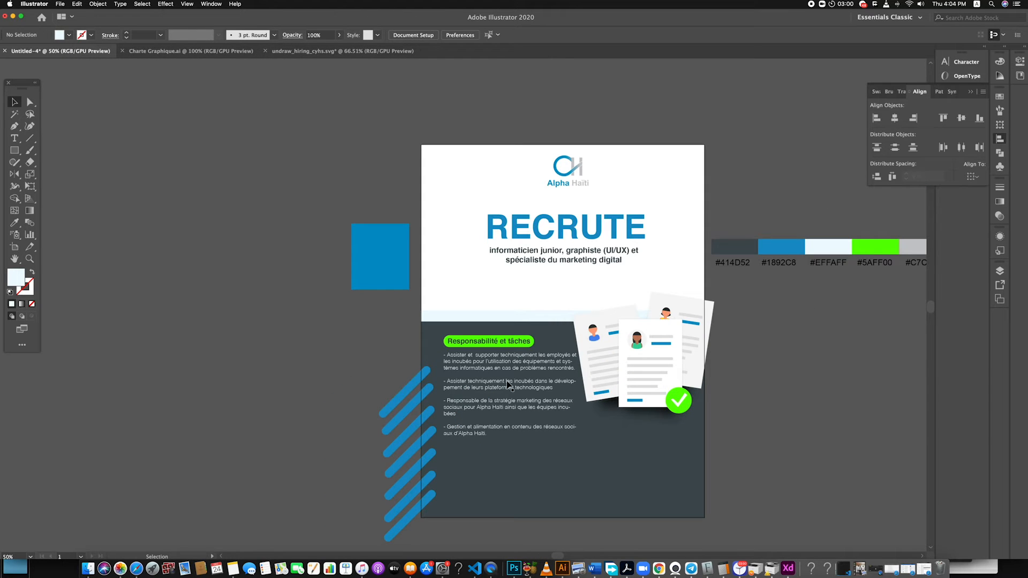
Switch to the Google Docs brief in Safari and check the list under Compétences, then return to Illustrator
click(137, 569)
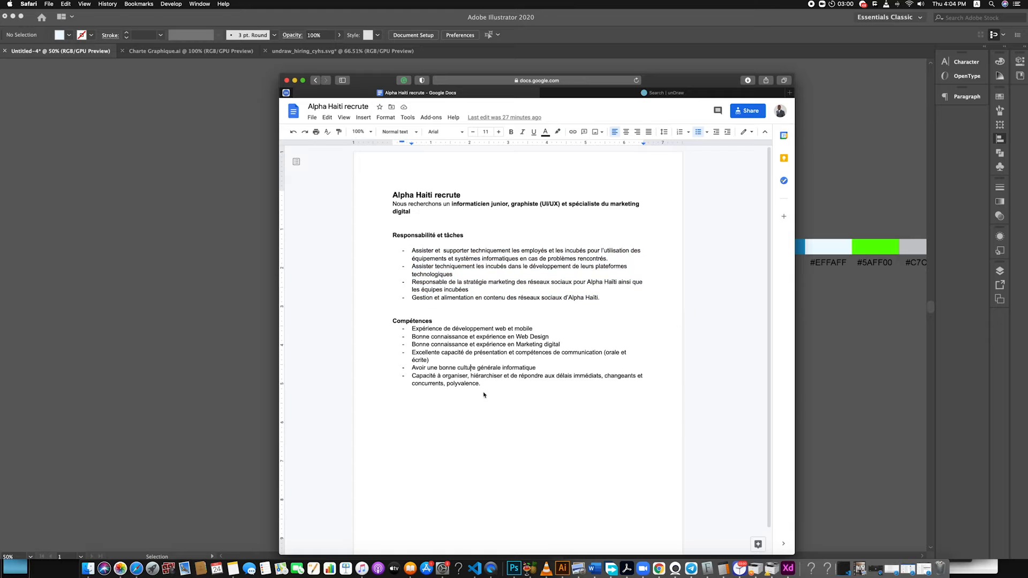
drag(483, 395, 381, 325)
click(570, 398)
click(841, 405)
Duplicate the green pill with its "Responsabilité et tâches" heading directly below the responsibilities text
click(498, 342)
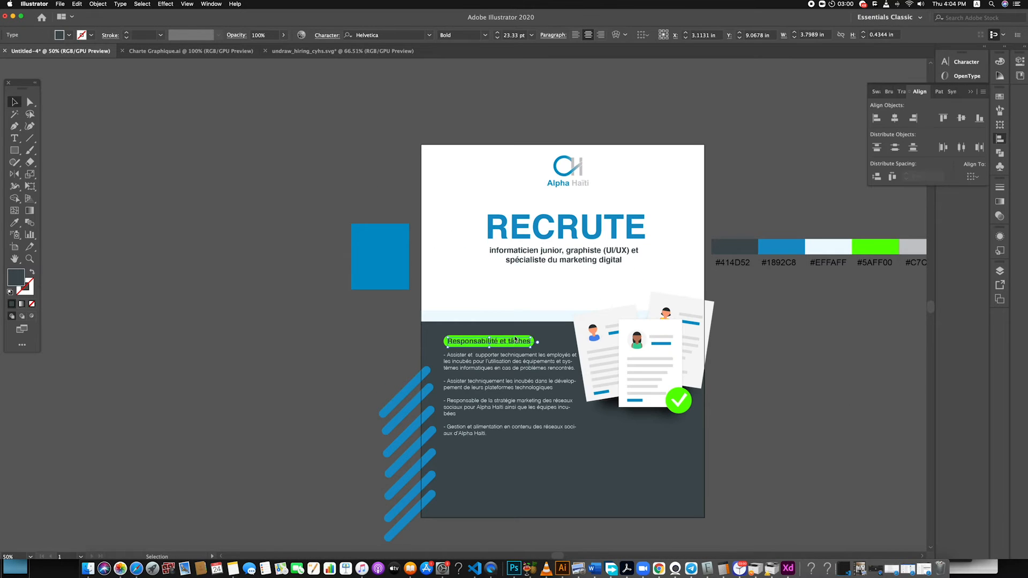
scroll(514, 337, up, 3)
shift+click(555, 346)
scroll(551, 347, down, 5)
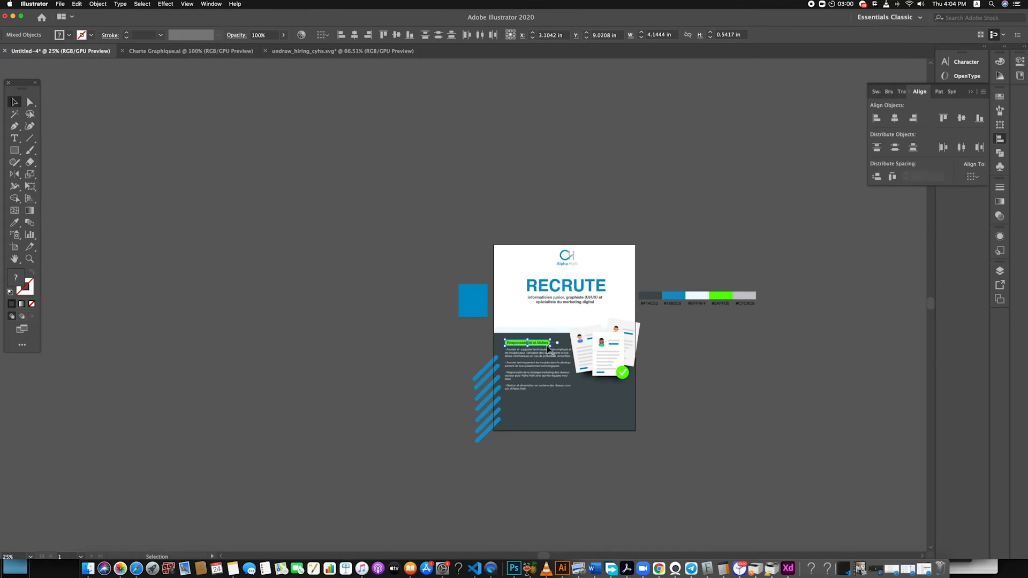
drag(542, 350, 549, 401)
scroll(538, 418, up, 2)
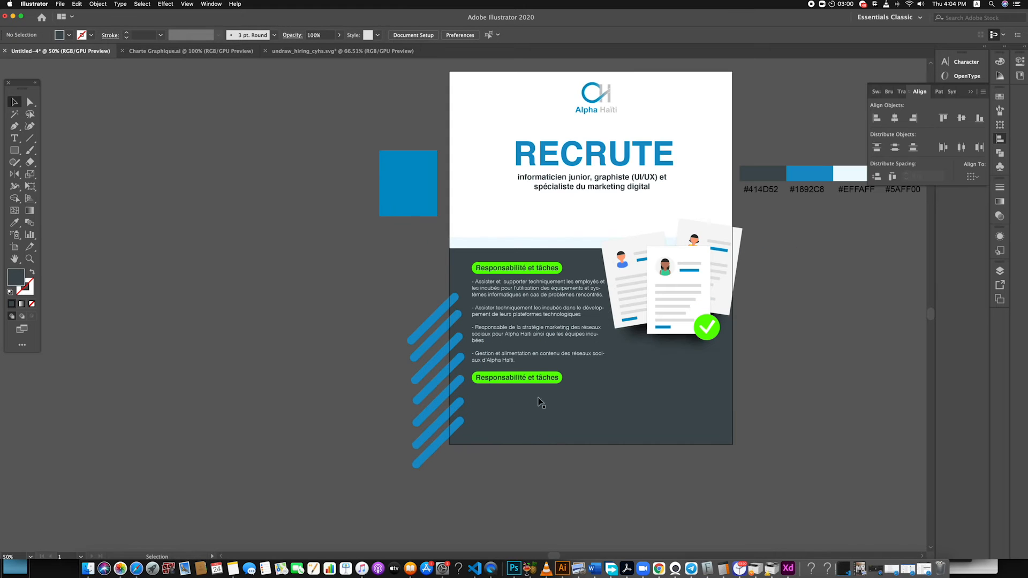
triple_click(536, 378)
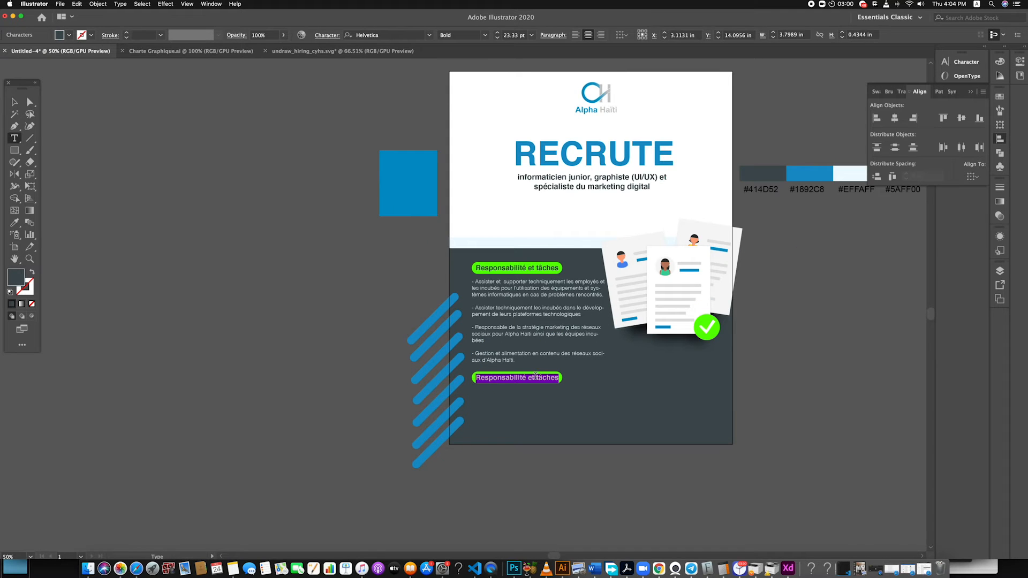
text(Co)
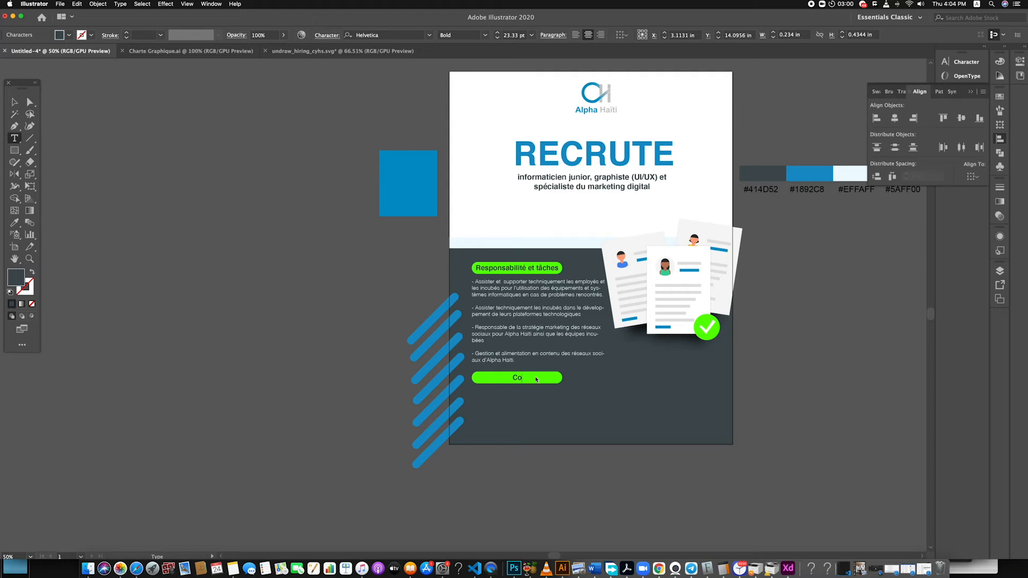
click(15, 102)
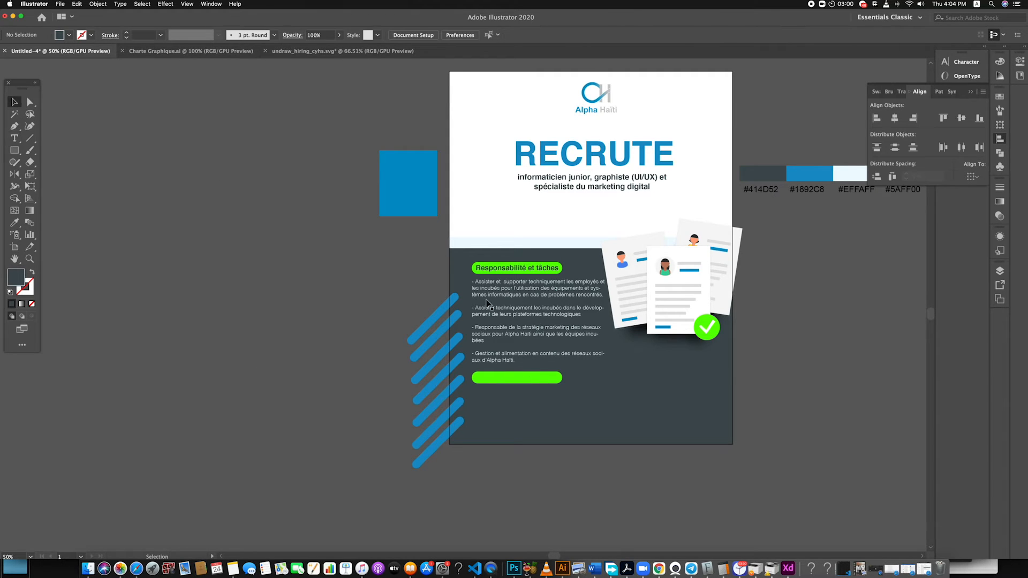
drag(533, 269, 533, 377)
key(super+z)
Duplicate the responsibilities text below the lower green pill and change the upper heading to "Compétences clés"
drag(544, 299, 543, 410)
double_click(534, 268)
key(super+a)
text(Compétences )
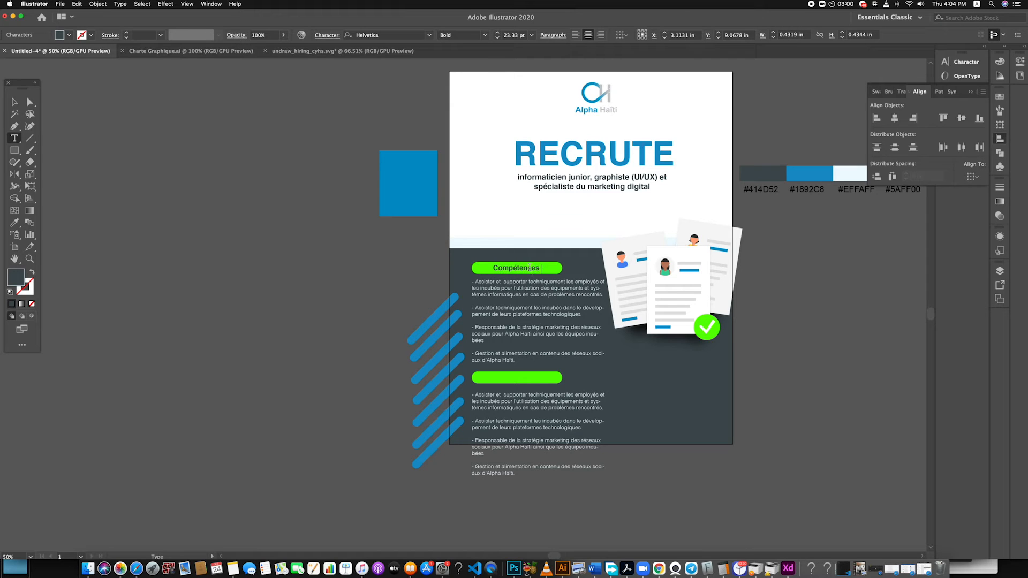
text(clés)
click(16, 103)
Copy the list under Compétences from the Google Docs brief in Safari and paste it over the upper responsibilities text in Illustrator
click(137, 568)
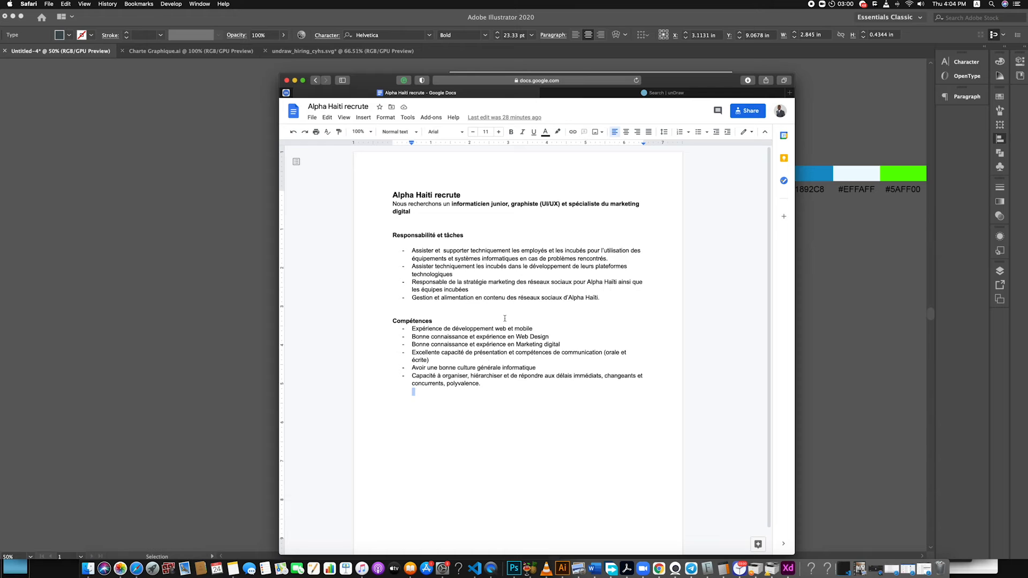
drag(454, 373, 405, 330)
key(super+c)
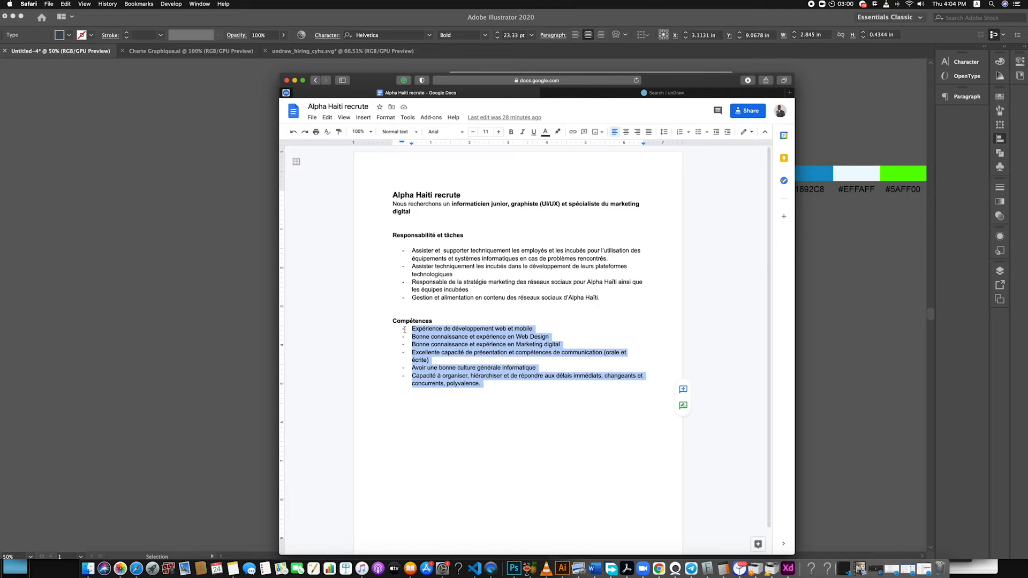
click(188, 391)
double_click(550, 322)
double_click(332, 344)
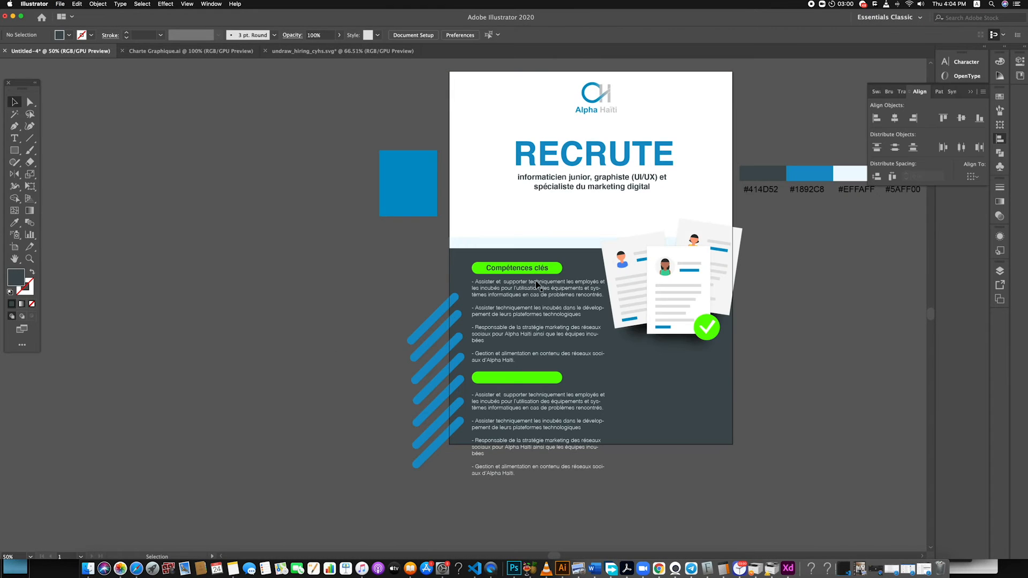
double_click(537, 285)
key(super+a)
key(super+v)
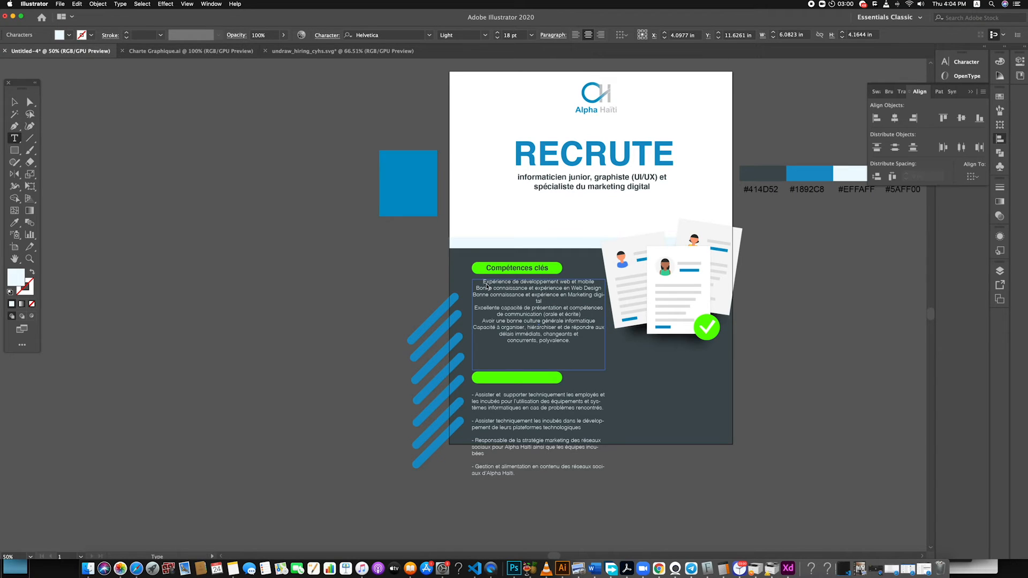
Left-align the whole competences text
key(super)
key(super)
key(super)
key(super+a)
click(576, 35)
Put a dash and a space before each item of the competences list
click(473, 288)
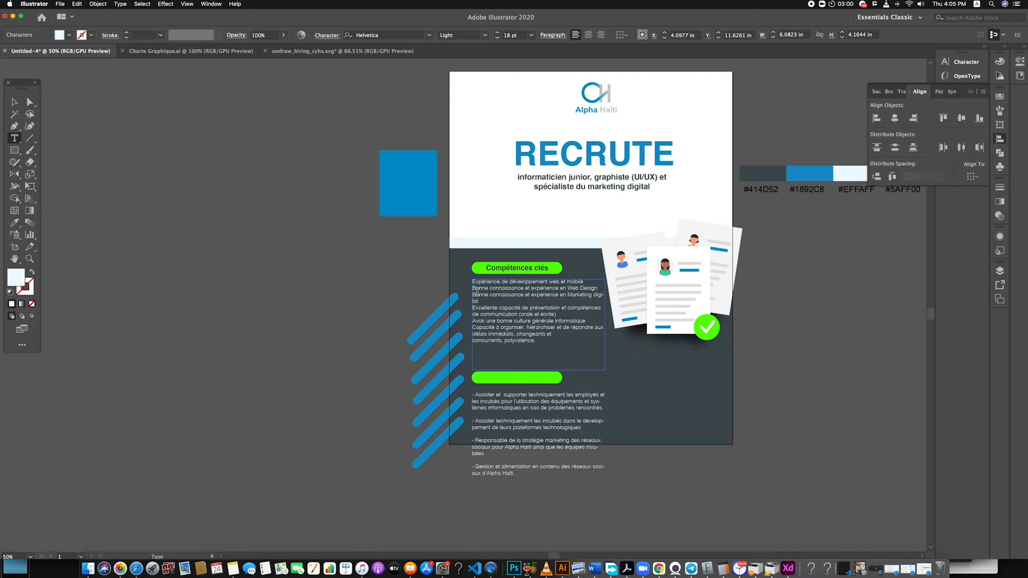
text(- )
text(- )
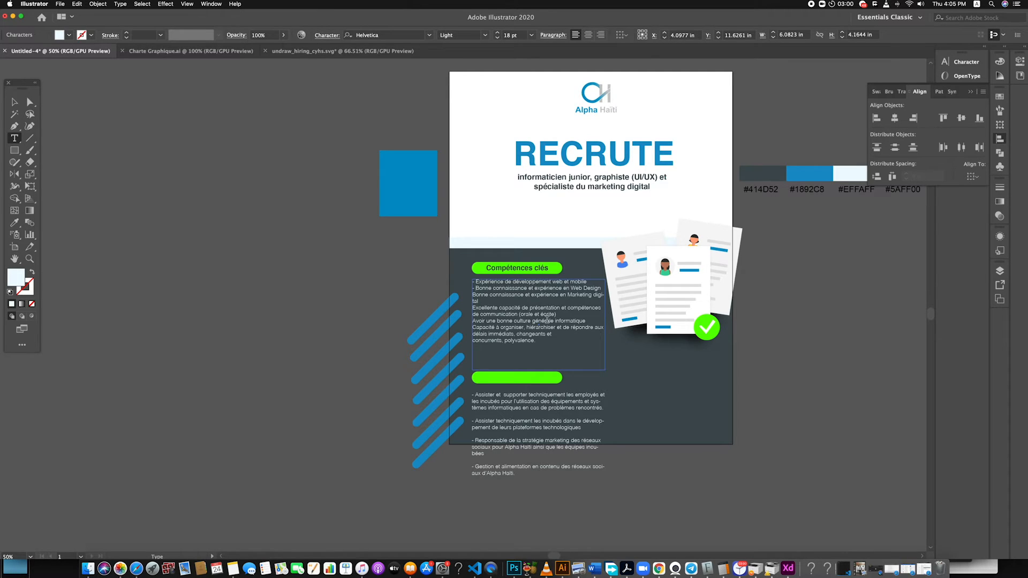
text(- )
text(- )
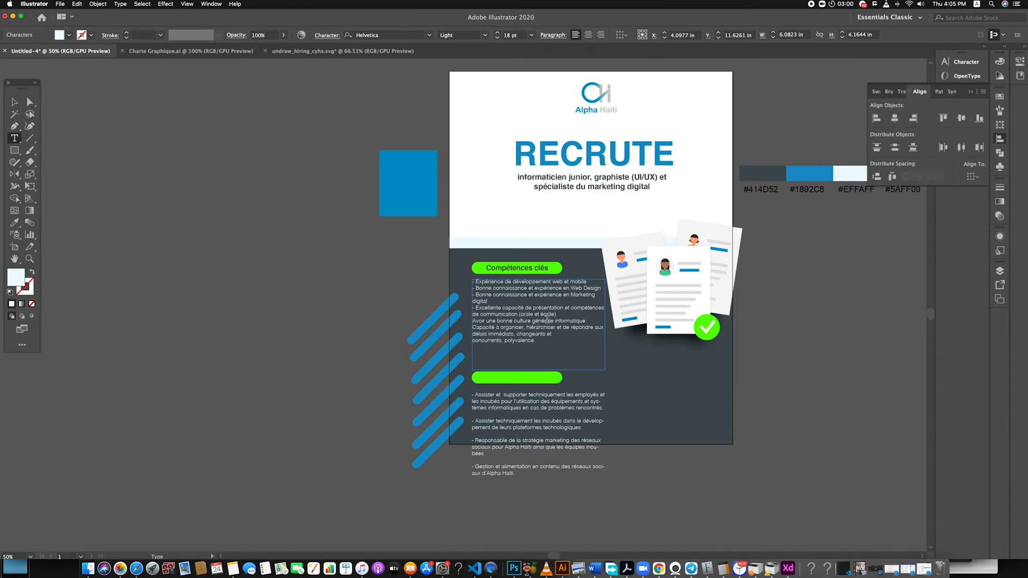
text(- )
text(-)
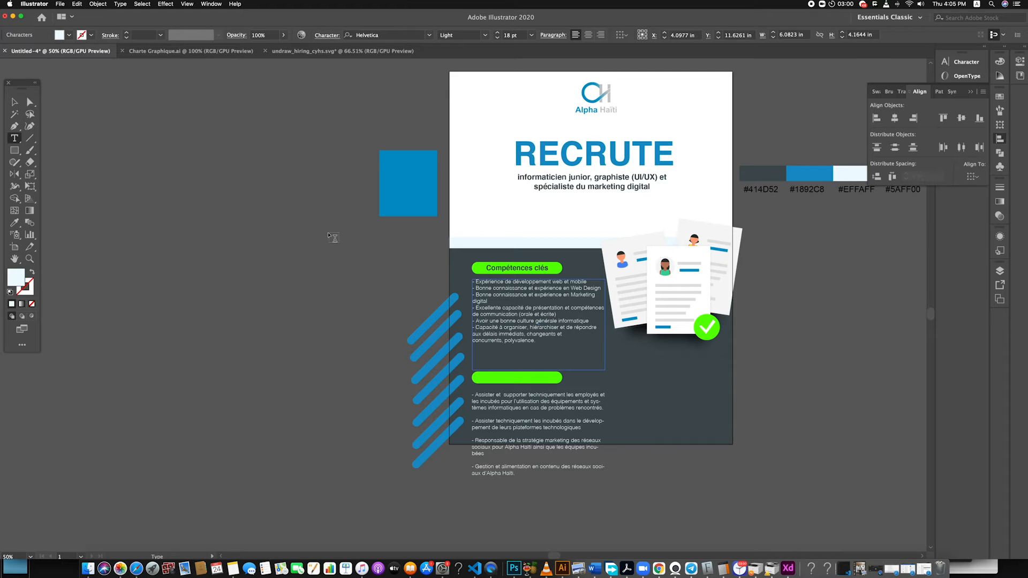
Set the leading of the whole competences text to 24 pt
key(super+a)
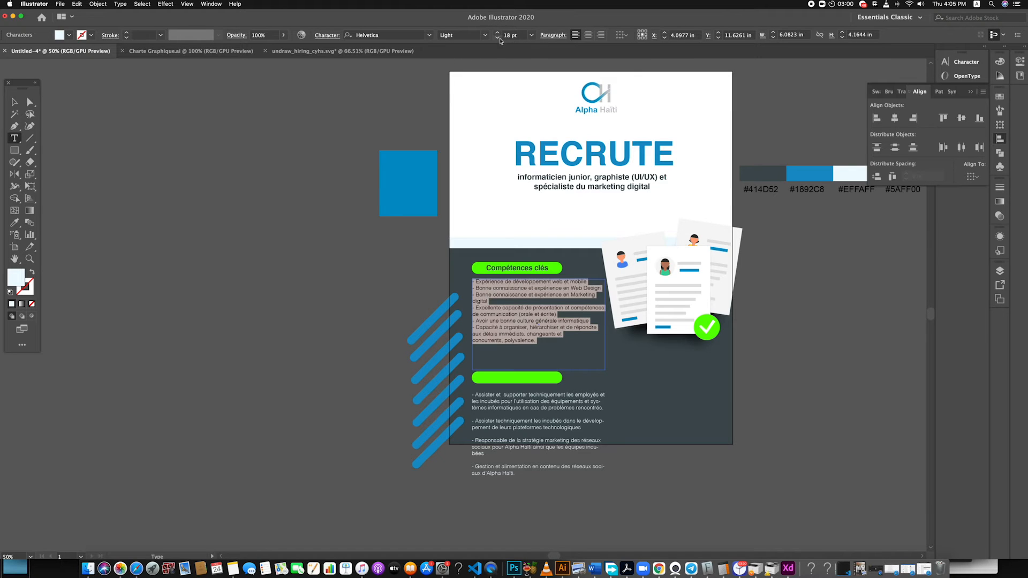
click(553, 35)
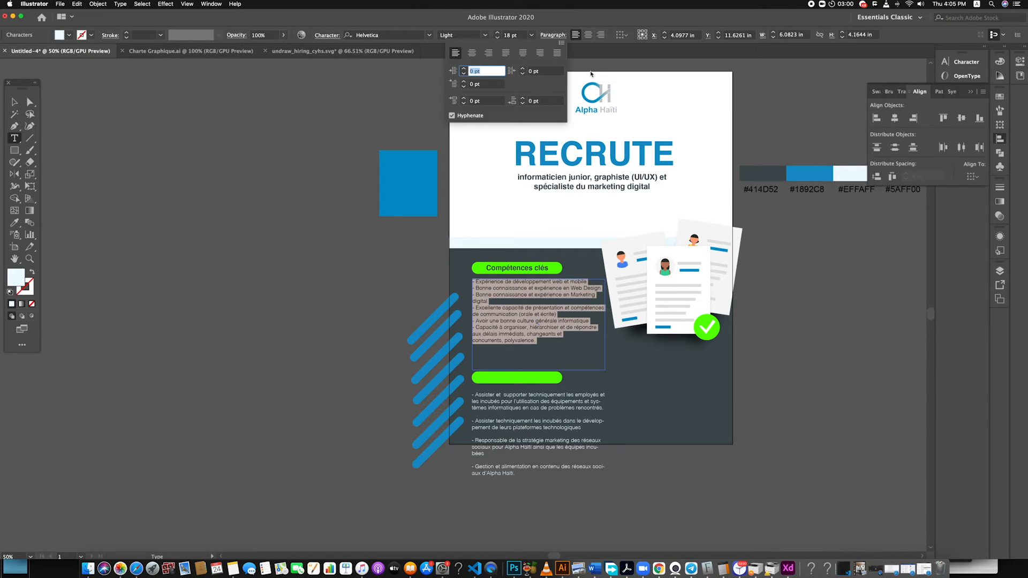
click(464, 69)
click(464, 70)
click(320, 39)
click(327, 36)
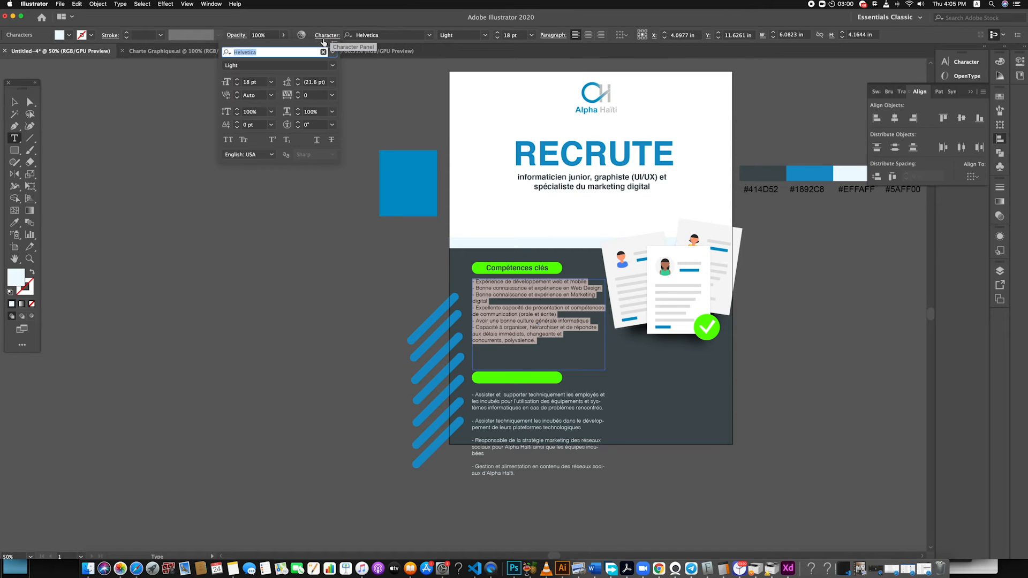
click(299, 80)
click(298, 80)
click(298, 79)
click(298, 86)
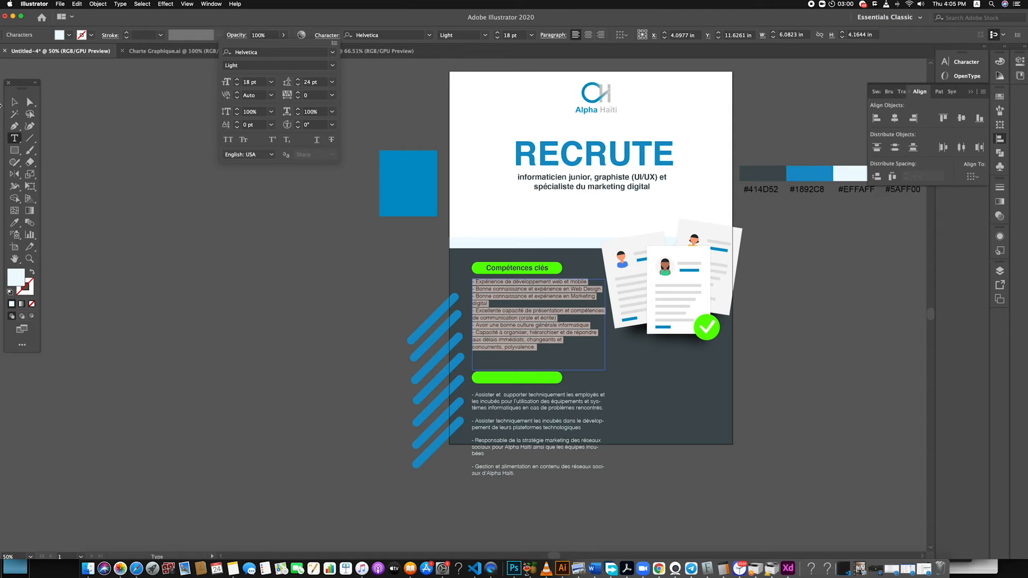
click(15, 101)
Shift the empty lower green pill down and bring the heading text hidden behind it to the front
click(540, 375)
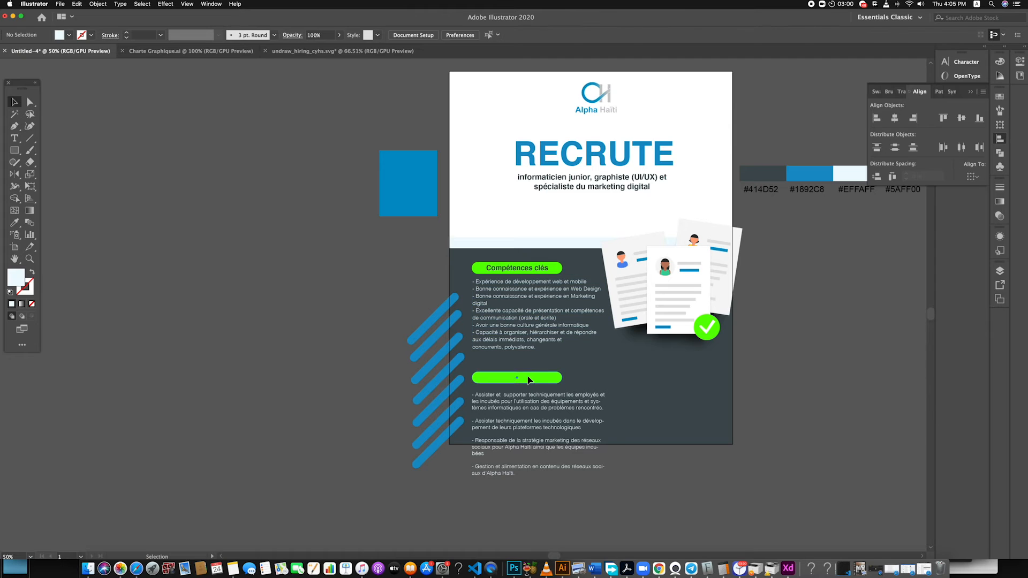
click(528, 379)
click(530, 268)
mouse_move(521, 381)
mouse_down()
mouse_move(530, 417)
mouse_move(526, 349)
mouse_move(530, 380)
mouse_up()
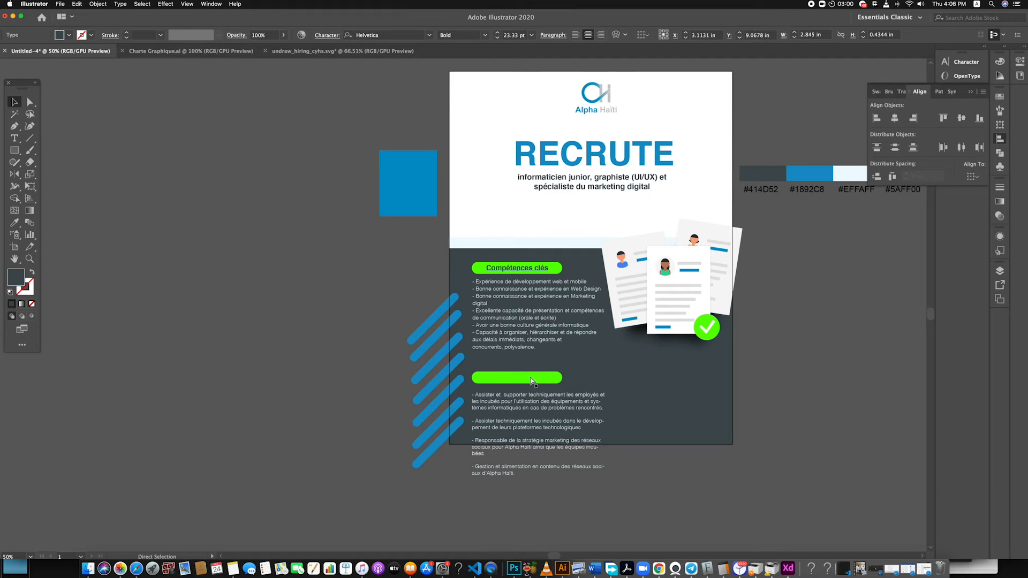
click(532, 379)
drag(534, 390, 533, 392)
click(531, 371)
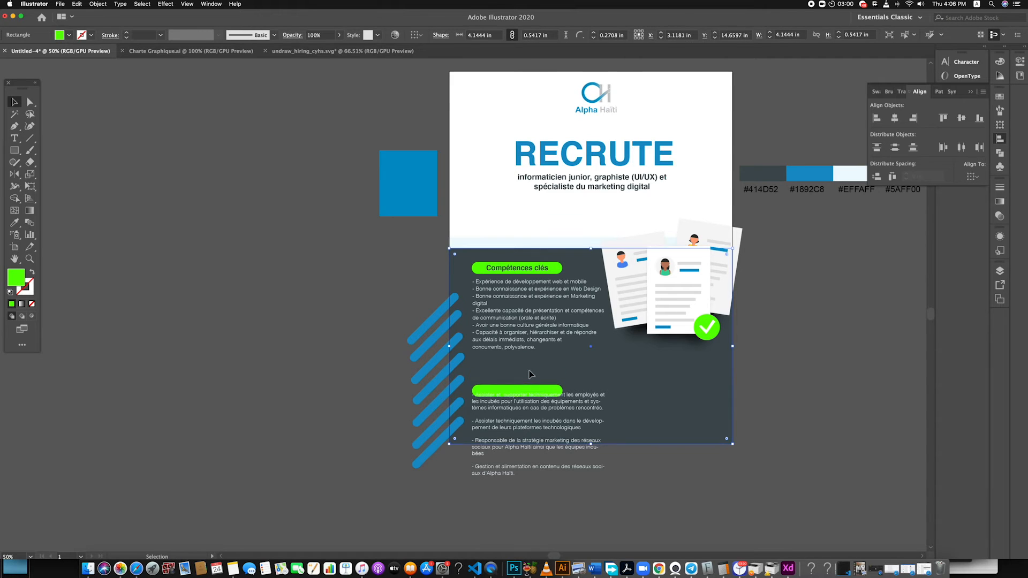
click(529, 379)
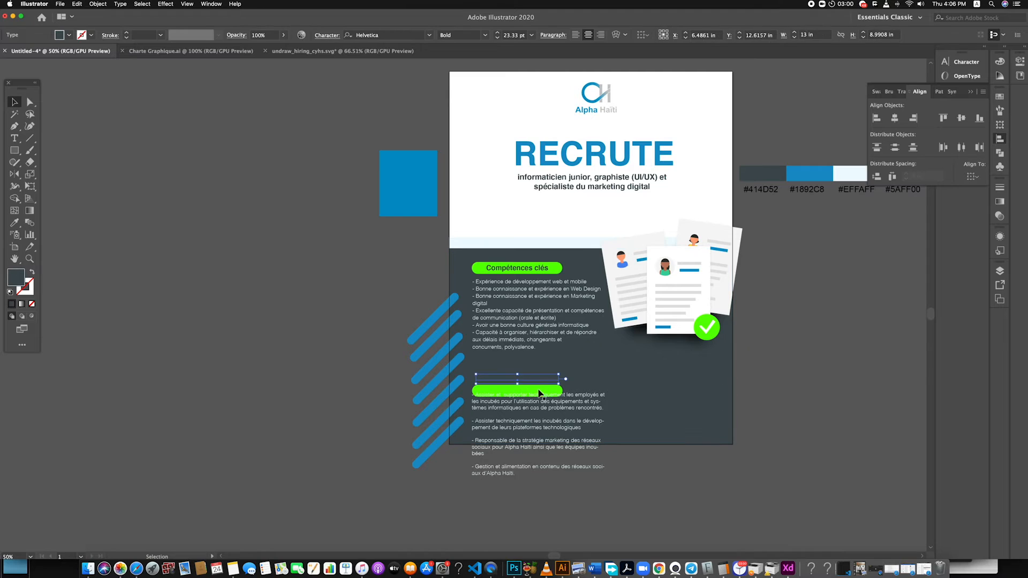
right_click(536, 382)
mouse_move(616, 507)
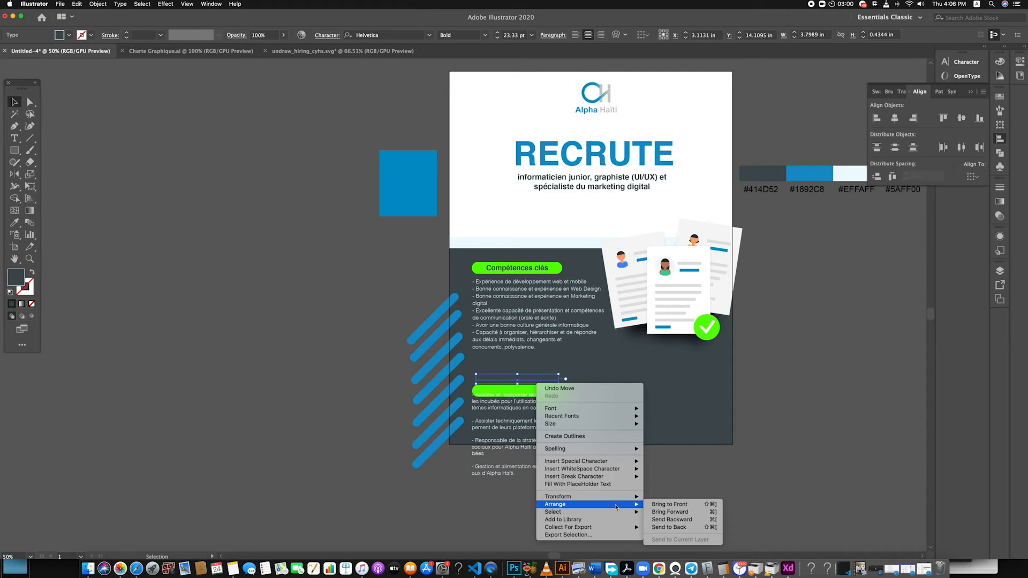
click(669, 504)
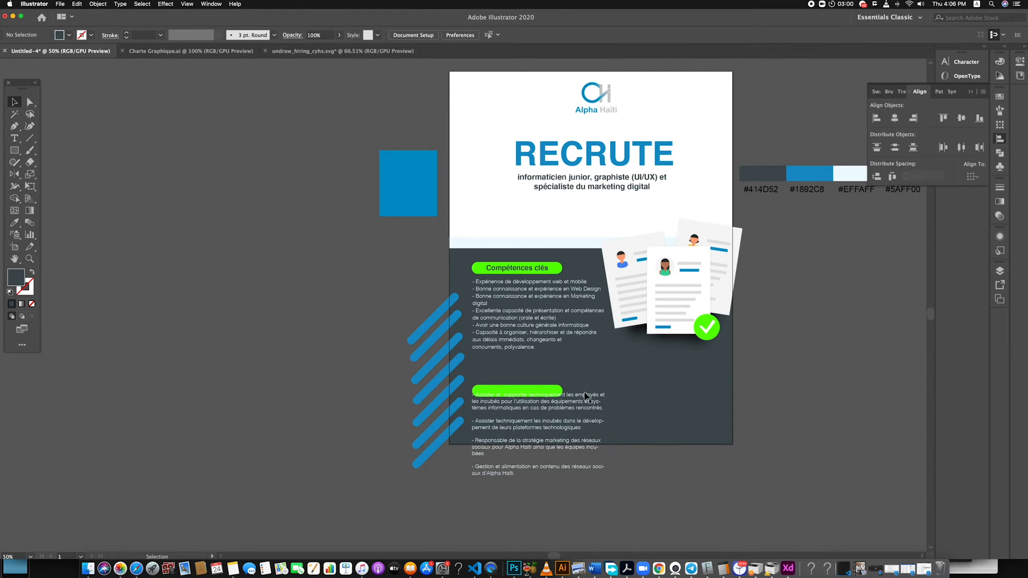
Move the lower green pill back up behind the "Responsabilité et tâches" heading, just below the competences list
scroll(567, 391, up, 1)
click(554, 380)
drag(547, 385, 522, 362)
click(522, 379)
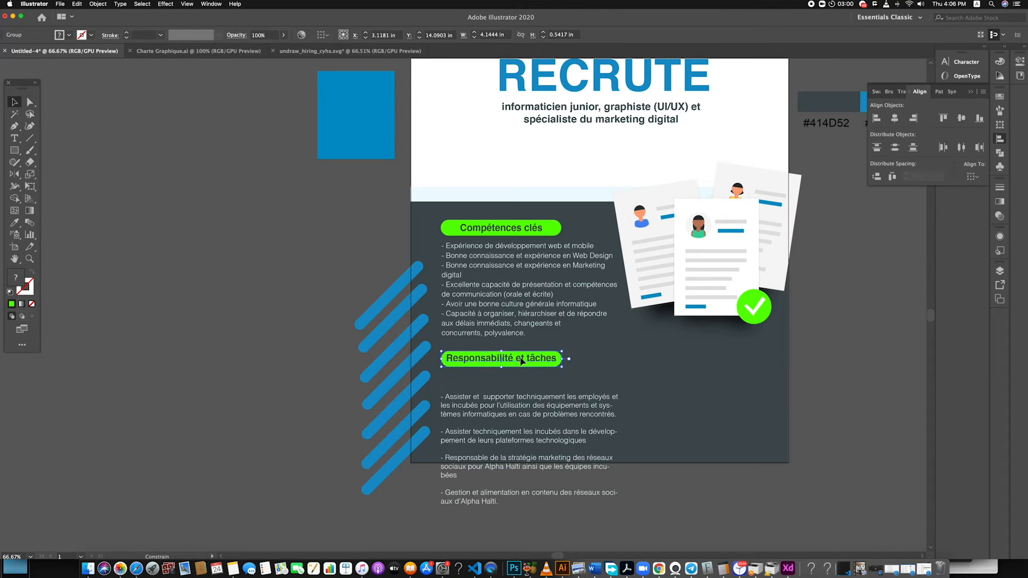
click(642, 510)
Move the responsibilities text up beneath its heading and resize its frame to about 11.28 in wide and 2.83 in high
drag(498, 413, 504, 392)
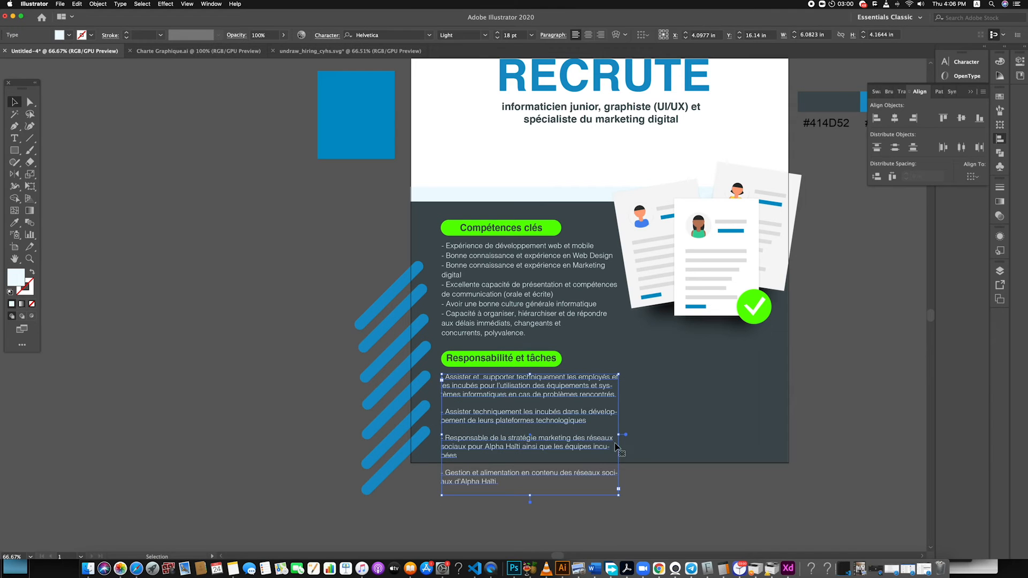
drag(620, 435, 769, 411)
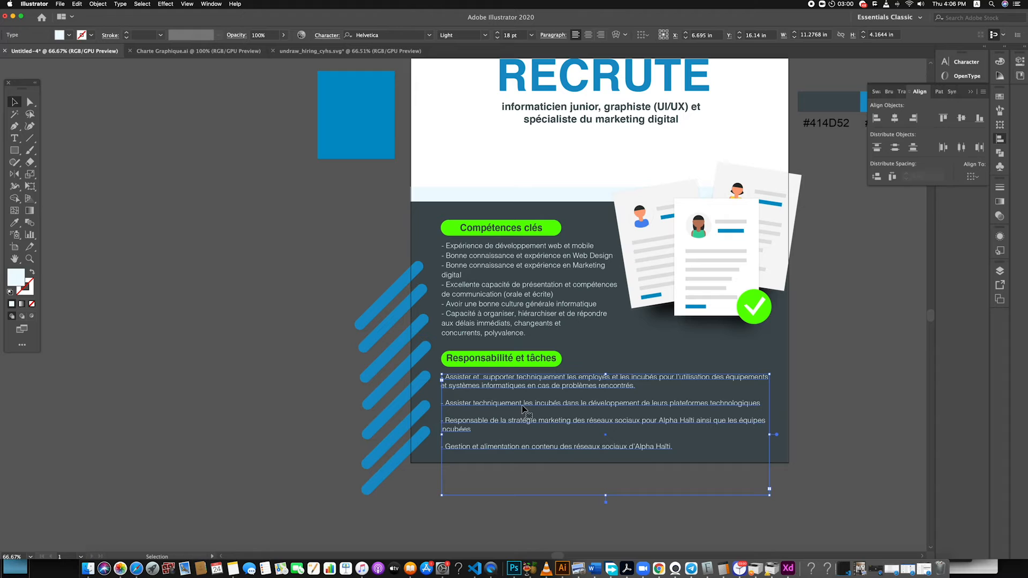
drag(606, 495, 606, 456)
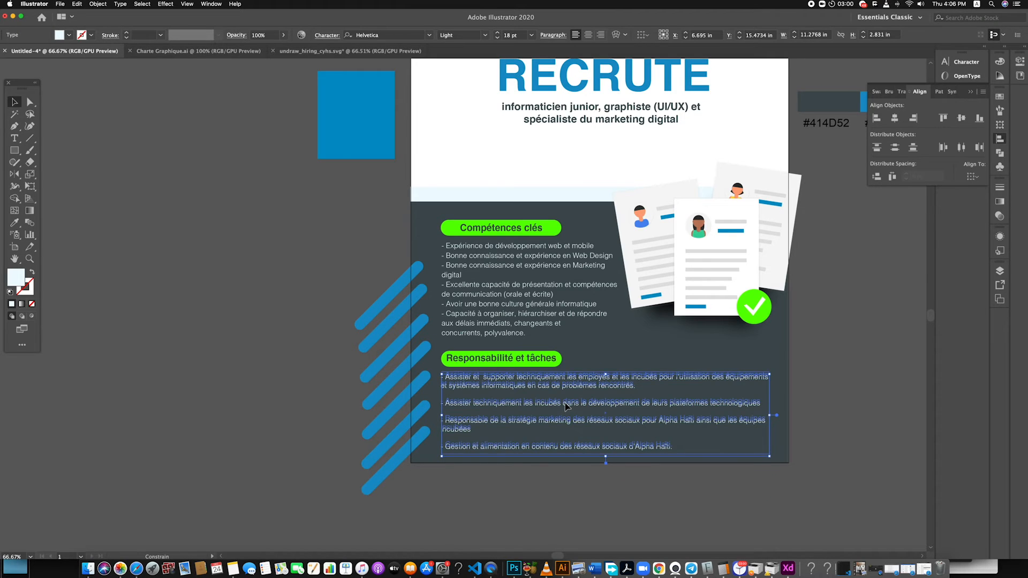
click(599, 478)
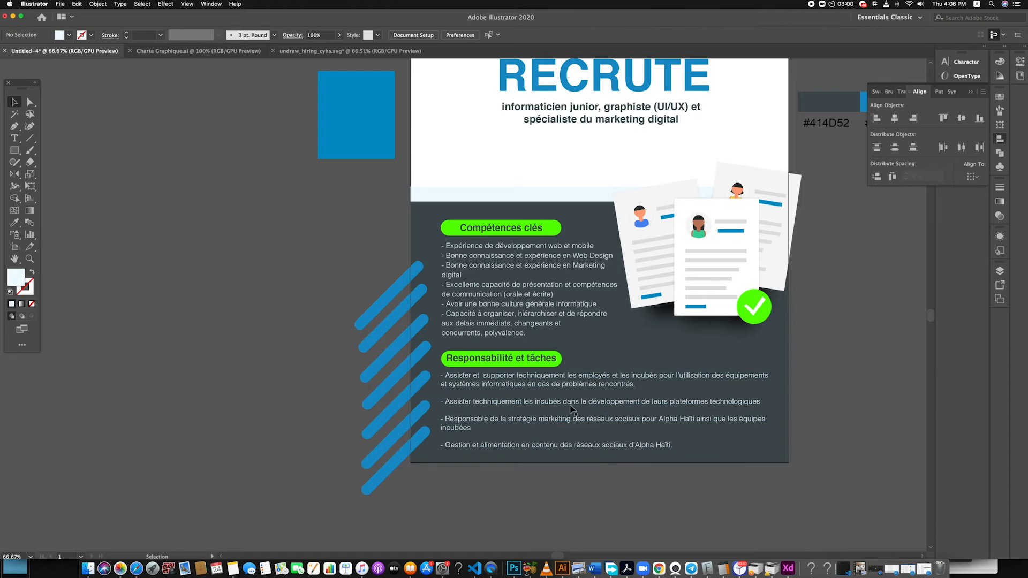
Narrow the responsibilities text frame to about 9.64 in and extend its height to about 4.51 in
click(769, 448)
drag(771, 415, 723, 411)
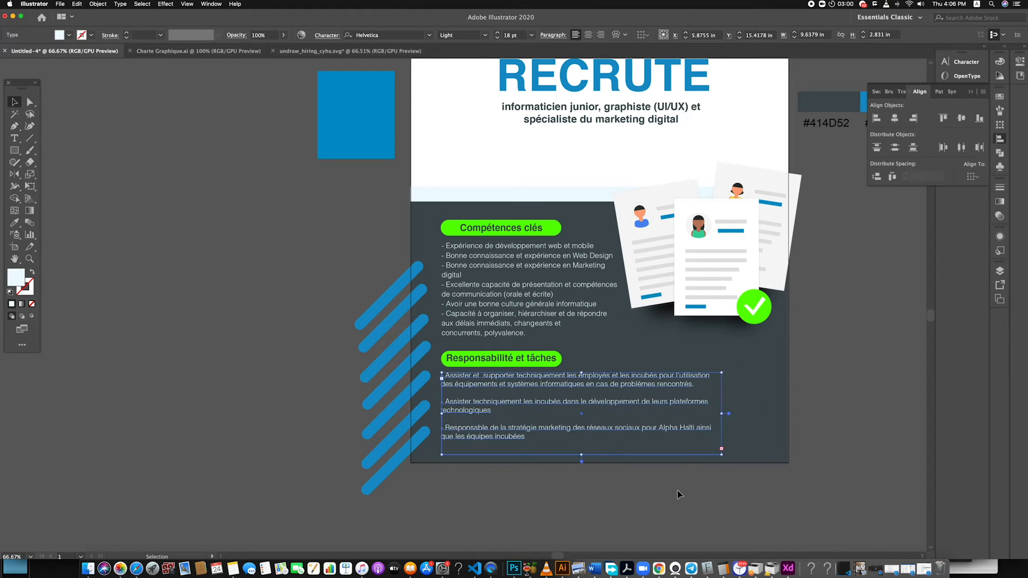
drag(581, 454, 581, 503)
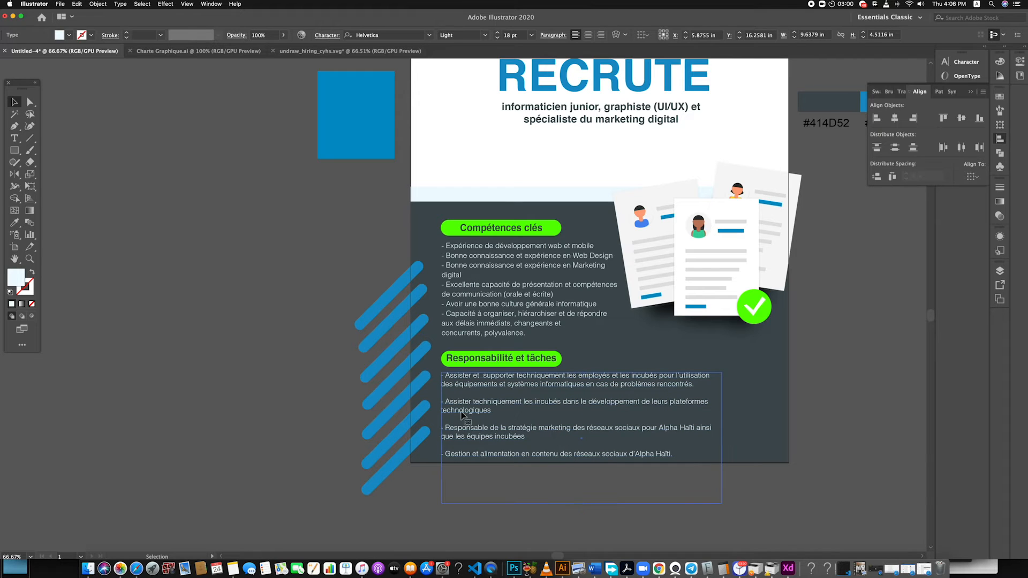
Remove the blank lines between the items of the responsibilities list
double_click(445, 427)
key(BackSpace)
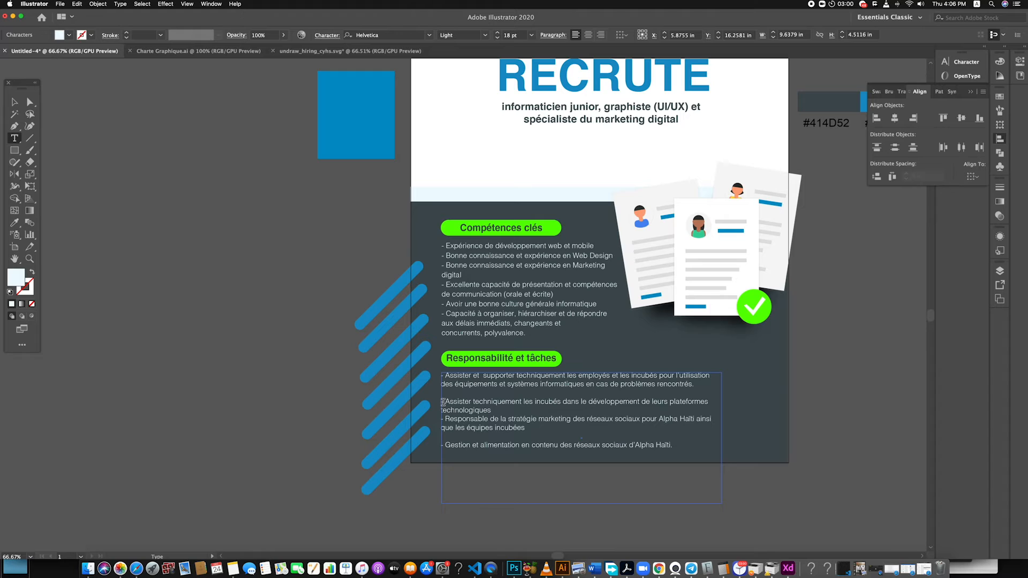
key(BackSpace)
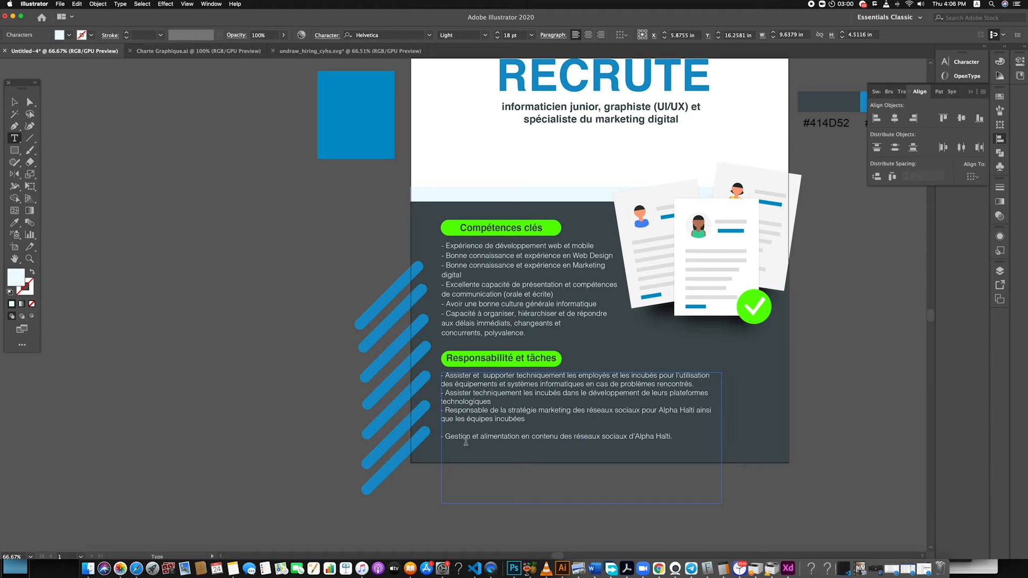
key(Down)
click(443, 439)
key(BackSpace)
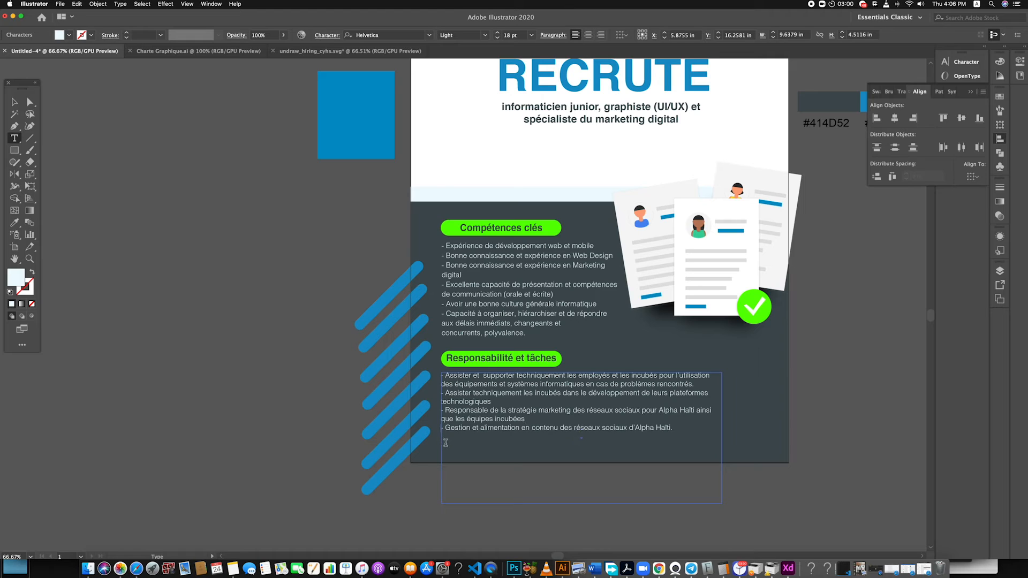
Increase the leading of the entire responsibilities list slightly to space out its lines
key(super+a)
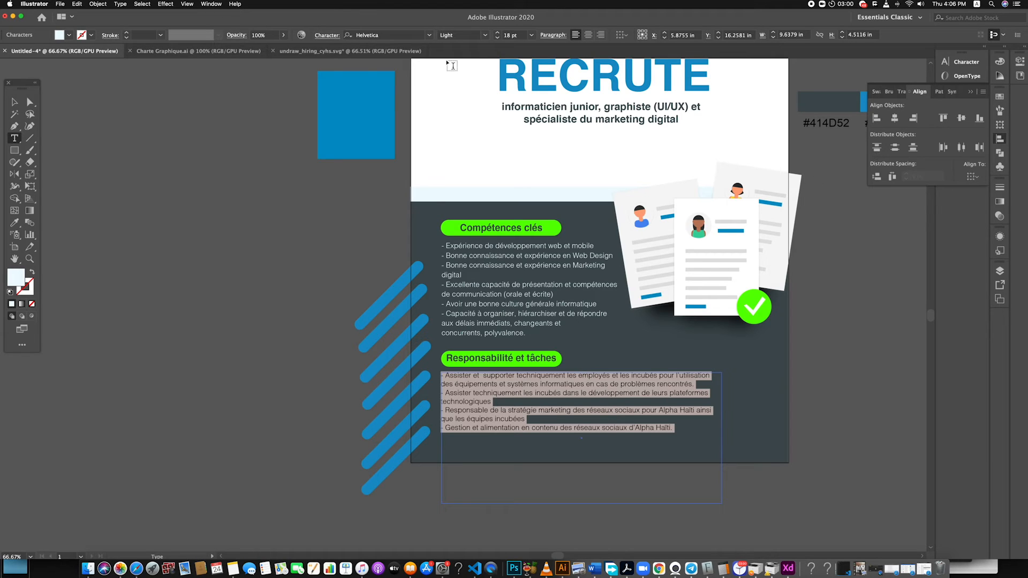
click(327, 35)
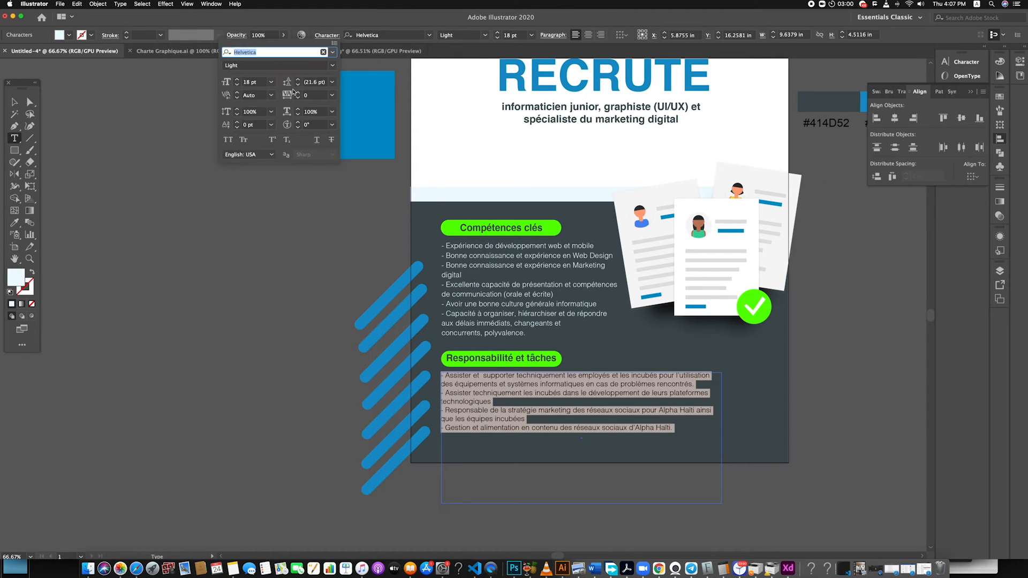
click(299, 80)
click(299, 80)
click(299, 80)
click(299, 81)
click(14, 102)
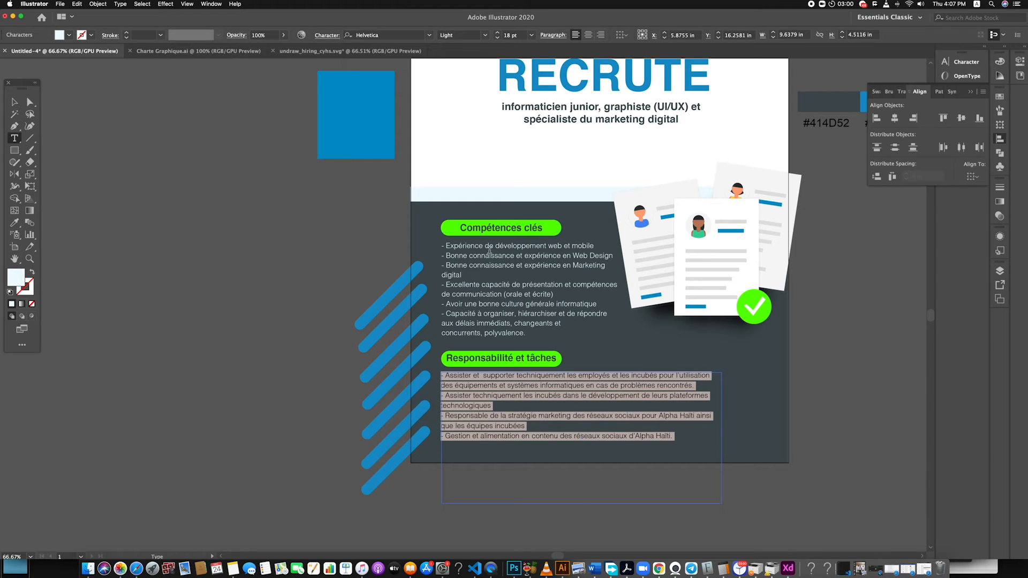
Shorten the responsibilities text frame to fit within the dark panel and narrow it slightly so the lines wrap earlier
click(14, 102)
drag(582, 504, 582, 444)
click(597, 501)
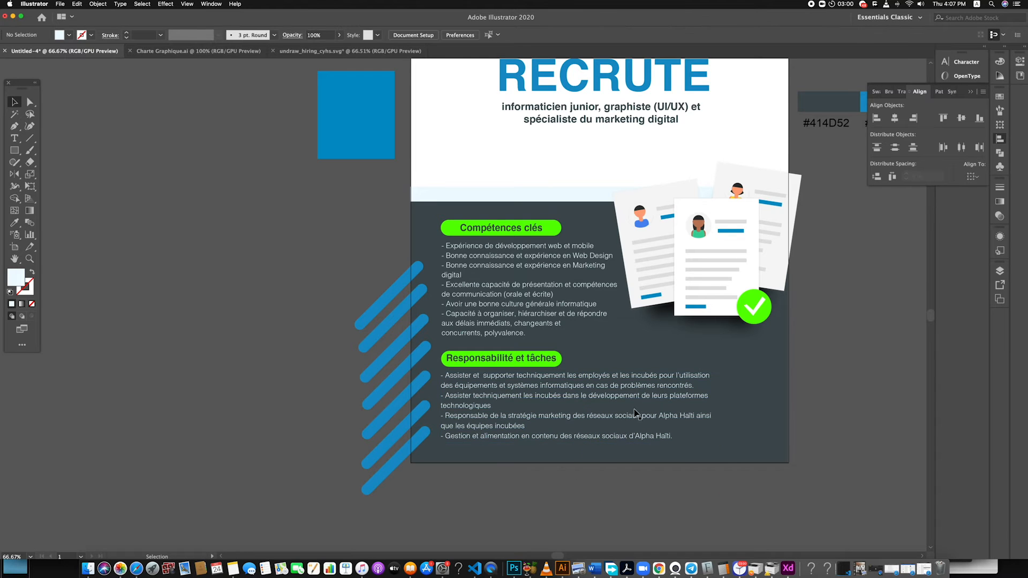
click(637, 415)
mouse_move(723, 408)
mouse_down()
mouse_move(740, 410)
mouse_move(696, 409)
mouse_move(705, 408)
mouse_up()
drag(573, 450, 574, 463)
click(593, 491)
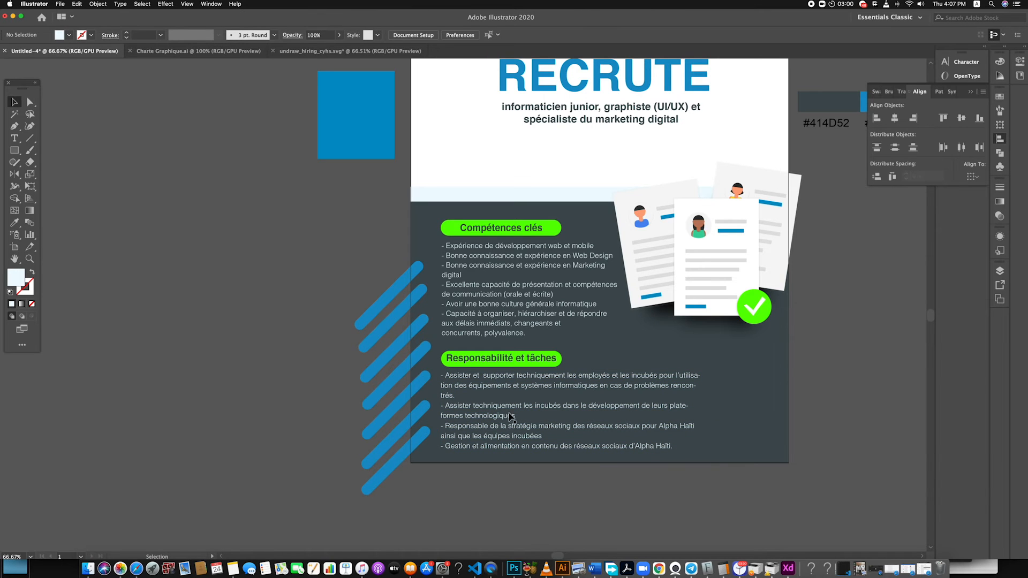
Enlarge the RECRUTE headline and its job-title subtitle together slightly in the poster's white area
scroll(573, 477, down, 3)
scroll(584, 423, up, 2)
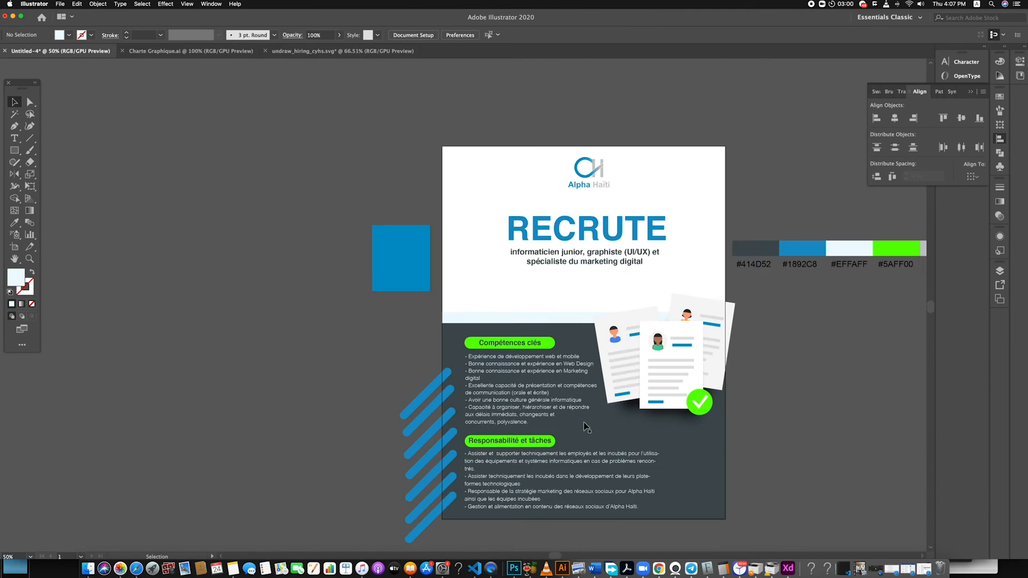
mouse_move(493, 213)
mouse_down()
mouse_move(577, 258)
mouse_move(668, 261)
mouse_up()
drag(505, 265, 502, 266)
click(578, 285)
click(642, 264)
drag(671, 259, 670, 259)
Try to centre the Alpha Haïti logo horizontally relative to the artboard
drag(531, 149, 626, 189)
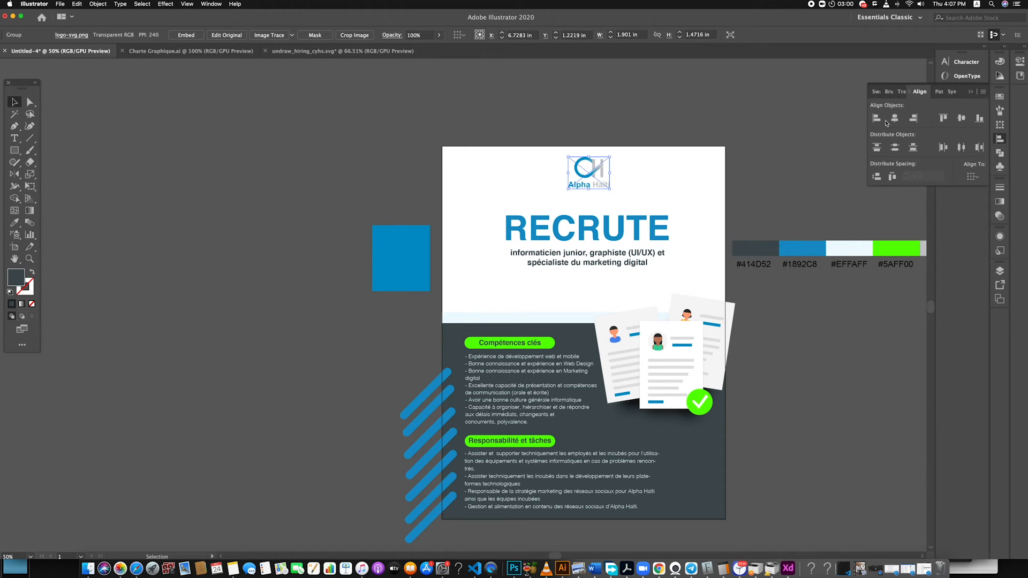
click(971, 176)
click(941, 211)
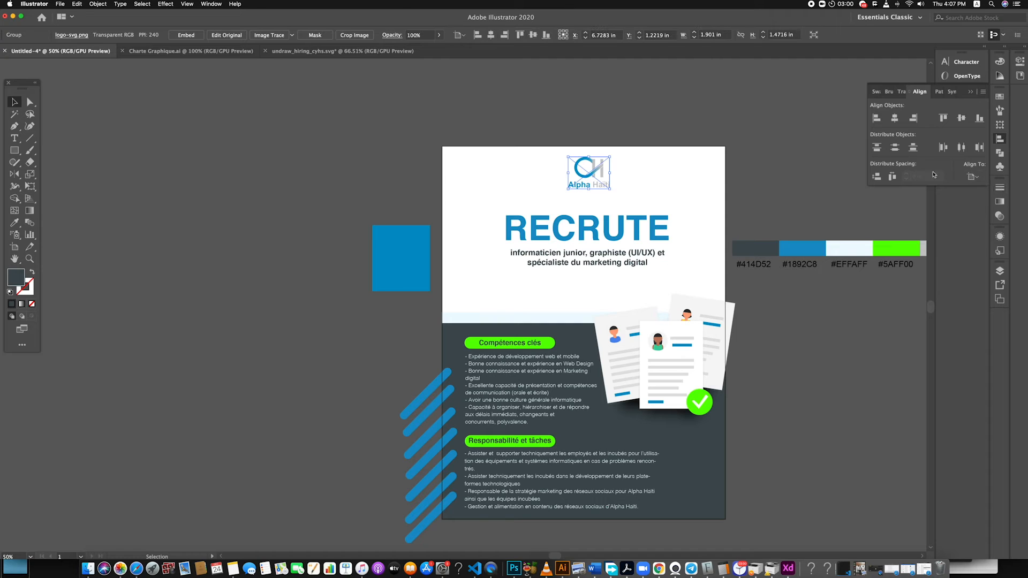
click(894, 118)
click(894, 118)
click(894, 118)
click(615, 154)
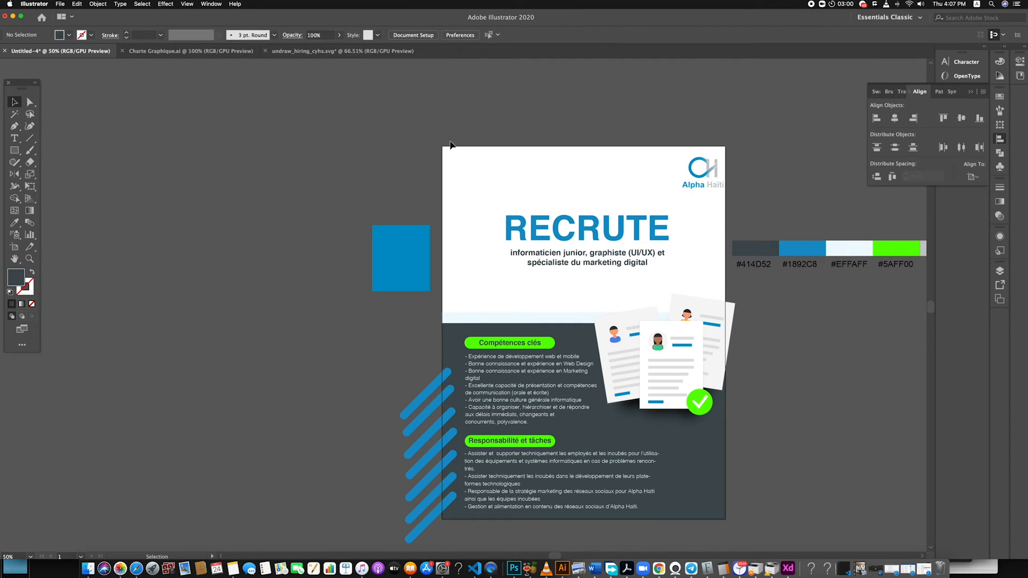
Check the artboard bounds and try again to centre the logo on the artboard both horizontally and vertically
key(shift+o)
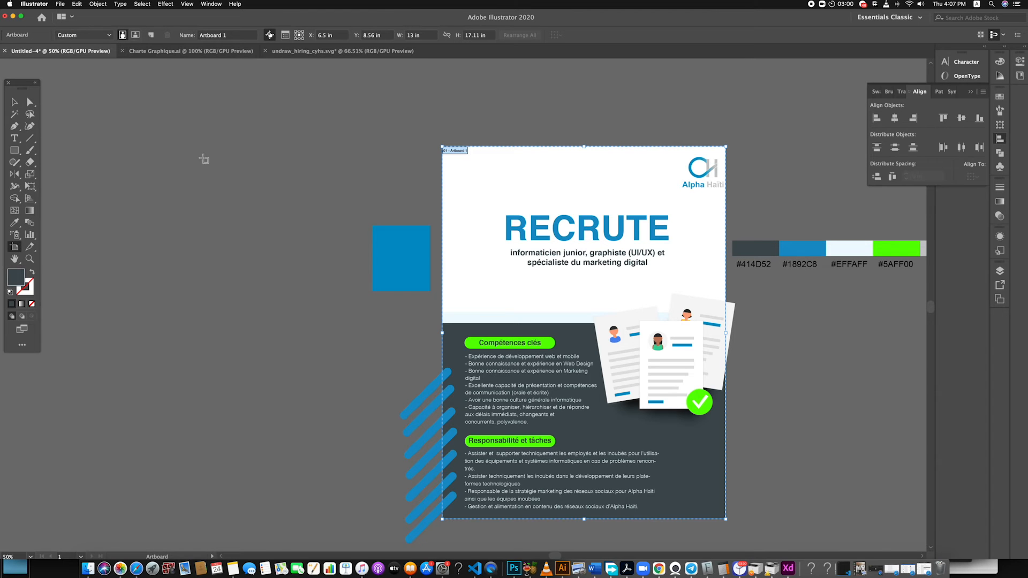
click(15, 102)
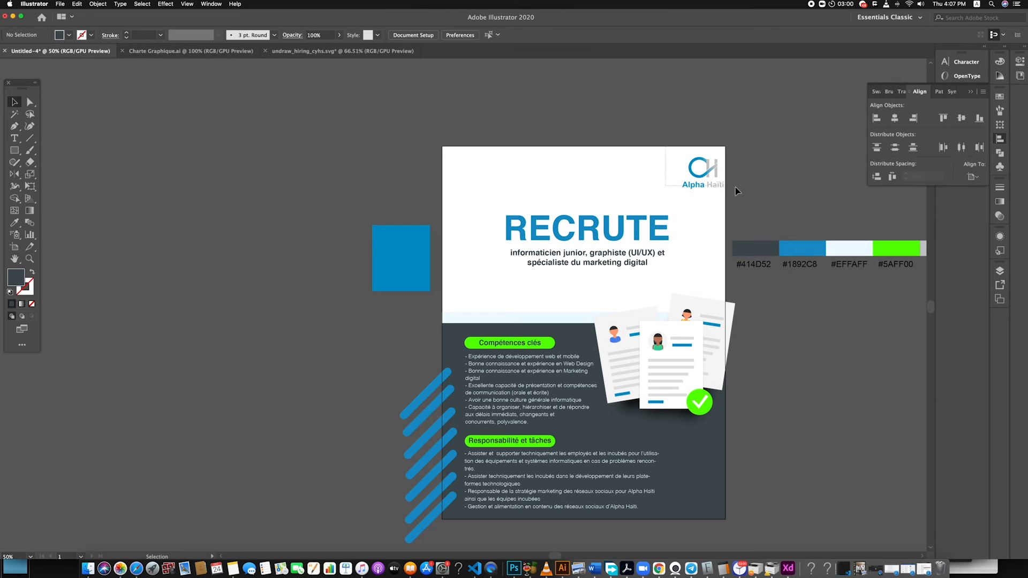
drag(735, 188, 736, 188)
click(973, 177)
click(955, 210)
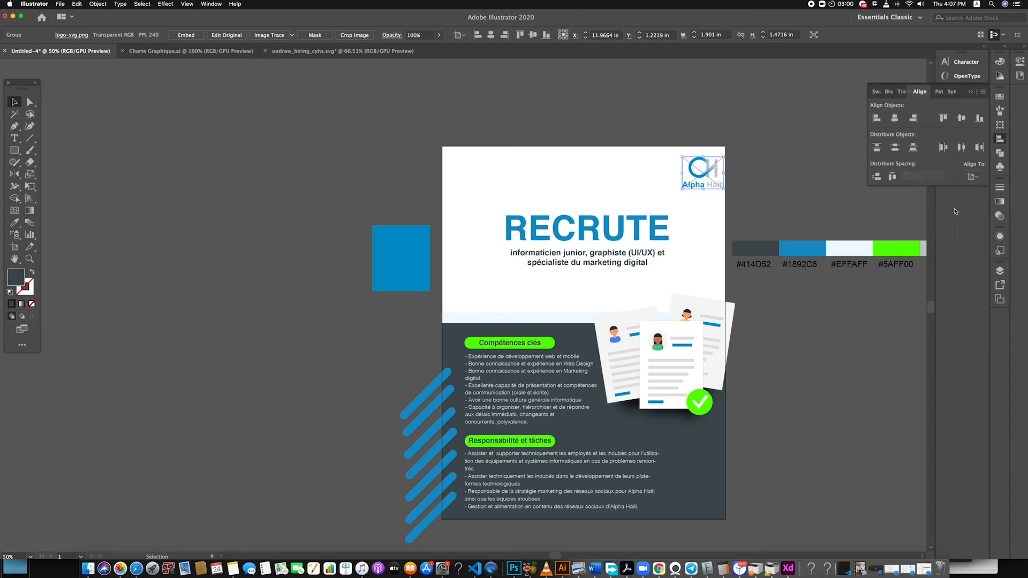
click(894, 118)
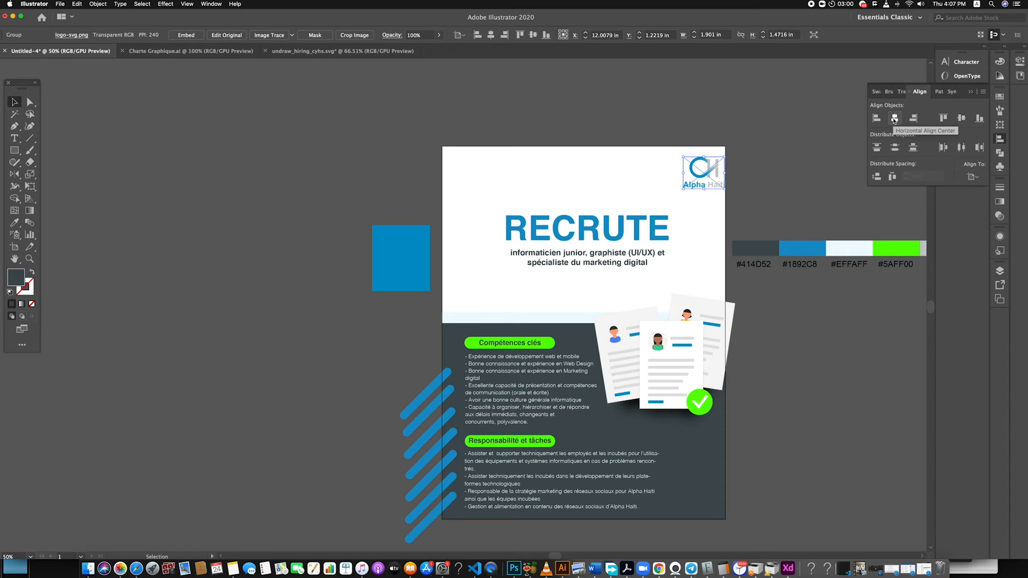
click(962, 117)
click(894, 118)
key(Up)
key(Up)
key(Up)
key(Up)
key(Up)
key(Up)
key(Up)
key(Up)
key(Up)
key(Up)
key(Up)
key(Up)
key(Up)
key(Up)
key(Up)
key(Up)
key(Up)
key(Up)
key(Up)
key(Up)
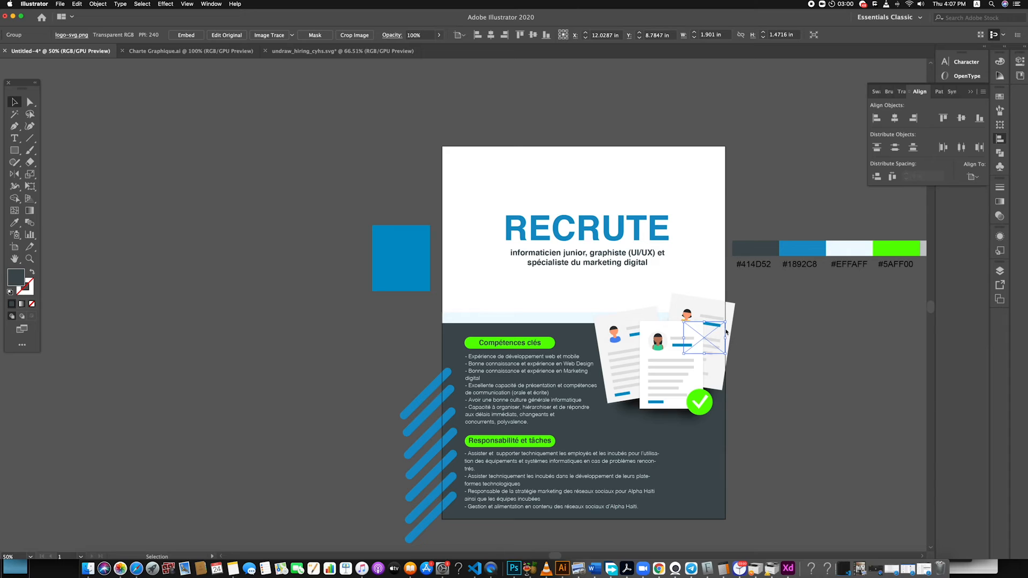
key(Up)
key(Up)
key(Up)
key(Up)
key(Up)
key(Up)
key(Up)
key(Up)
key(Up)
key(Up)
key(Up)
key(Up)
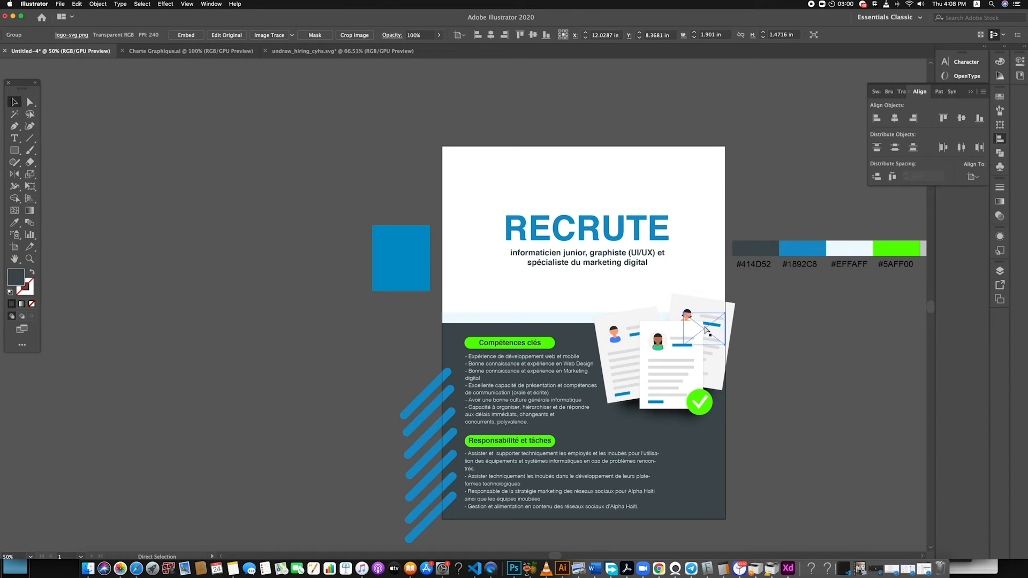
key(Down)
key(Down)
key(Down)
key(Down)
key(Down)
key(Down)
key(Down)
key(Down)
key(Down)
key(Down)
key(Down)
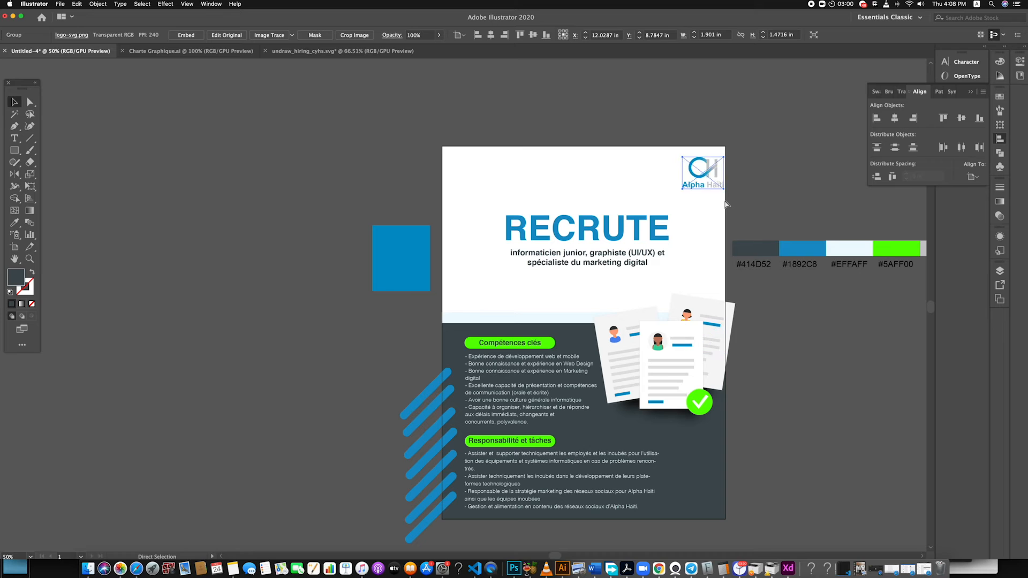
Move the logo back above the RECRUTE headline, near the middle of the poster's width
drag(701, 172, 586, 172)
click(695, 172)
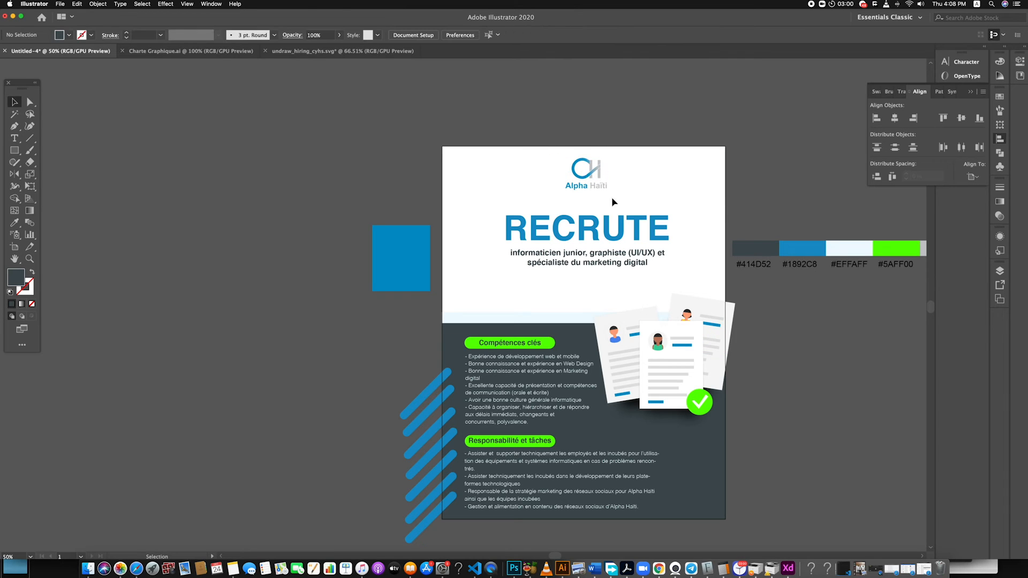
Draw a dark rectangle about 1 in wide and 1.39 in high beside the logo and centre it horizontally on the artboard
click(14, 151)
drag(502, 160, 524, 191)
key(v)
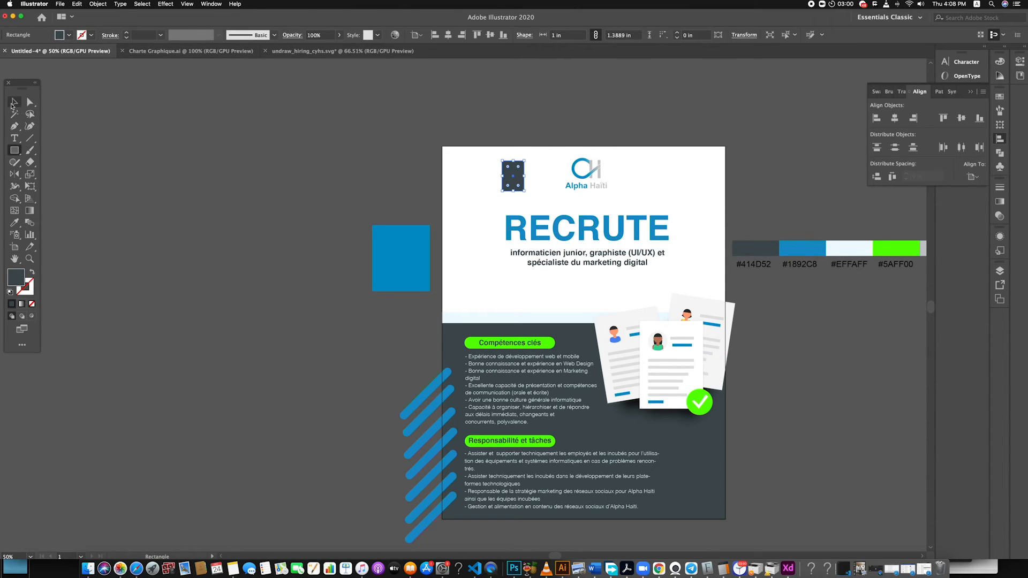
click(894, 117)
Move the logo sideways to the right of the centred dark rectangle, clear of it
click(608, 174)
drag(608, 174, 666, 174)
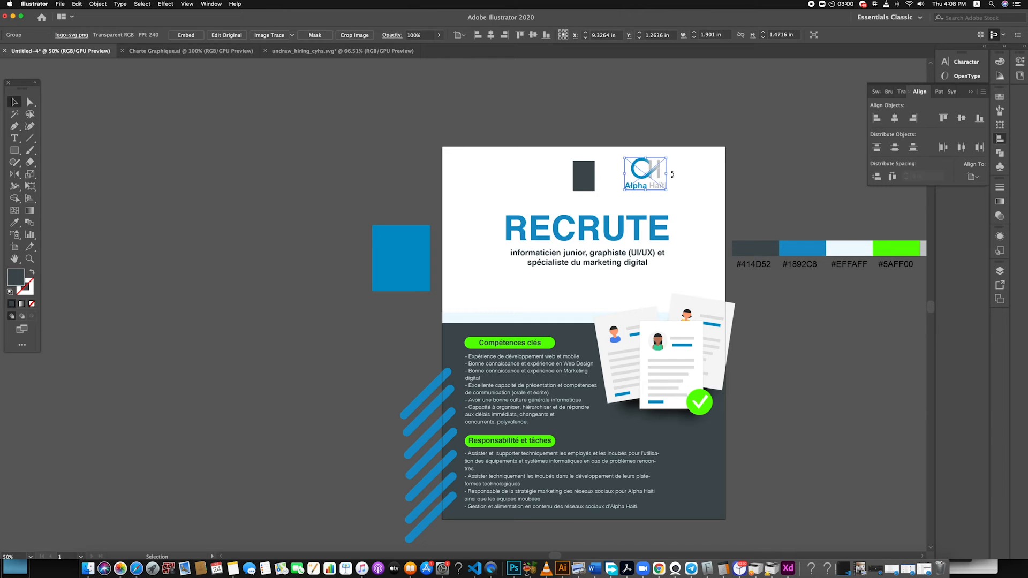
Replace the logo with the primary SVG logo, placed about 2.89 in wide above the RECRUTE headline
key(Delete)
click(60, 4)
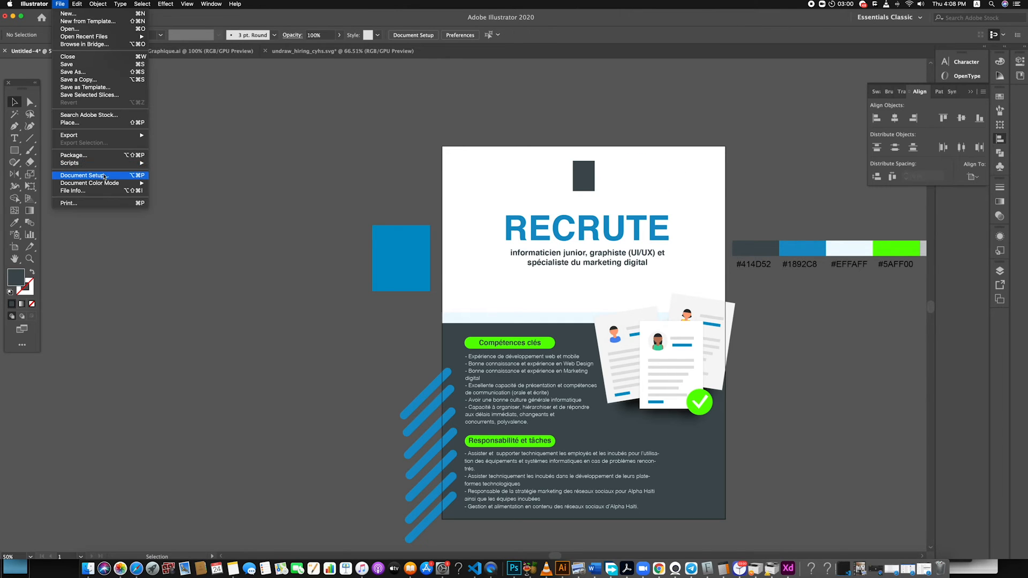
click(78, 114)
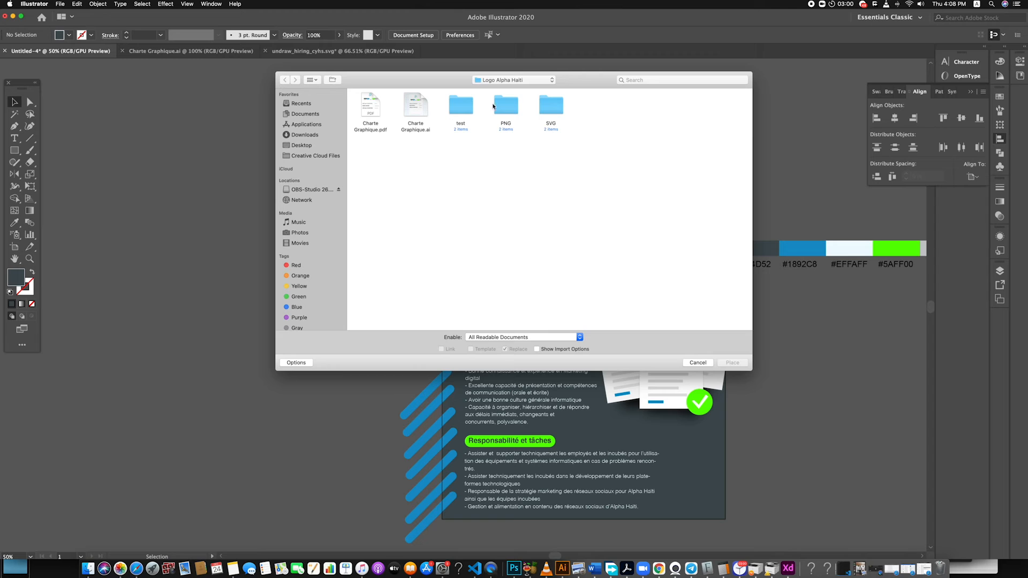
double_click(551, 105)
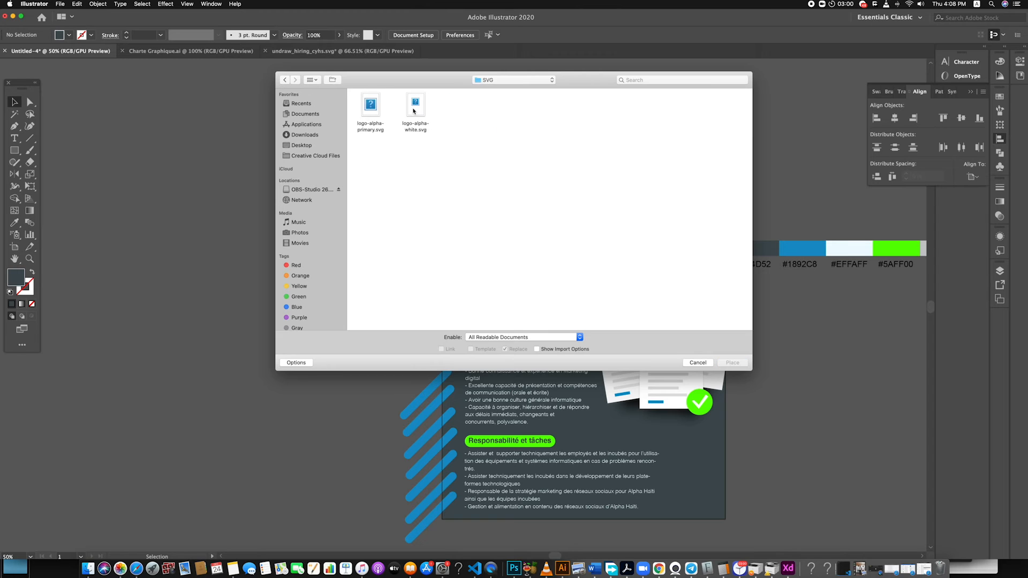
double_click(367, 105)
drag(543, 152, 607, 201)
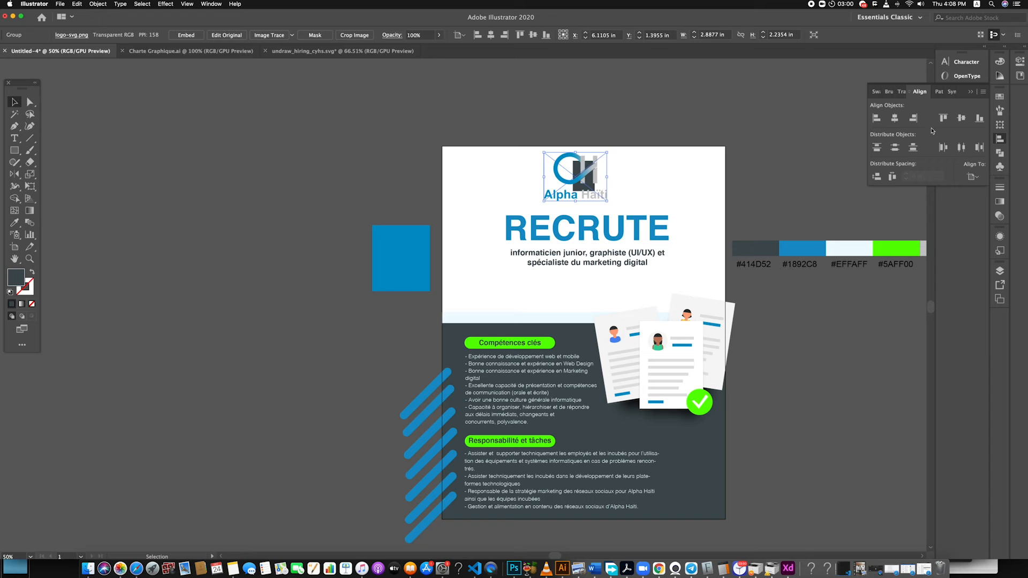
Try to centre the newly placed logo horizontally on the artboard and remove it from the poster
click(894, 118)
drag(703, 163, 610, 147)
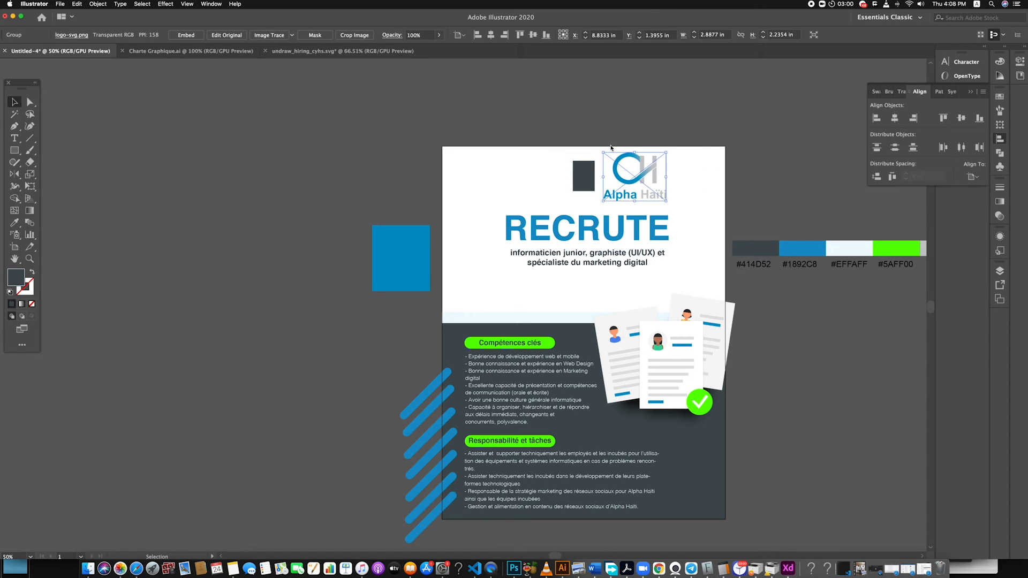
key(Delete)
Copy the Alpha Haïti logo from Charte Graphique.ai into the poster above RECRUTE and centre it horizontally on the artboard
click(190, 51)
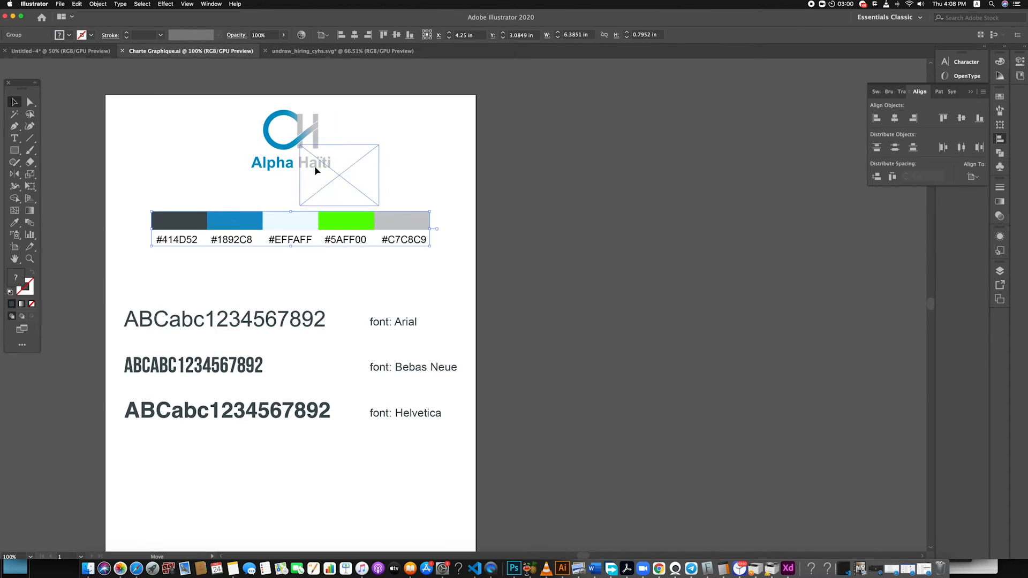
drag(316, 167, 327, 174)
key(super+z)
drag(299, 136, 612, 184)
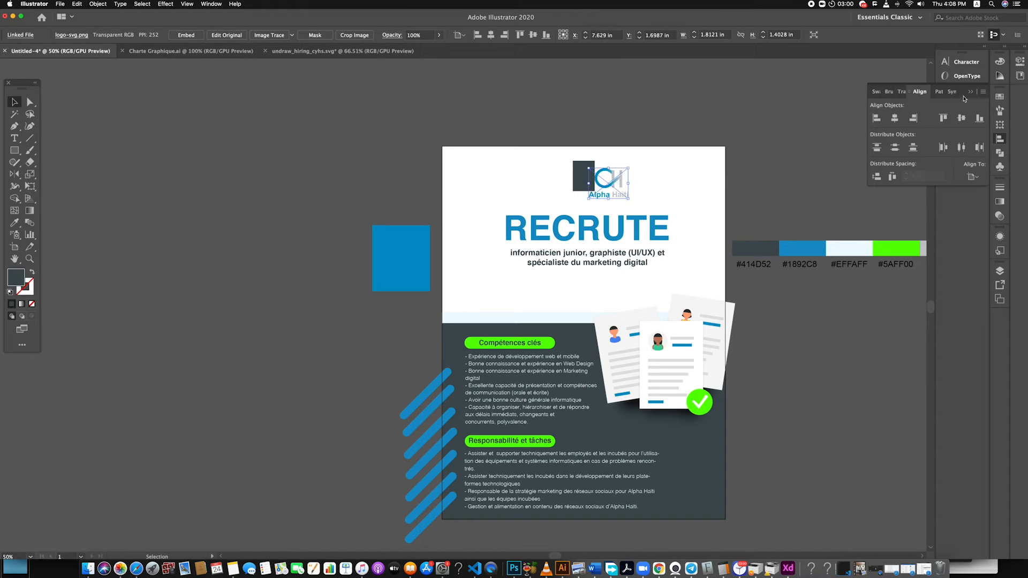
click(895, 118)
Delete the dark guide rectangle and move the centred logo slightly up, farther from the RECRUTE headline
click(592, 165)
key(Delete)
click(592, 179)
drag(605, 166, 603, 188)
click(629, 178)
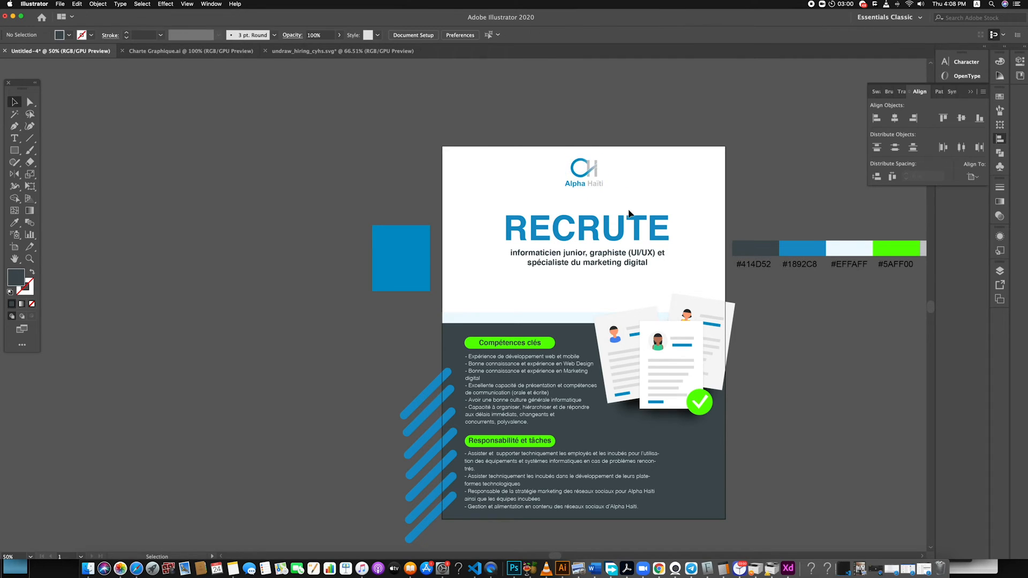
Enlarge the RECRUTE headline and its two-line subtitle together slightly
drag(486, 219, 672, 271)
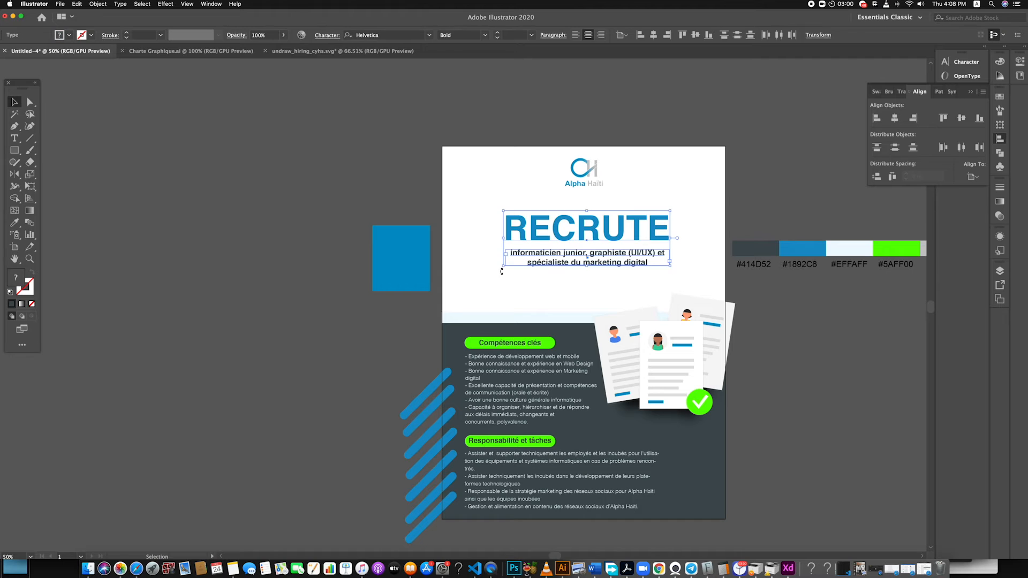
drag(504, 267, 499, 268)
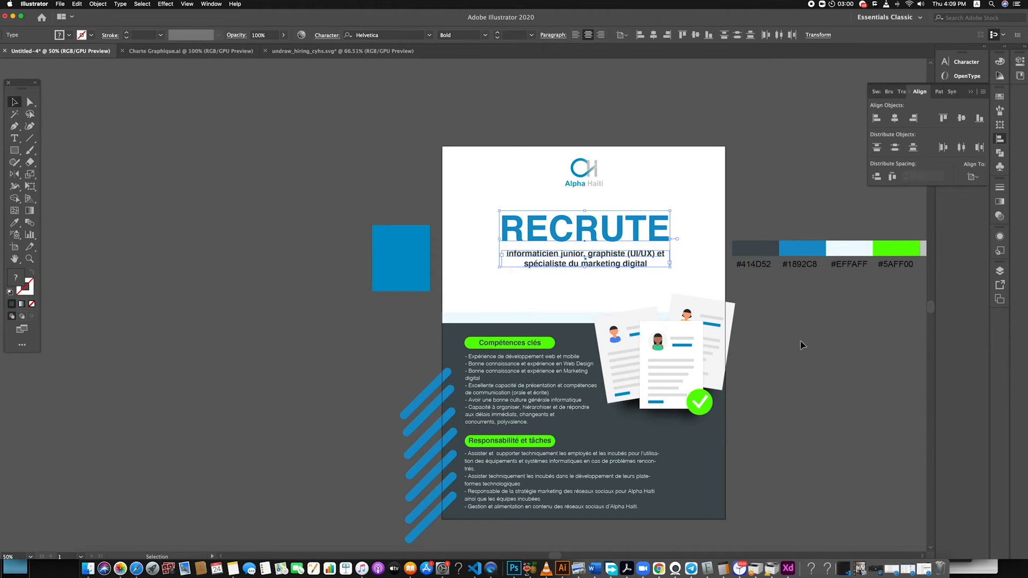
click(800, 341)
scroll(715, 377, down, 1)
scroll(716, 365, up, 2)
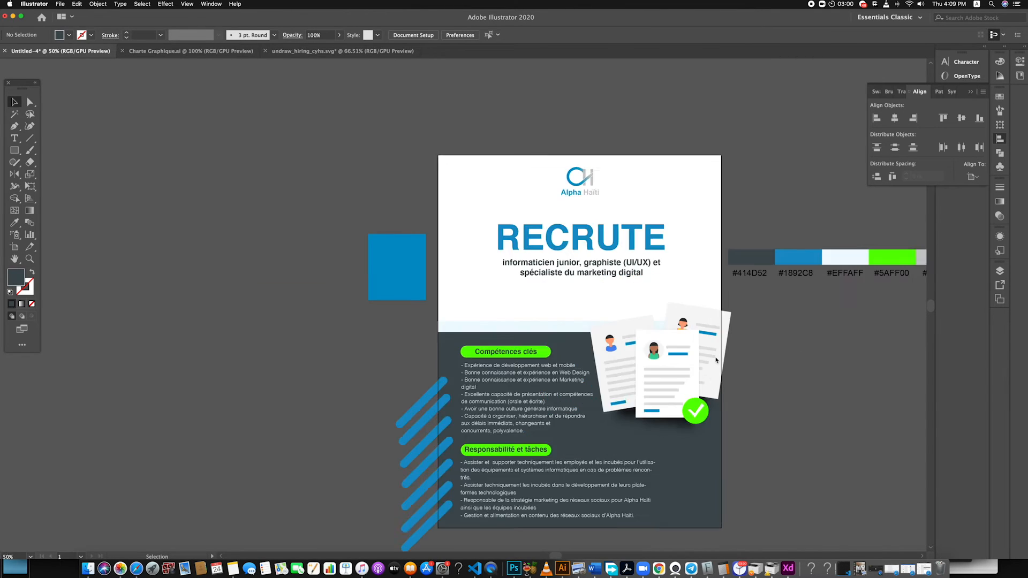
scroll(716, 360, down, 1)
Scale the blue diagonal bars down to about 0.35 in by 3.03 in each and shift the group slightly down
click(427, 544)
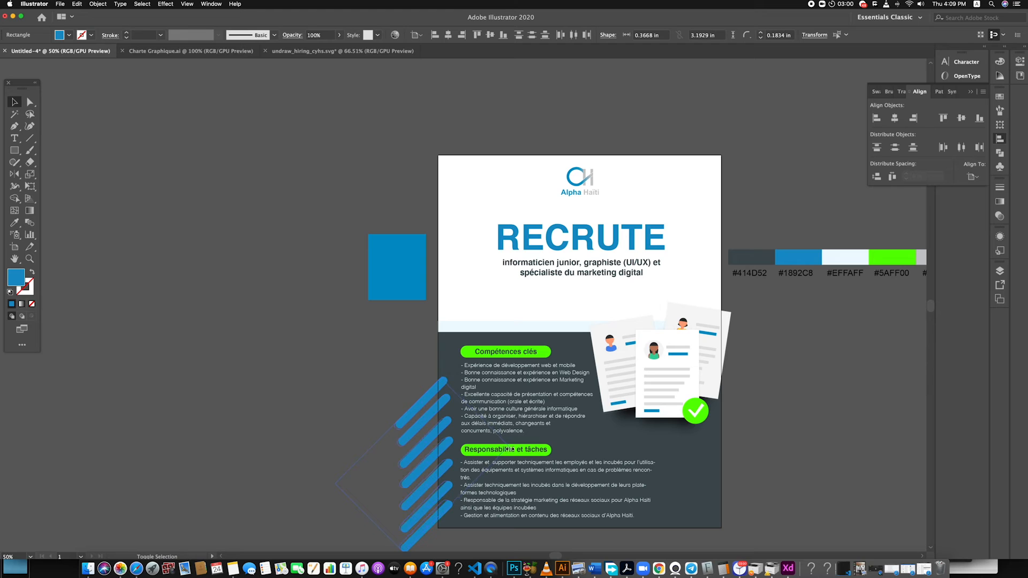
drag(510, 449, 507, 448)
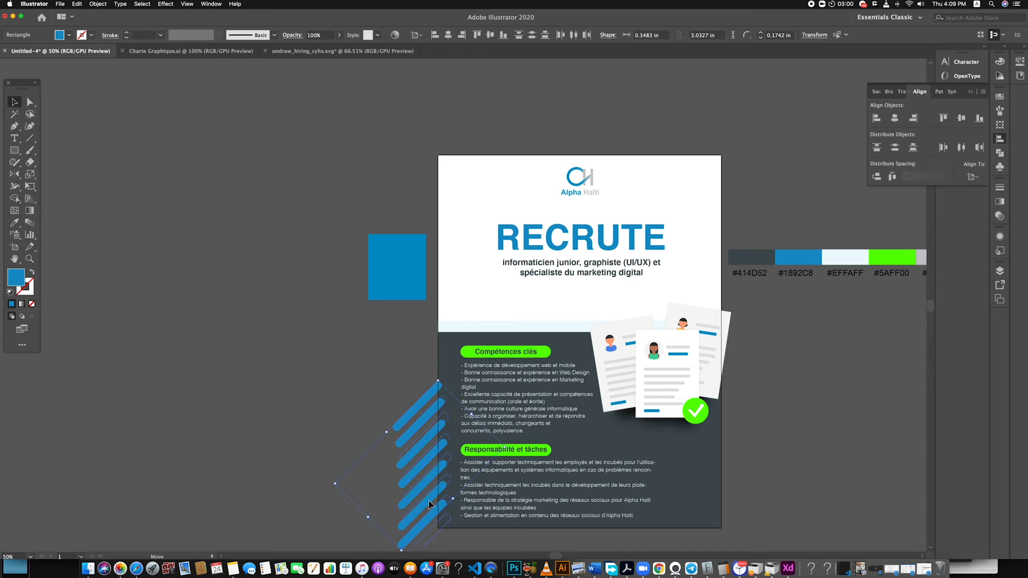
drag(430, 503, 429, 503)
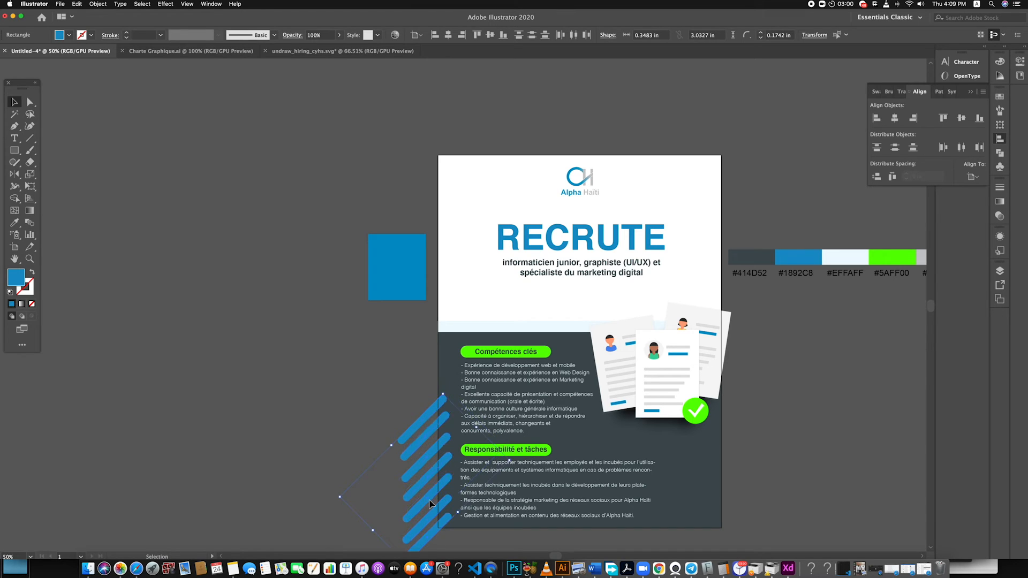
click(397, 415)
Add a copy of the topmost diagonal bar just above the stack of bars
drag(431, 410, 426, 399)
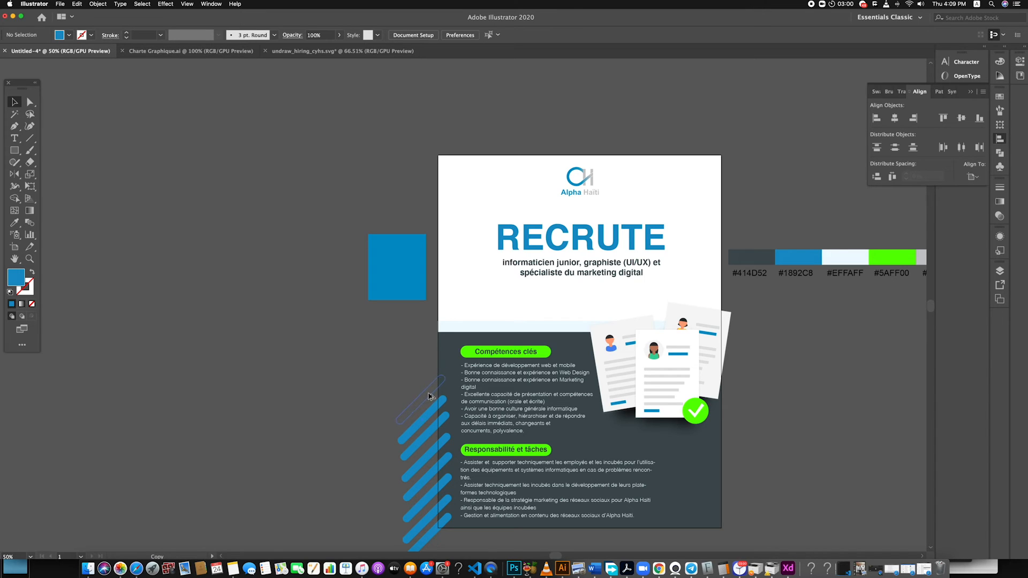
drag(428, 397, 428, 397)
click(386, 409)
Delete the blue diagonal bars along the poster's left edge
scroll(435, 439, down, 2)
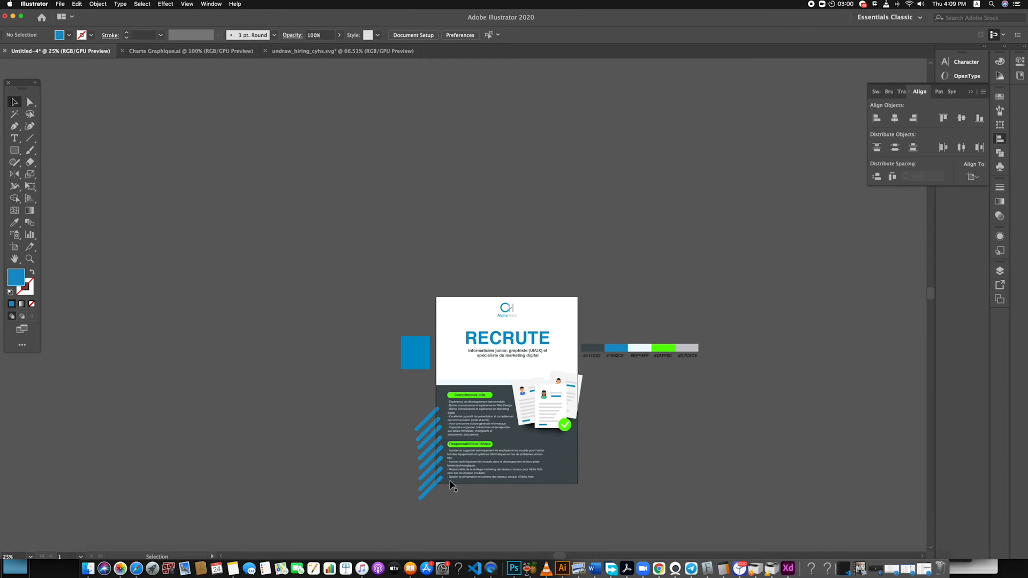
scroll(427, 494, up, 3)
click(421, 465)
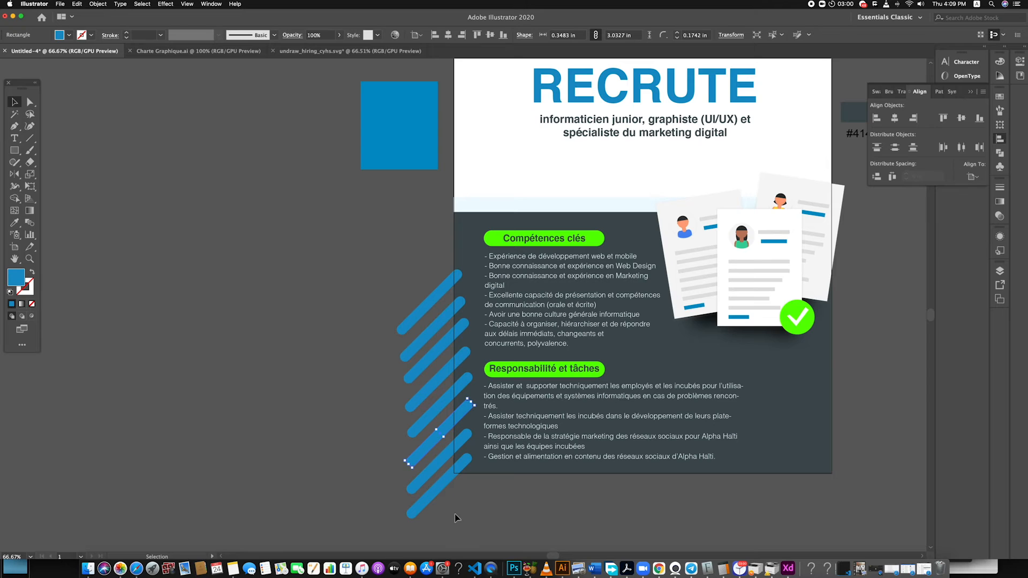
click(421, 478)
key(Delete)
Draw a blue vertical bar about 0.32 in by 3.08 in with fully rounded ends and place it at the poster's lower left edge
key(m)
drag(376, 255, 383, 362)
key(v)
click(384, 294)
scroll(386, 294, up, 4)
click(367, 295)
drag(349, 104, 358, 242)
click(380, 208)
click(363, 204)
click(403, 254)
scroll(403, 253, down, 4)
drag(389, 278, 469, 400)
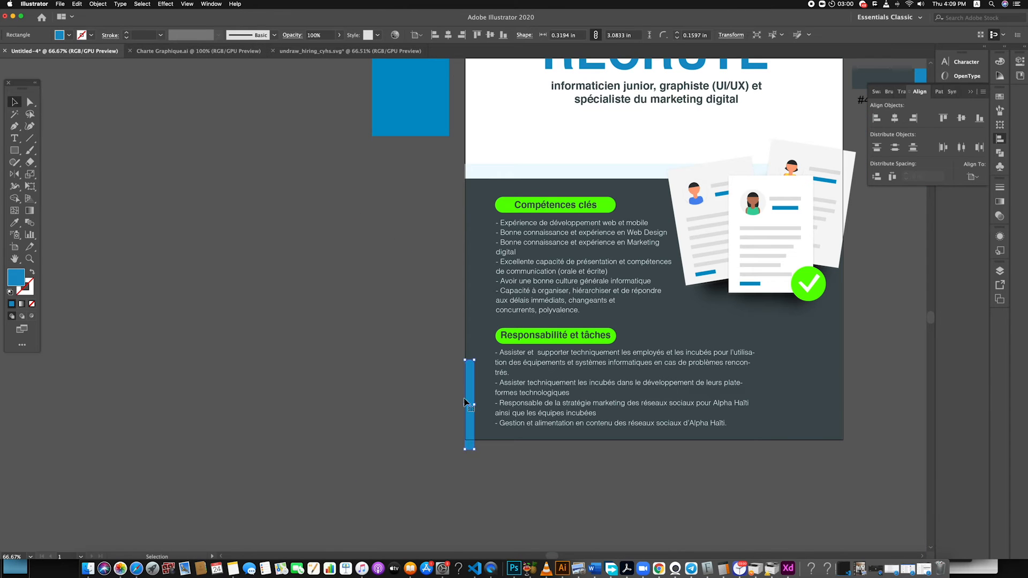
Rotate the blue bar to horizontal and duplicate it into a vertical stack beside the poster's dark section
drag(476, 359, 430, 362)
click(421, 444)
click(431, 385)
drag(424, 397, 419, 286)
drag(421, 361, 422, 347)
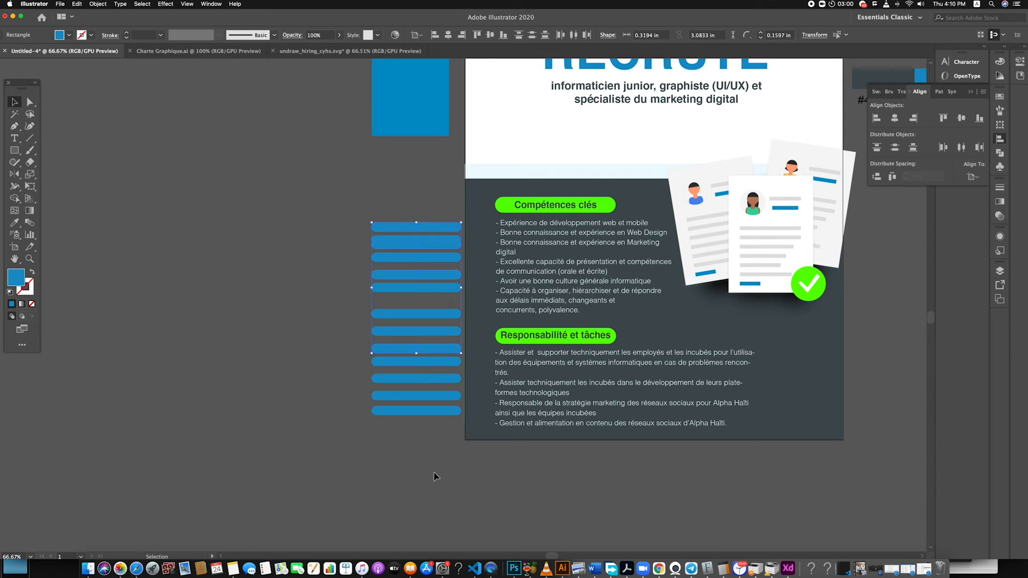
Raise the top bar to lengthen the stack and distribute all bars evenly by their bottom edges, relative to the selection
click(340, 214)
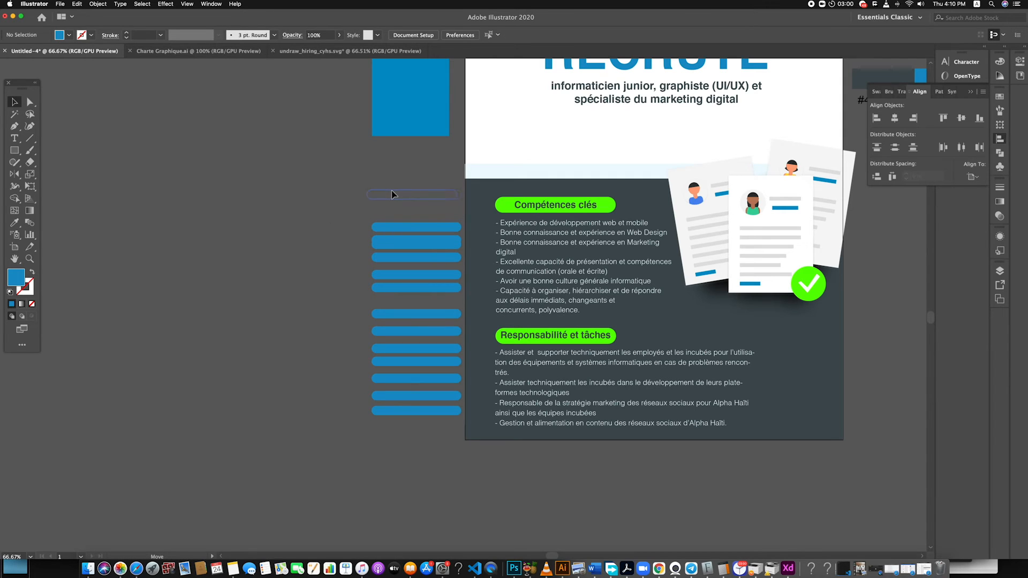
drag(392, 191, 397, 191)
drag(412, 422, 395, 162)
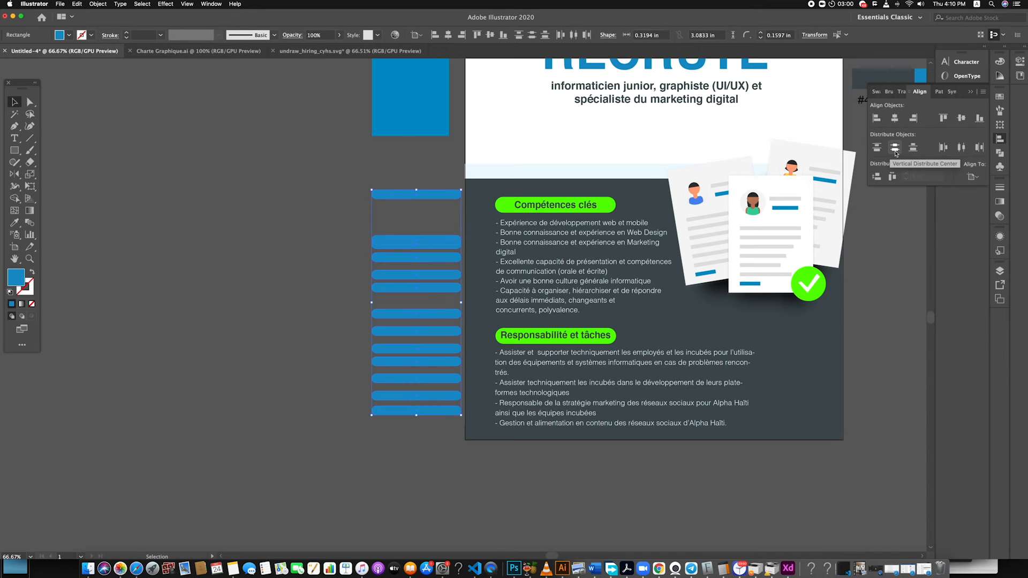
click(913, 148)
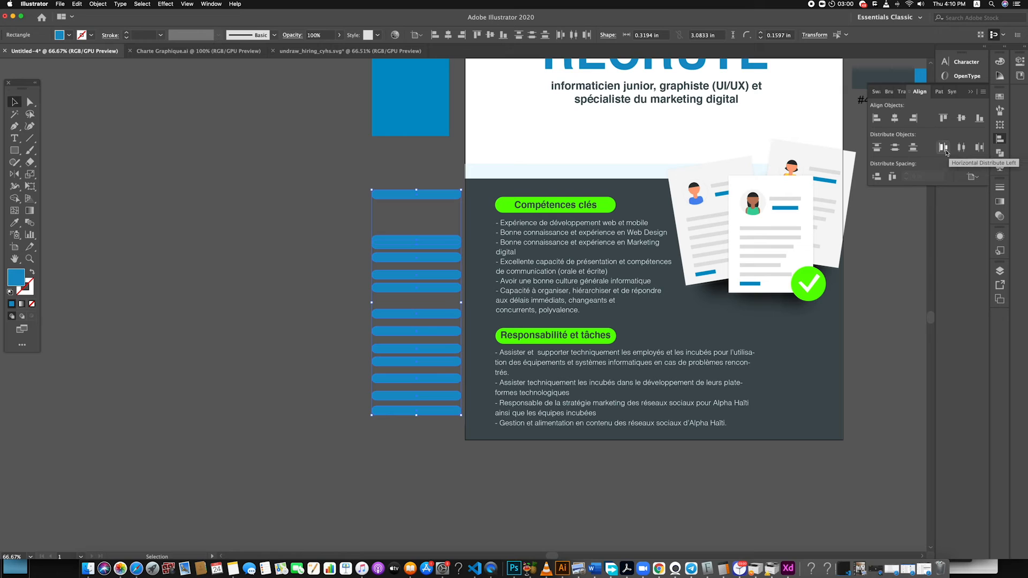
key(super+z)
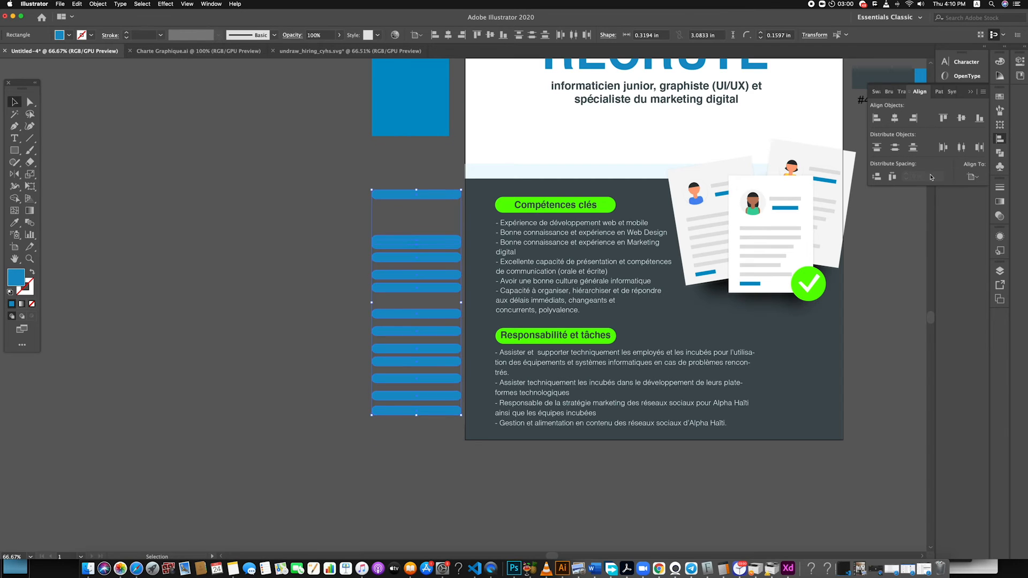
click(972, 177)
click(941, 188)
click(913, 148)
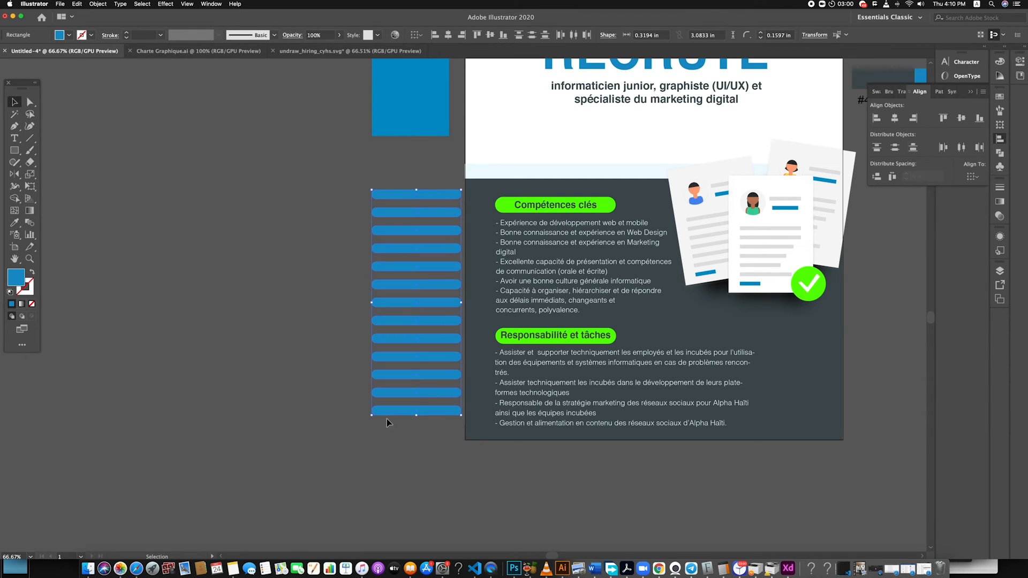
Tilt the whole stack of bars a few degrees and position it overlapping the poster's lower left edge
click(418, 451)
drag(373, 198, 468, 428)
drag(471, 386, 472, 412)
drag(436, 327, 456, 353)
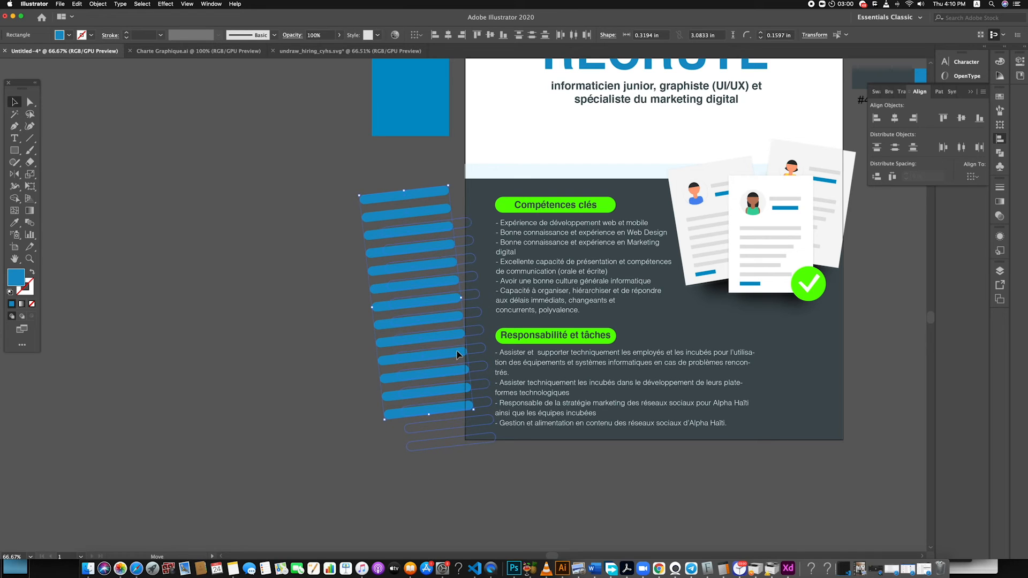
drag(456, 352, 456, 353)
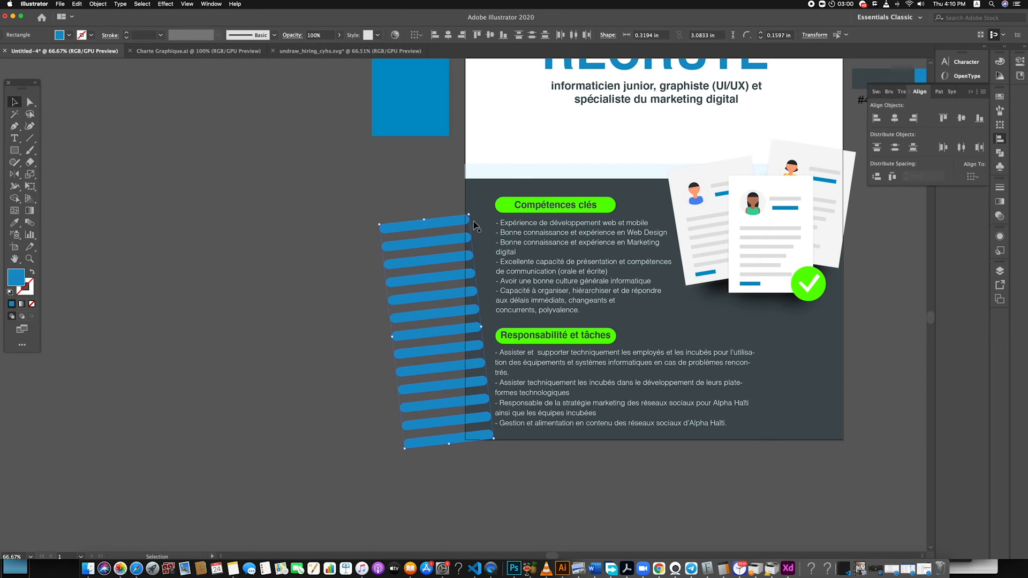
drag(474, 212, 475, 212)
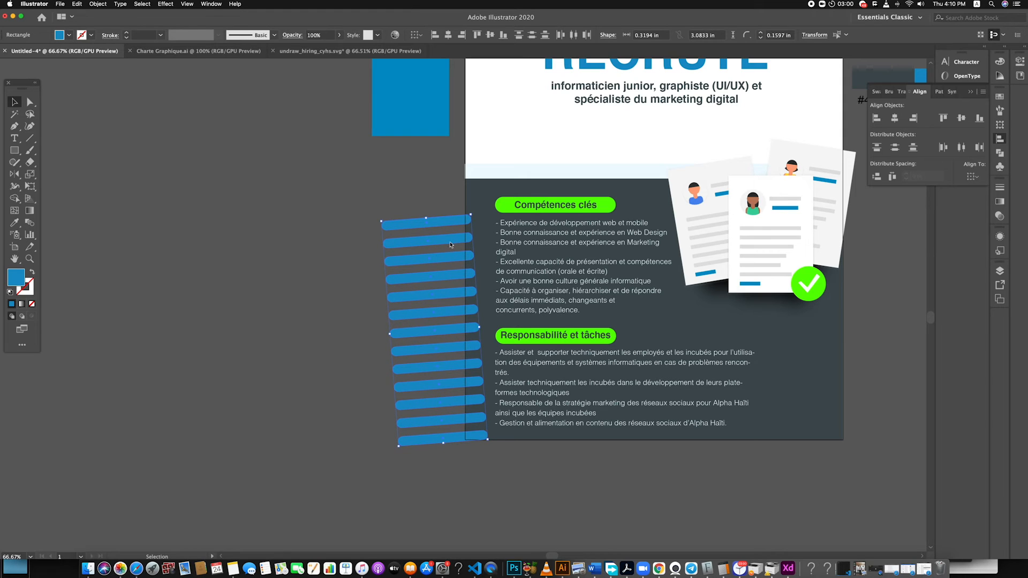
click(364, 238)
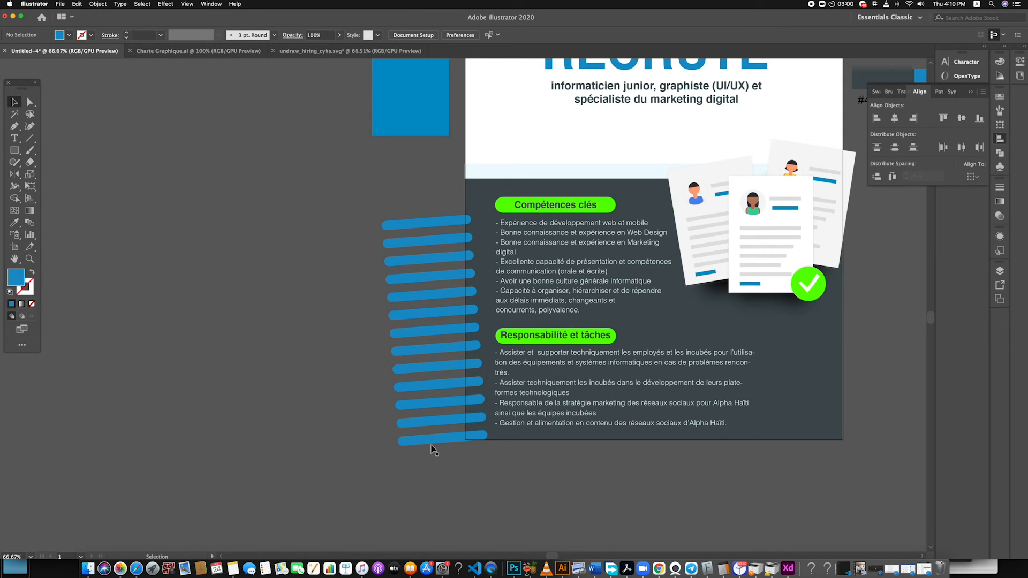
Try to move the lowest bar across to the poster's lower right corner
scroll(449, 455, down, 3)
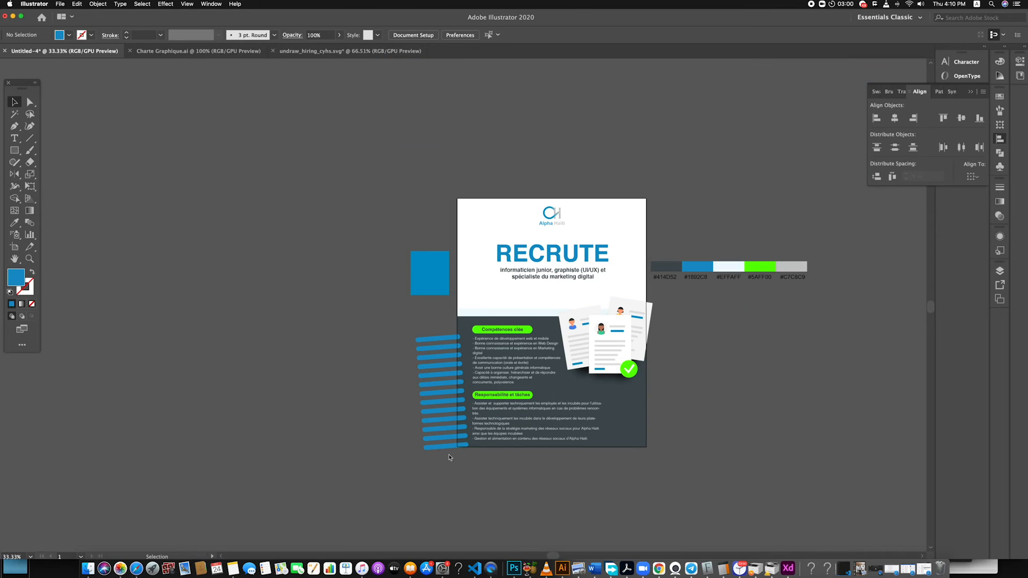
drag(436, 445, 656, 445)
key(super+z)
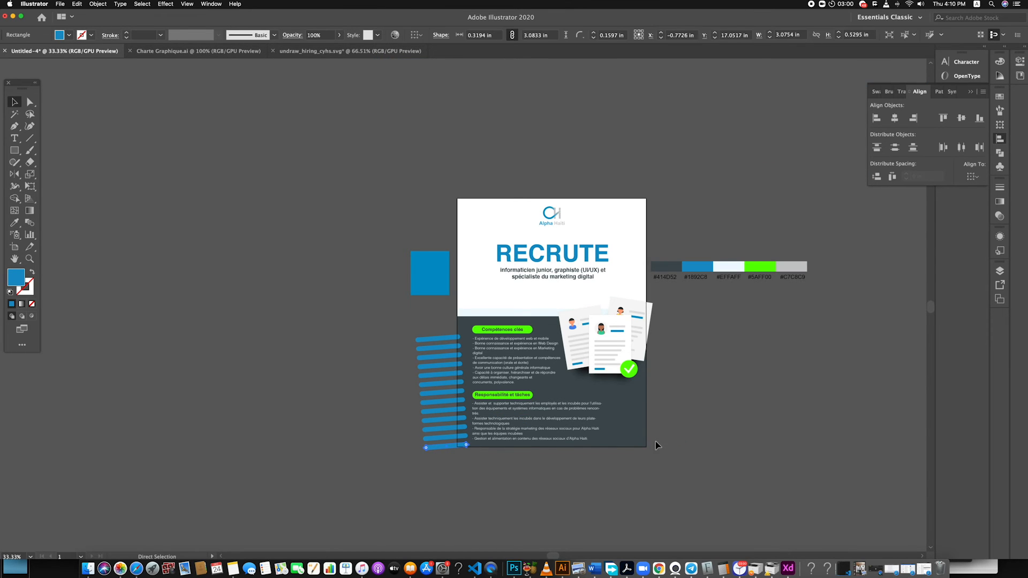
click(511, 475)
Draw a blue rectangle about 2.32 in by 1.83 in across the poster's lower right corner
click(15, 150)
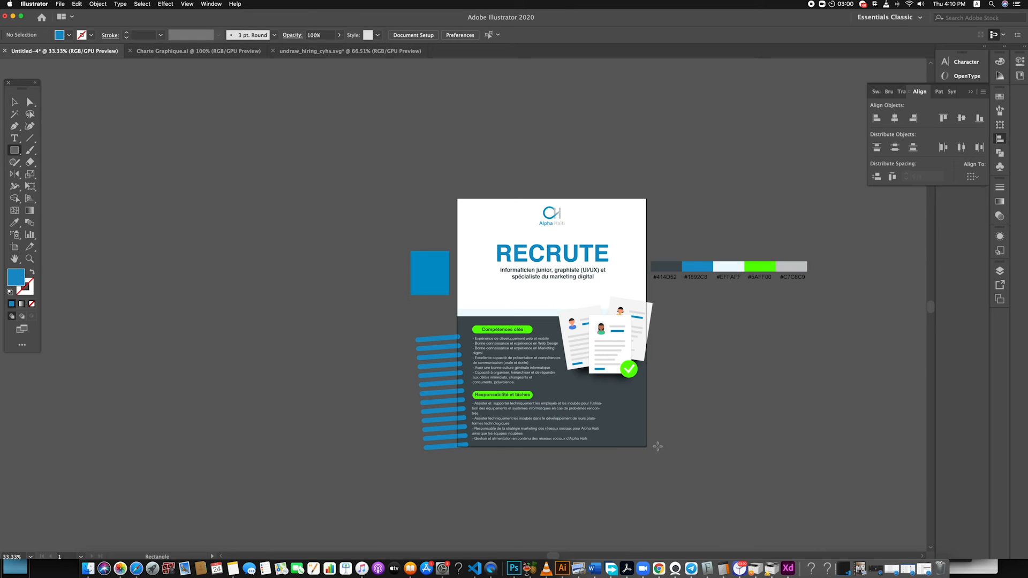
drag(674, 464, 668, 459)
scroll(668, 455, up, 2)
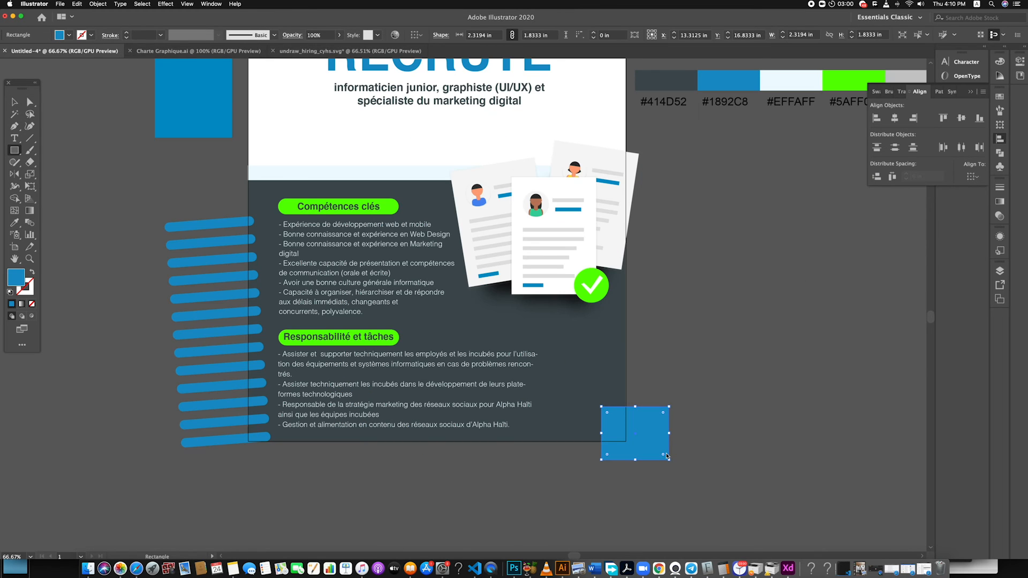
key(v)
click(697, 428)
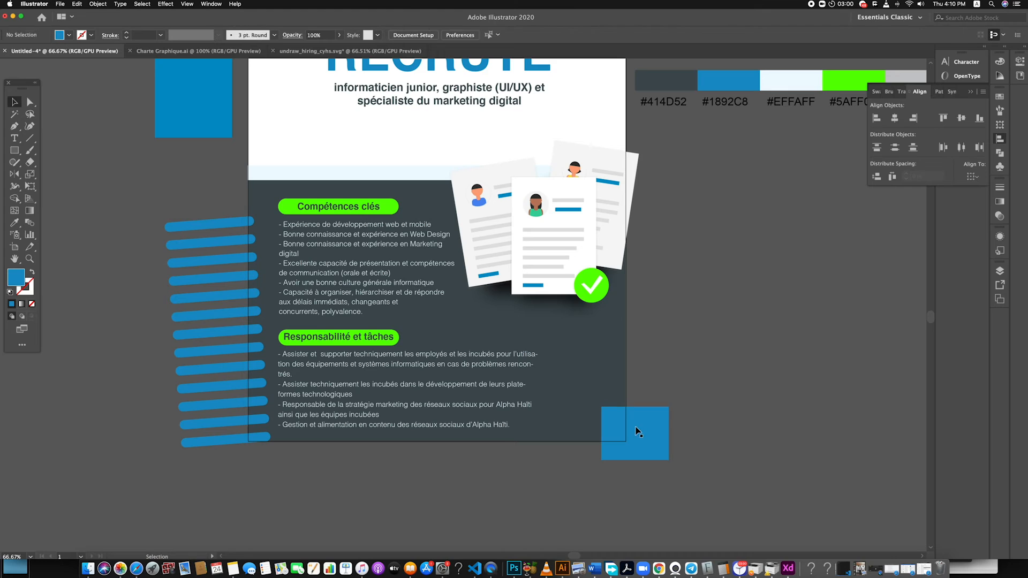
Duplicate the corner rectangle with a small offset up and to the left and arrange the overlapping pair
mouse_move(637, 420)
mouse_down()
mouse_move(627, 428)
mouse_move(626, 400)
mouse_move(625, 413)
mouse_up()
right_click(621, 405)
click(618, 407)
click(658, 448)
right_click(648, 446)
mouse_move(693, 530)
click(757, 536)
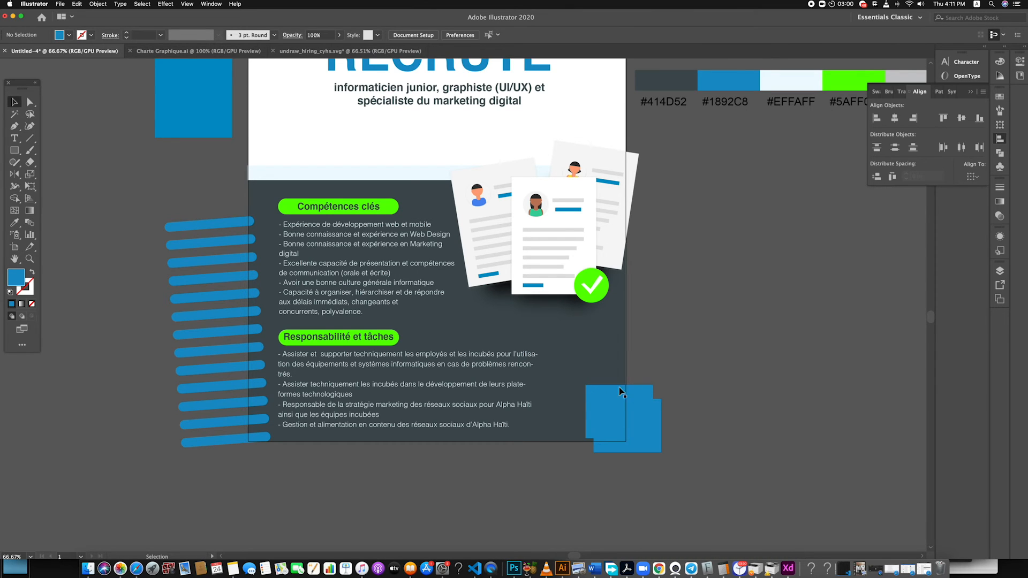
Fill the back corner rectangle with the pale palette colour #EFFAFF
key(i)
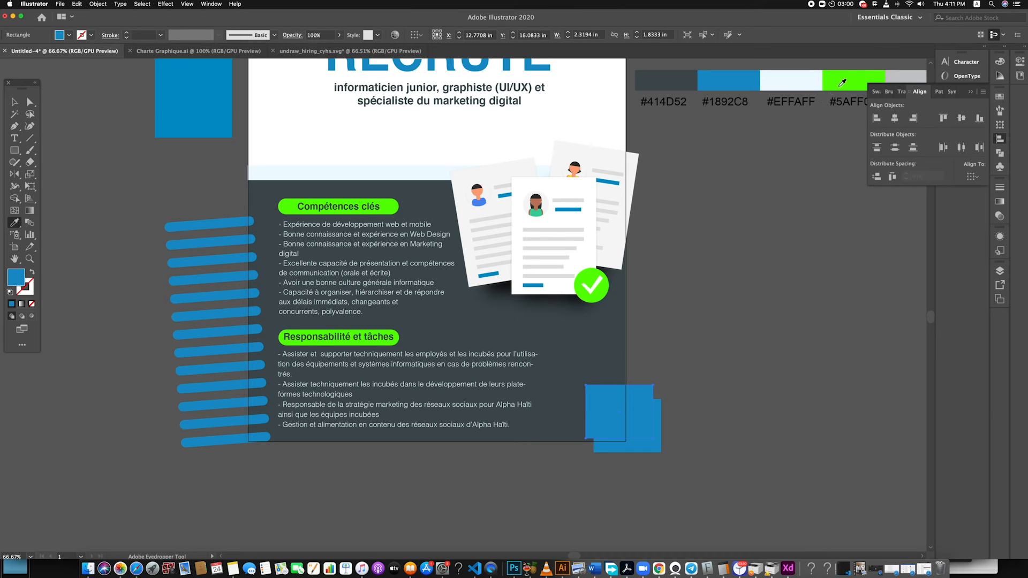
click(898, 81)
click(808, 75)
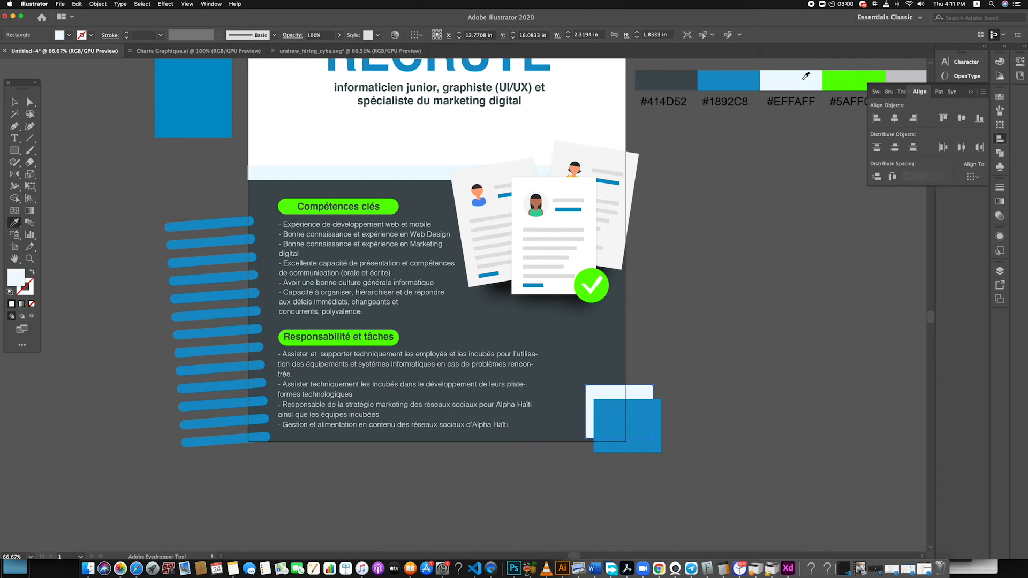
Shrink the pale corner rectangle slightly from its upper left corner so it shows as a narrower border behind the blue one
click(13, 102)
click(614, 419)
click(589, 391)
drag(588, 390, 593, 393)
click(705, 375)
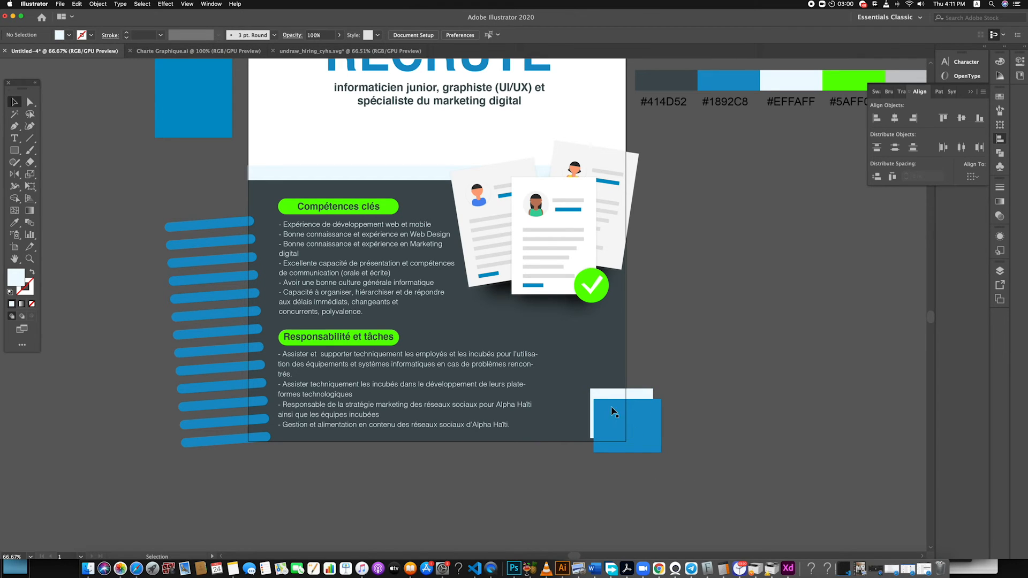
drag(610, 401, 608, 401)
click(704, 434)
scroll(632, 452, up, 3)
scroll(633, 451, down, 5)
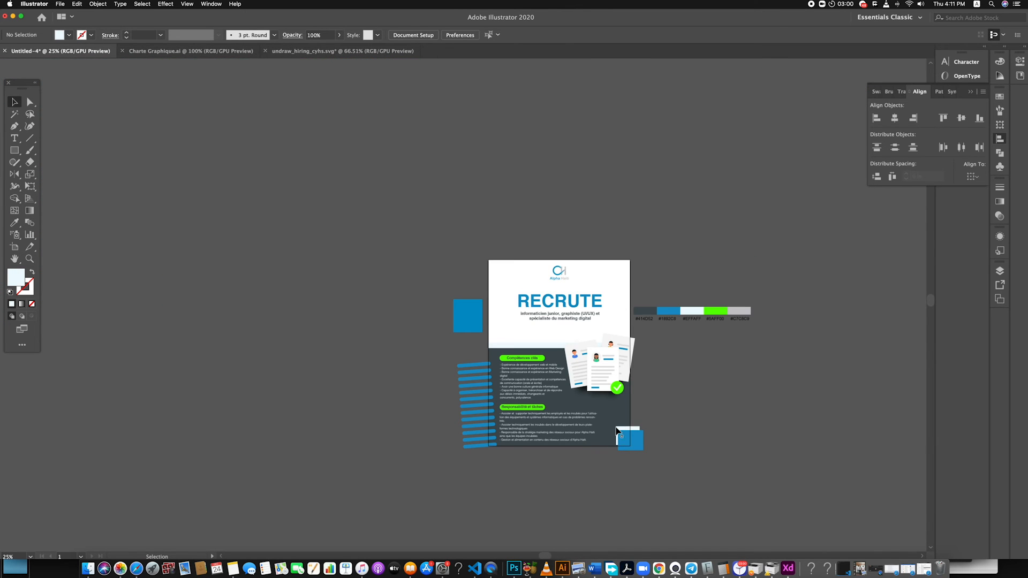
scroll(620, 424, up, 2)
scroll(620, 424, down, 1)
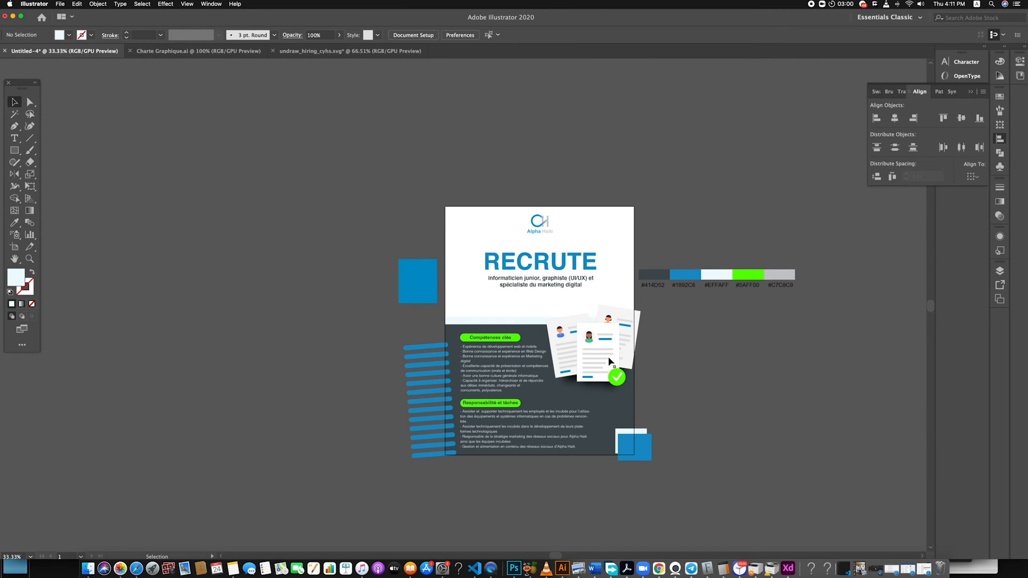
scroll(609, 359, up, 1)
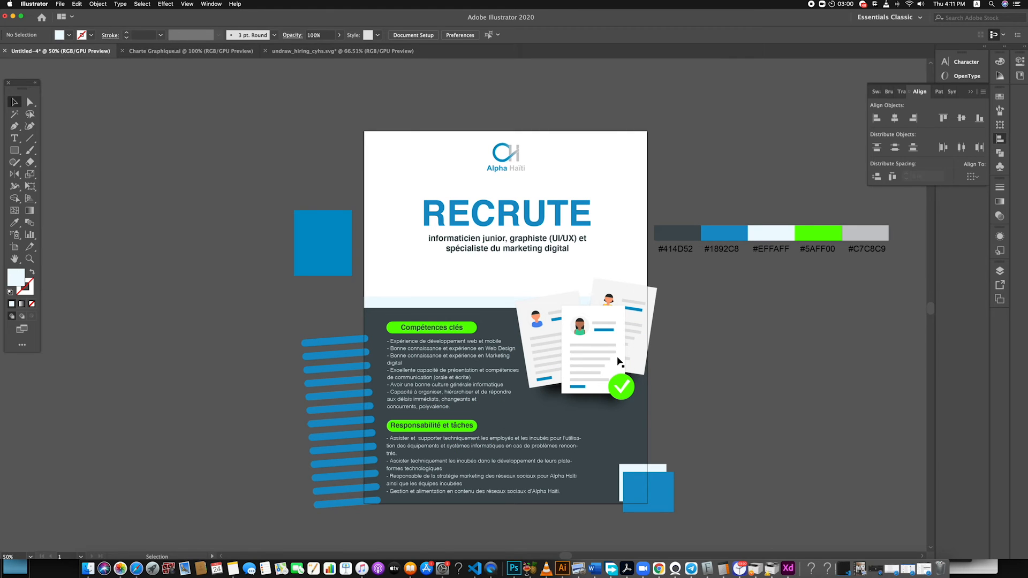
Switch to the unDraw page in Safari and search the illustrations for technology, shortening the search to tech
click(136, 570)
click(688, 93)
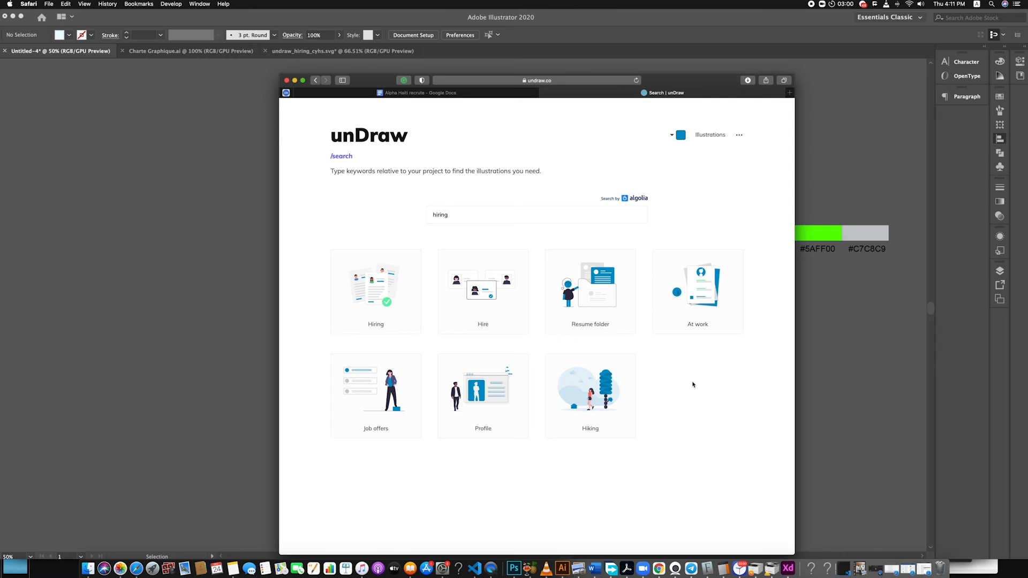
click(471, 220)
text(gr)
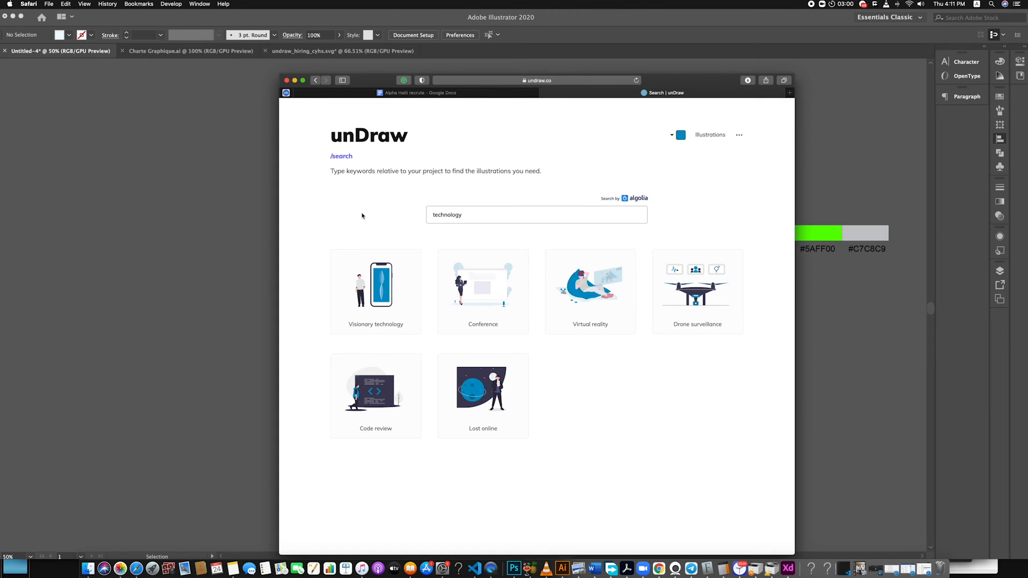
drag(492, 215, 395, 219)
text(tech)
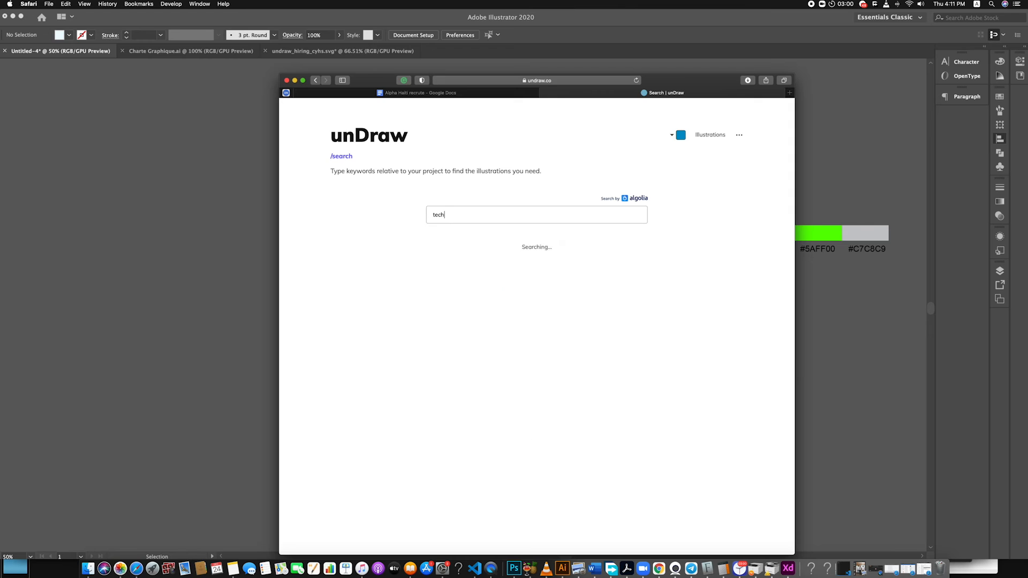
Download the Professor illustration as SVG and open the downloaded file in Illustrator
scroll(475, 243, down, 5)
scroll(475, 243, down, 3)
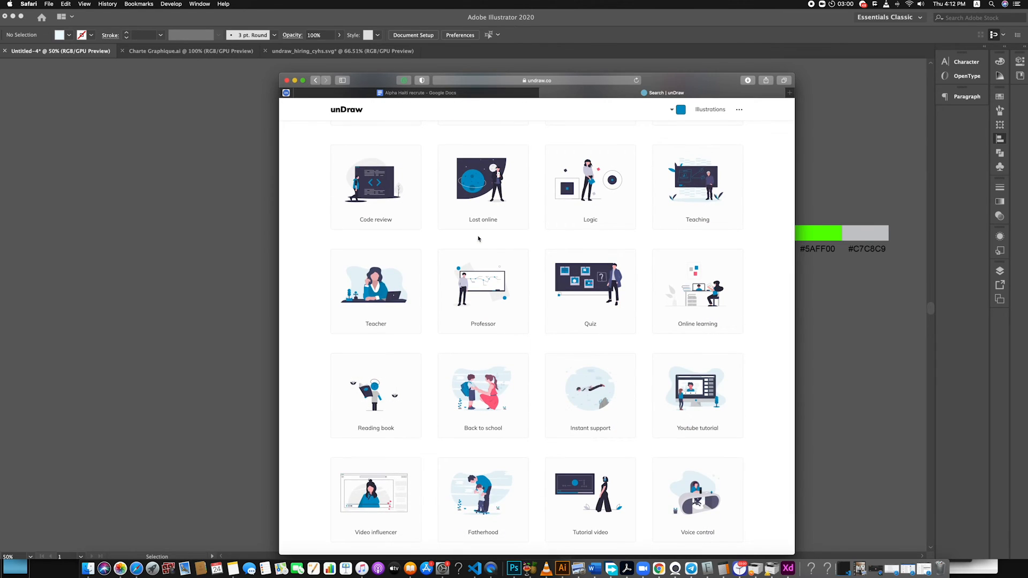
click(489, 287)
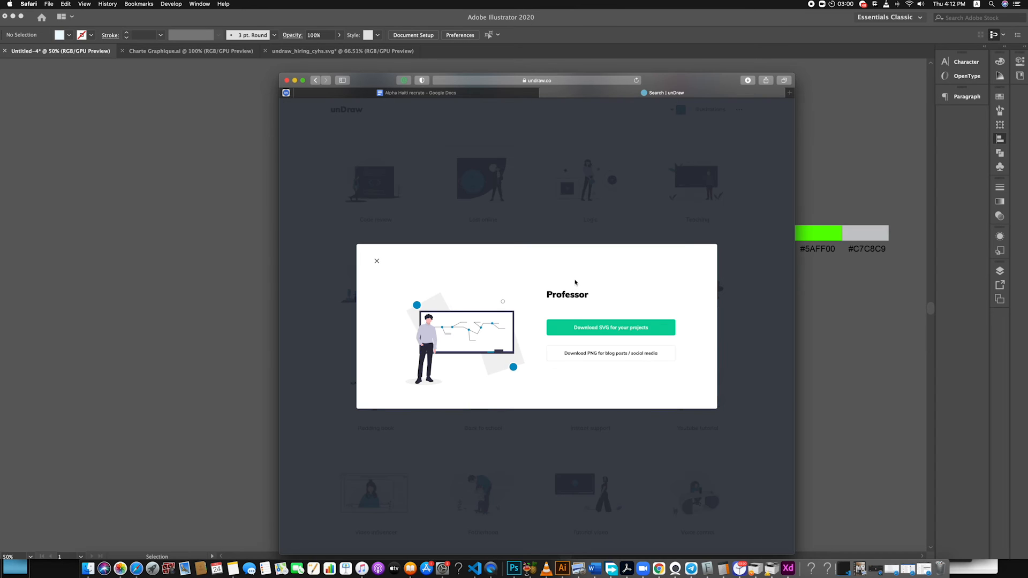
click(631, 329)
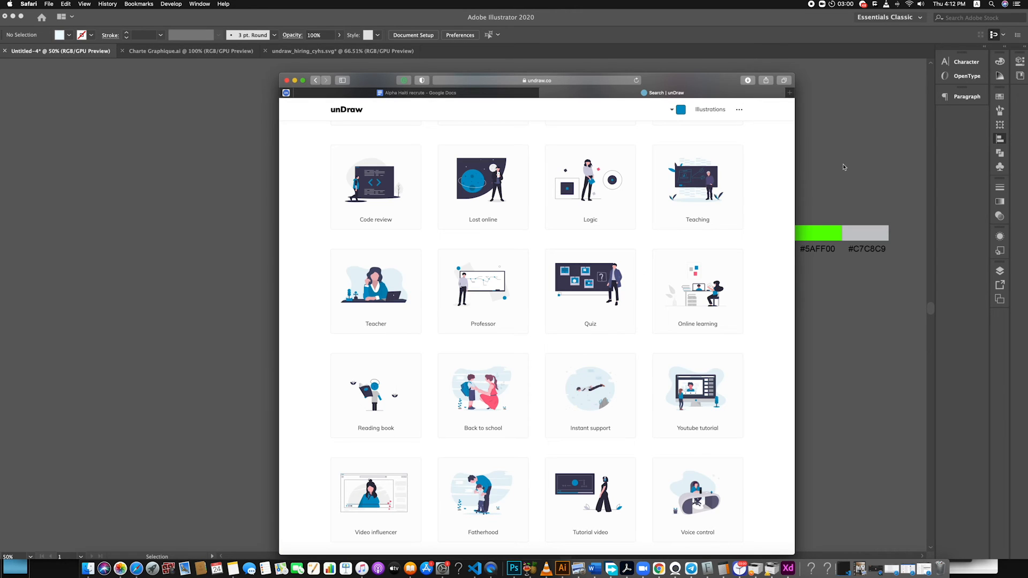
click(748, 80)
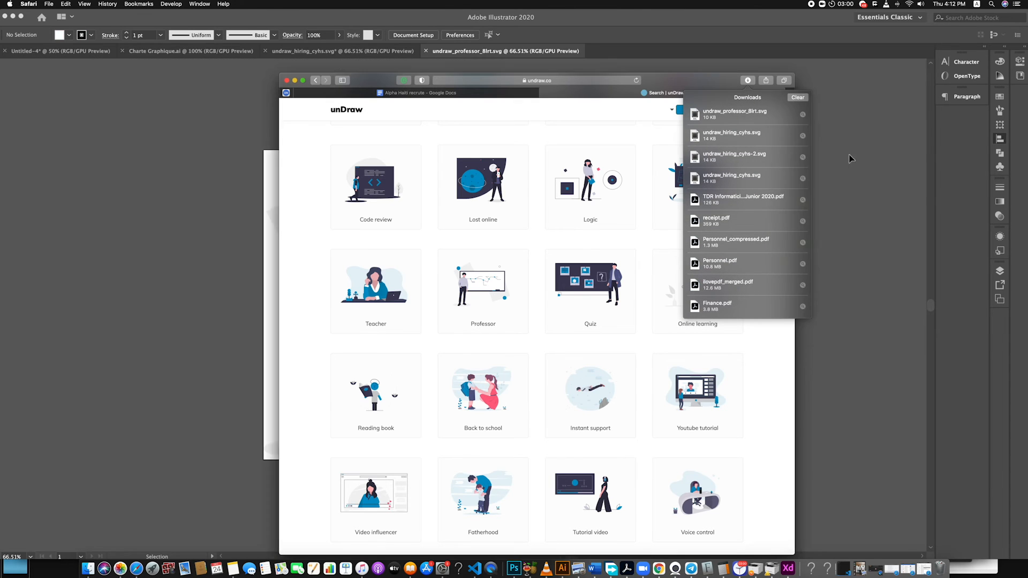
click(850, 157)
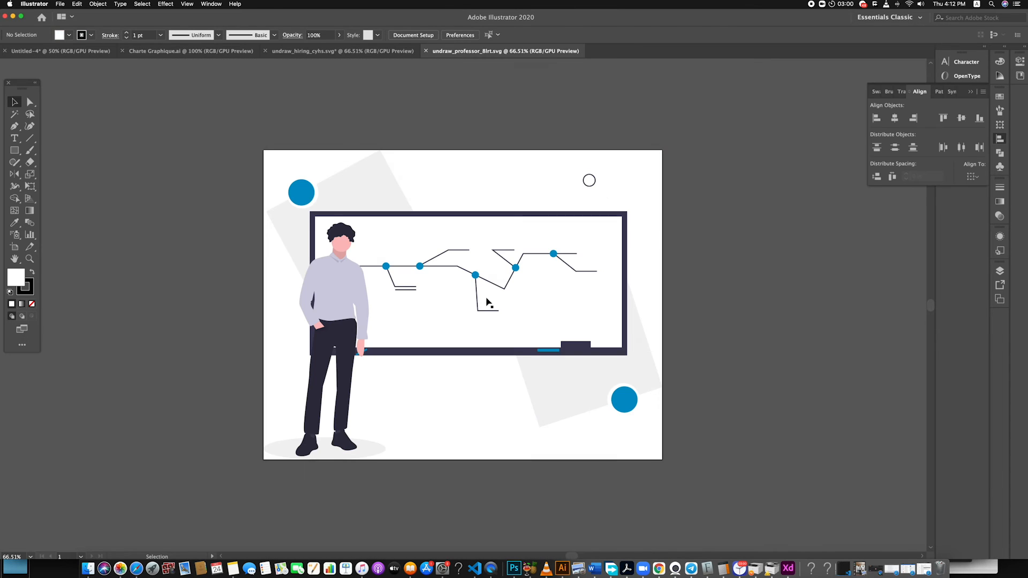
Delete the torso, hair, face and neck pieces of the man in front of the whiteboard
click(487, 300)
click(678, 427)
click(338, 317)
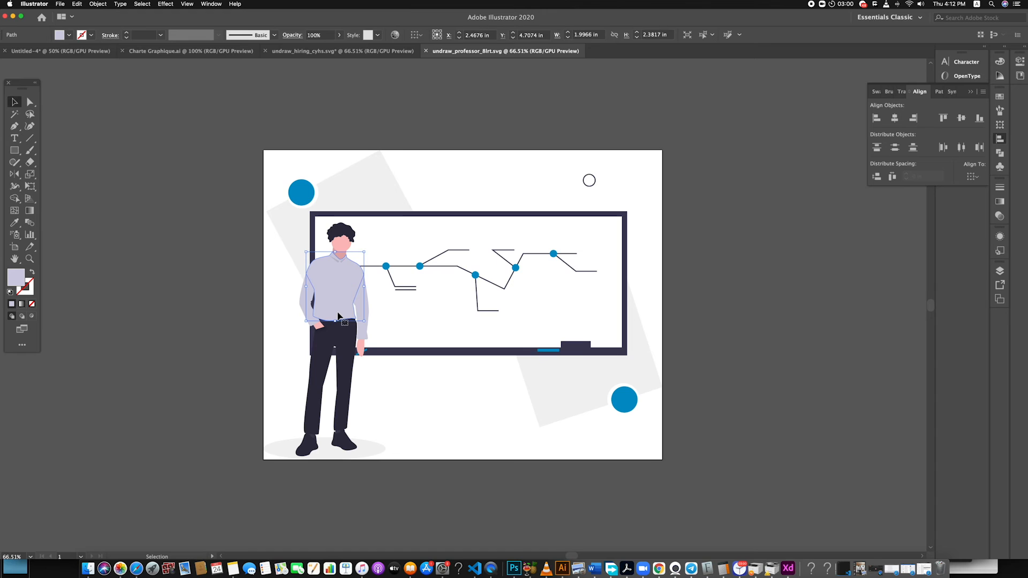
key(Delete)
click(341, 250)
key(Delete)
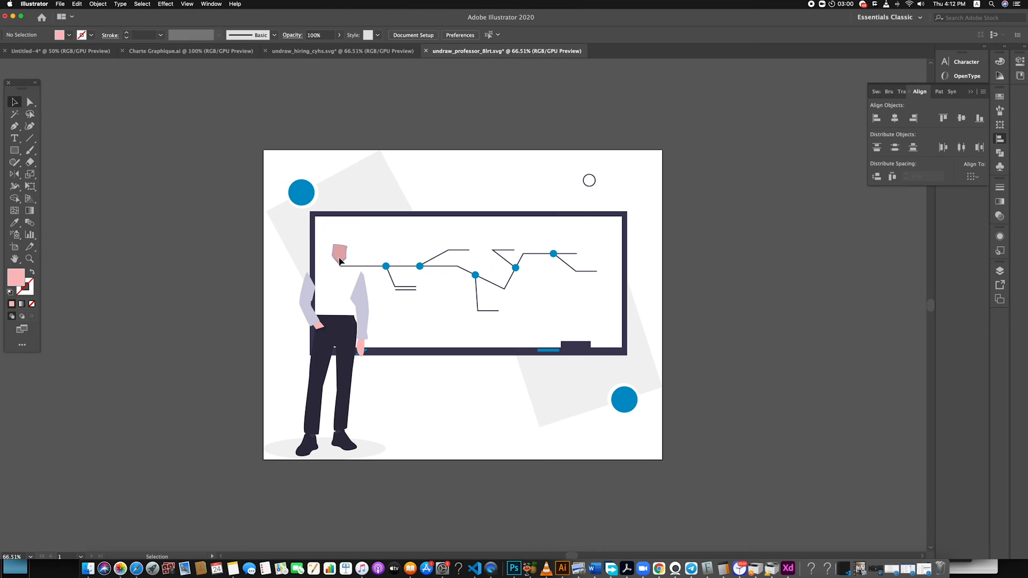
click(341, 254)
key(Delete)
click(341, 258)
key(Delete)
click(344, 262)
key(Delete)
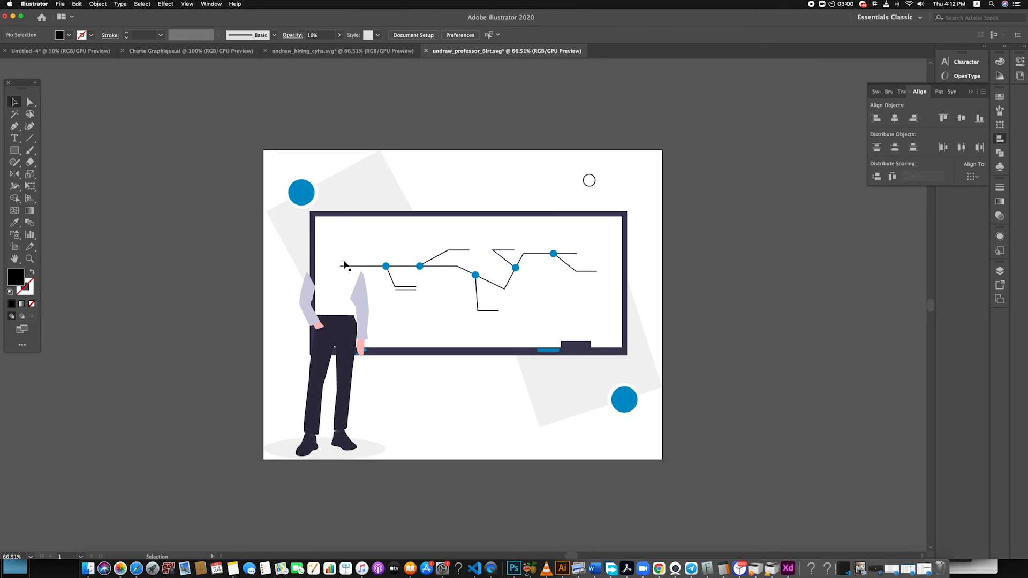
Delete the man's hanging arm and hand, his trousers and the blue piece behind the hand
click(359, 300)
key(Delete)
click(344, 342)
key(Delete)
click(359, 347)
key(Delete)
click(360, 352)
key(Delete)
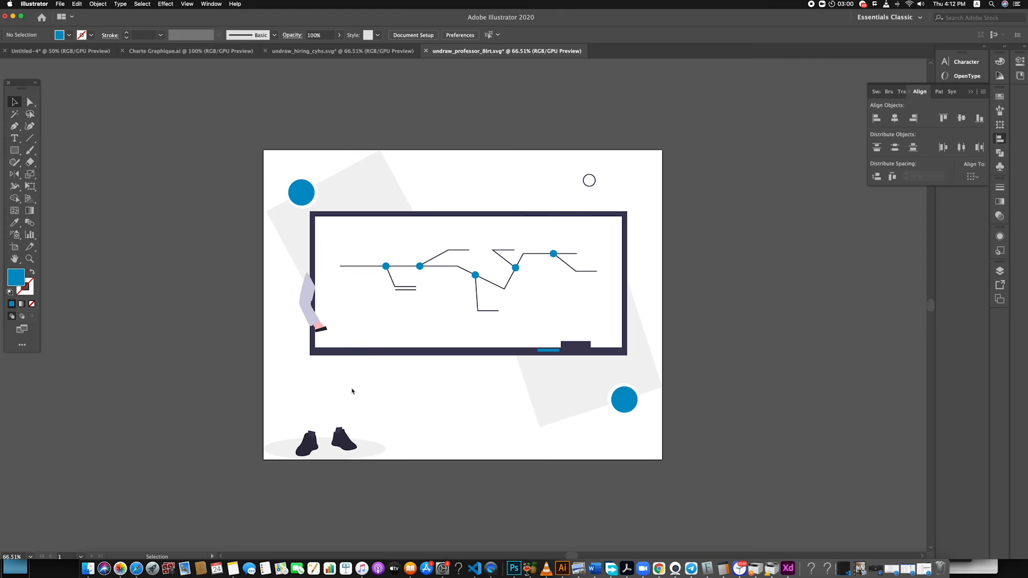
Delete the man's shoes with their ground shadow and the remaining arm and hand pieces
drag(397, 470, 253, 381)
key(Delete)
click(304, 308)
key(Delete)
click(320, 329)
key(Delete)
click(321, 327)
key(Delete)
click(322, 331)
key(Delete)
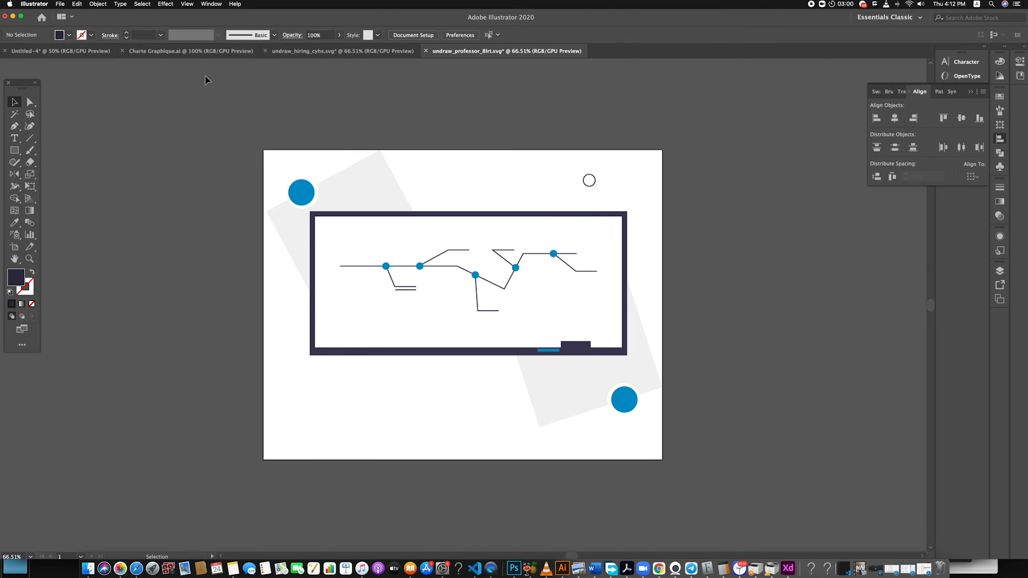
Copy the remaining whiteboard artwork into the poster and scale it as a group to about 5.03 in by 3.52 in at the upper right
scroll(264, 154, up, 1)
key(super+a)
click(628, 425)
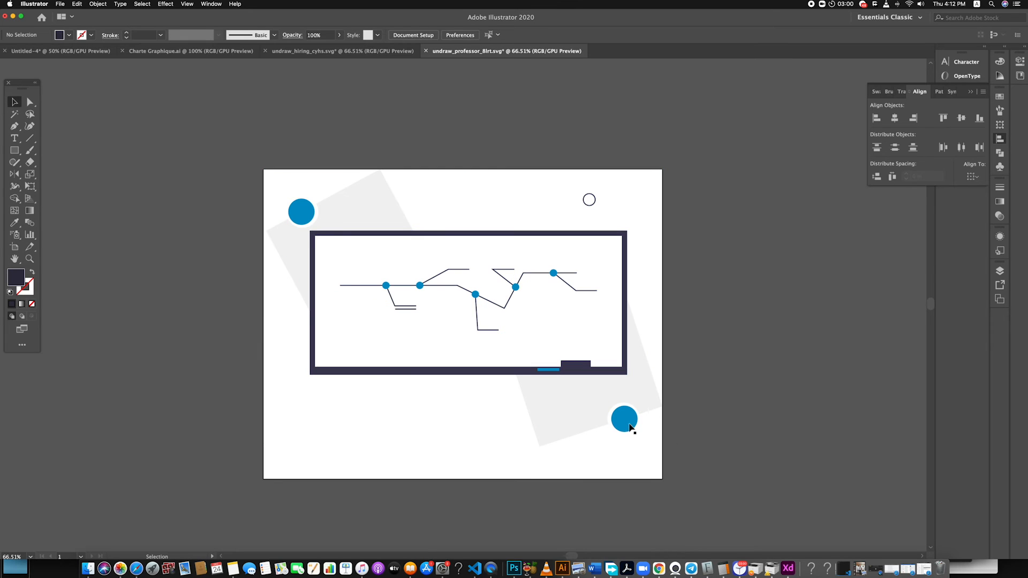
shift+click(553, 370)
shift+click(300, 214)
click(751, 434)
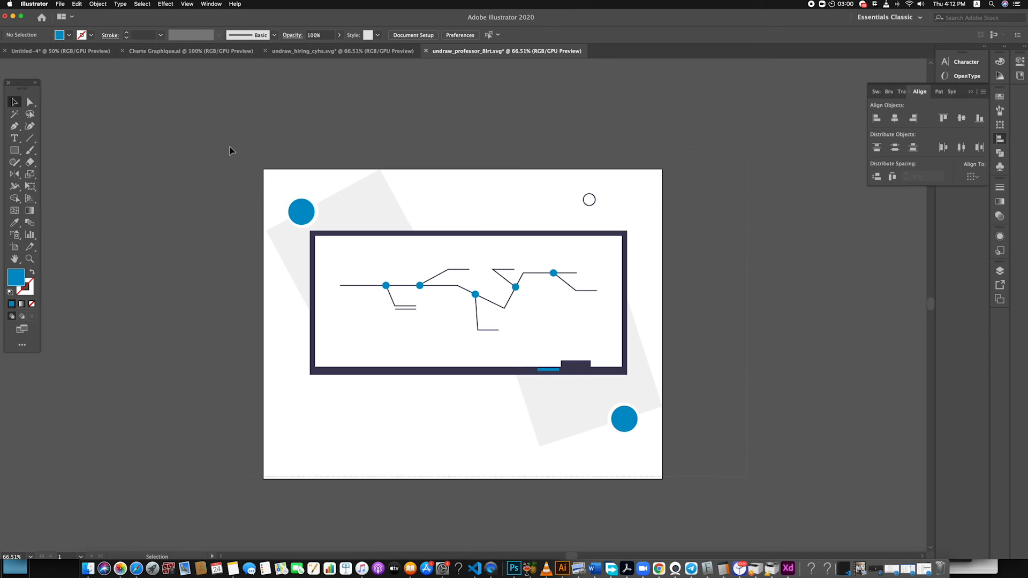
drag(255, 170, 767, 172)
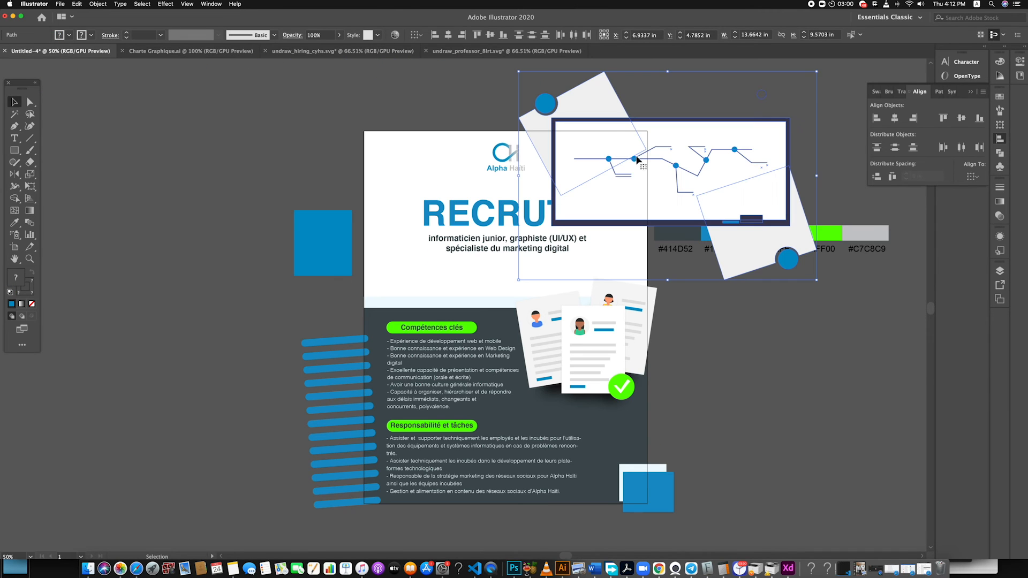
drag(816, 71, 723, 137)
drag(696, 180, 635, 177)
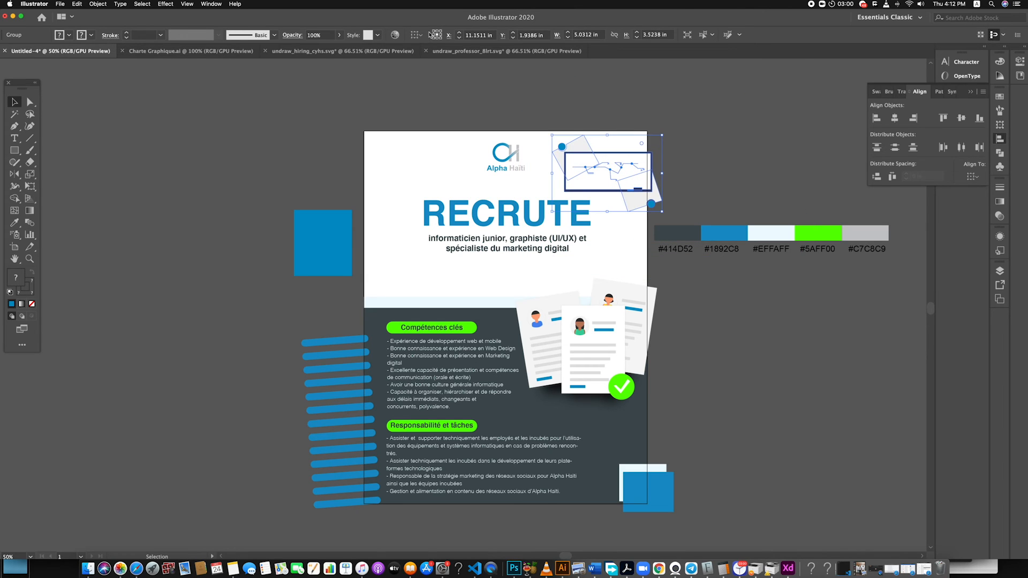
click(395, 35)
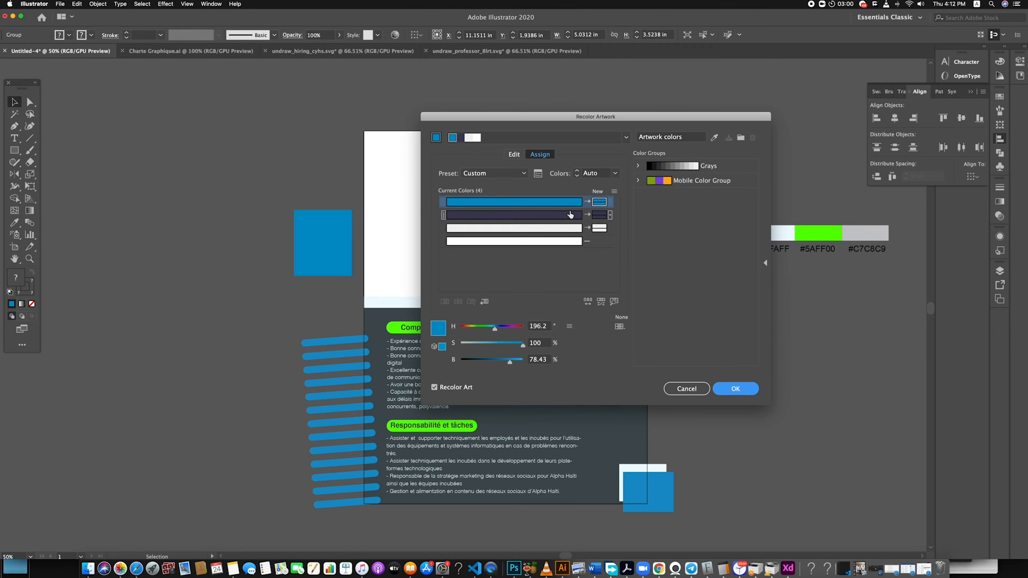
double_click(600, 203)
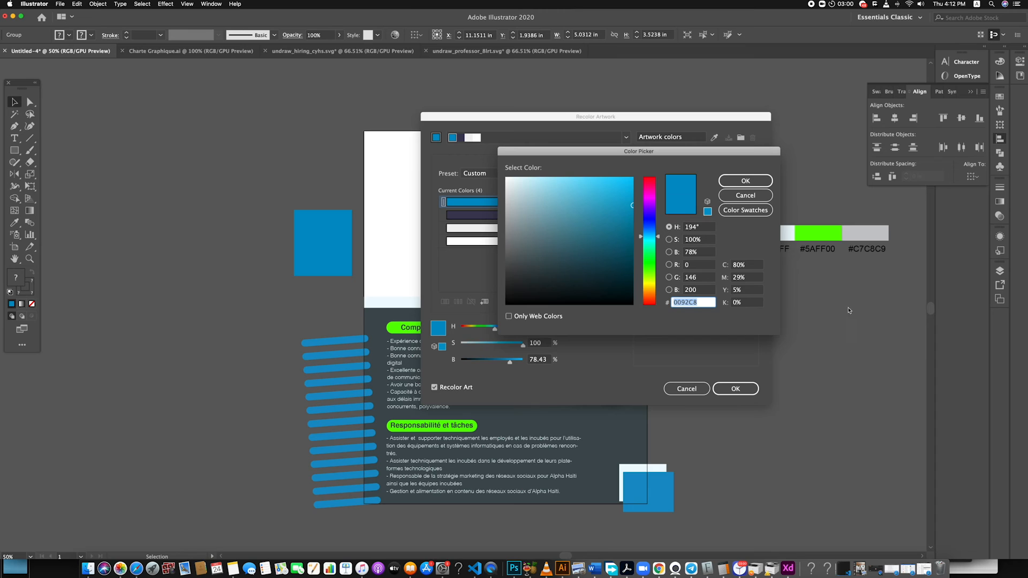
click(739, 196)
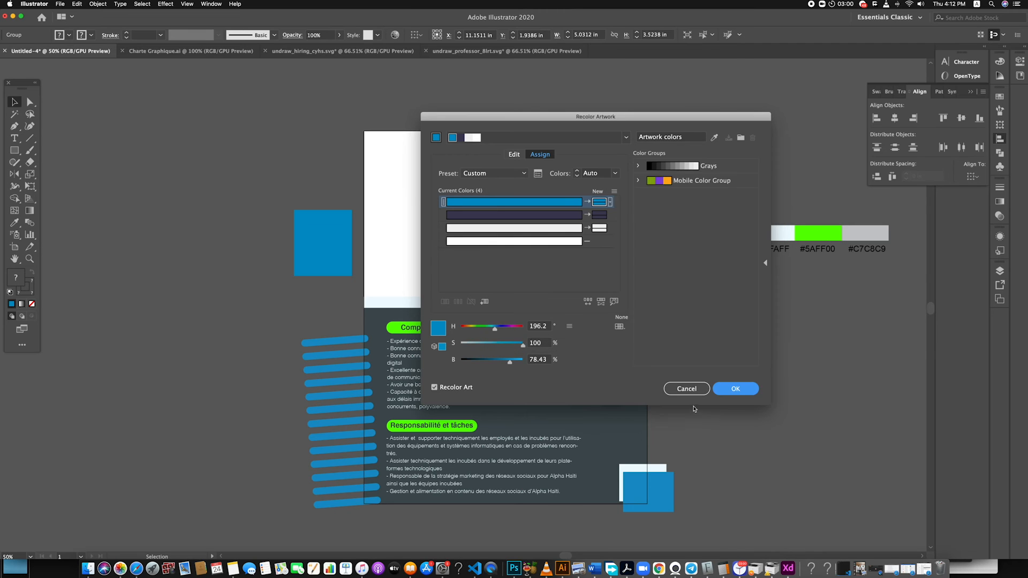
click(689, 389)
Copy the hex code 5AFF00 from the fill of the green Compétences clés label
click(831, 308)
click(755, 235)
click(458, 329)
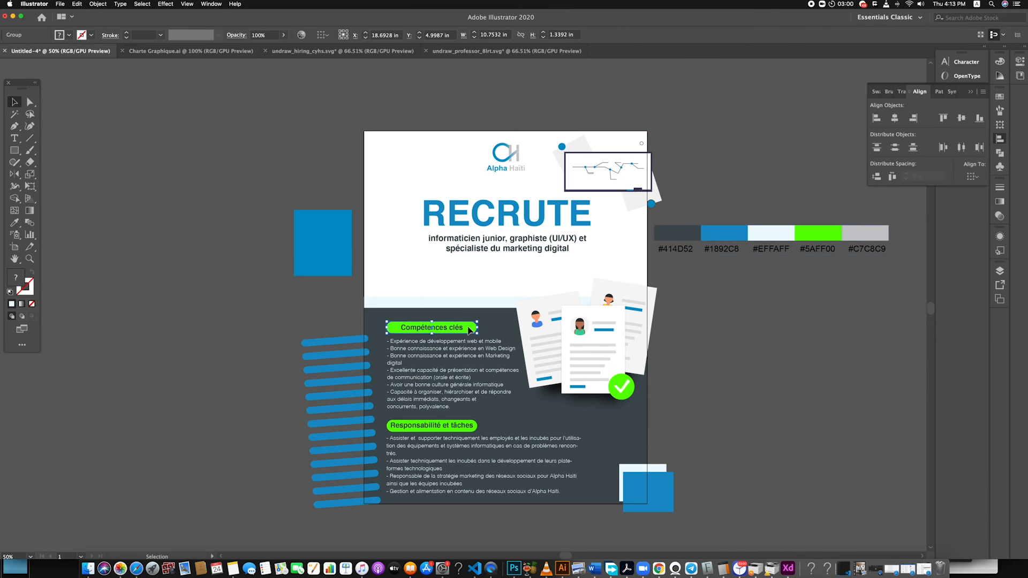
double_click(16, 277)
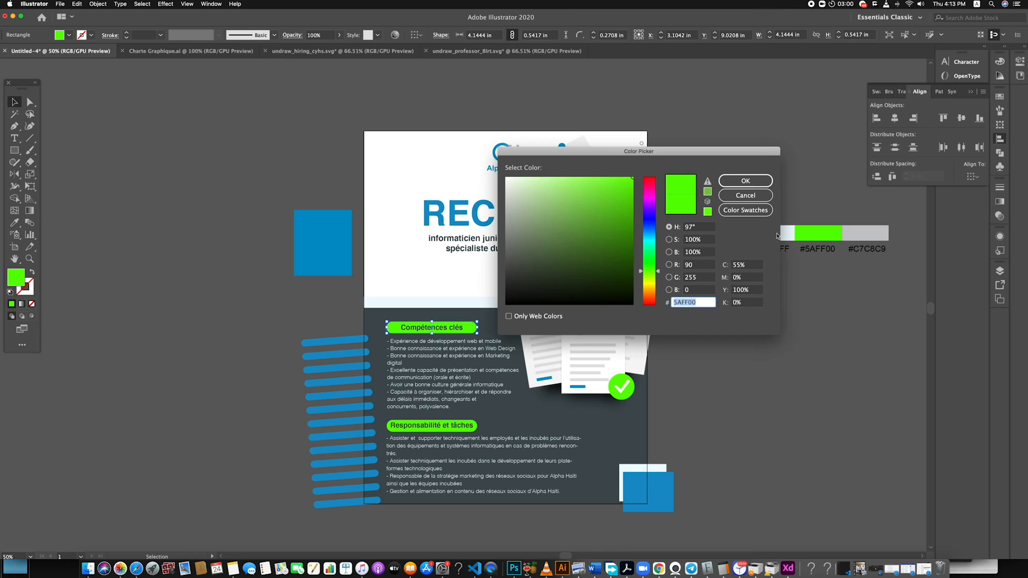
click(768, 192)
click(796, 160)
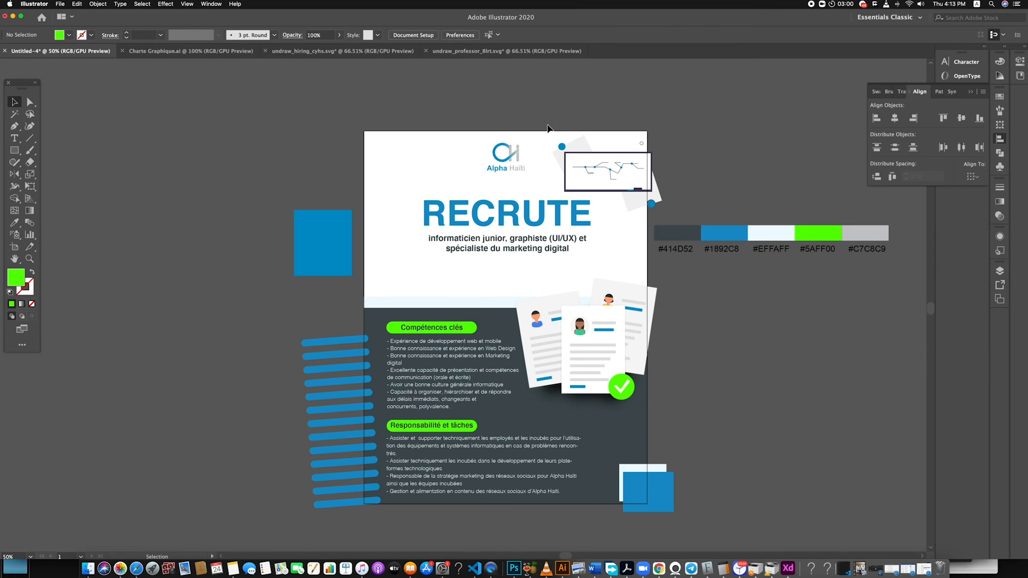
Recolour the whiteboard group's blue accents to the green 5AFF00 using Recolor Artwork
click(661, 200)
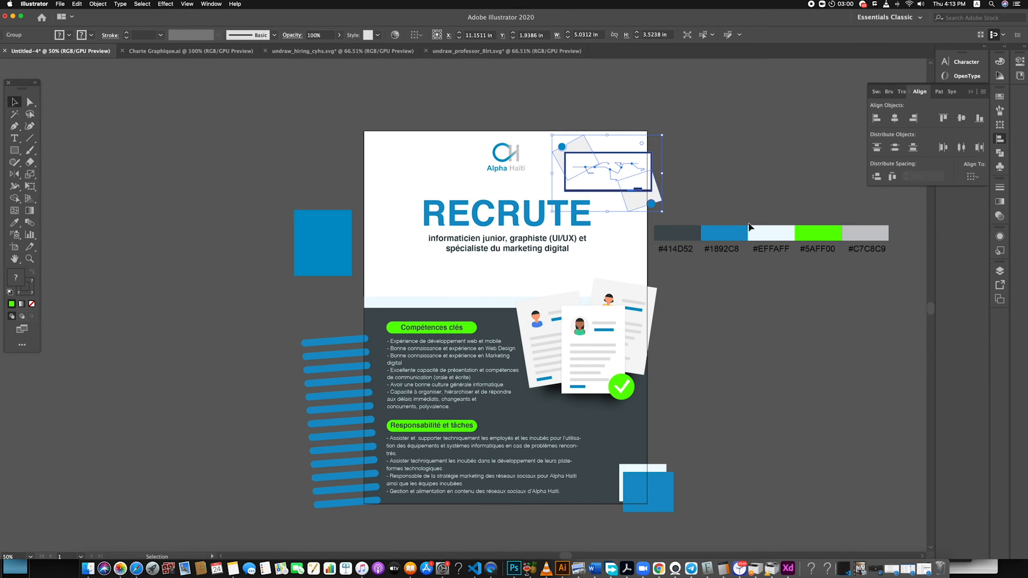
click(395, 35)
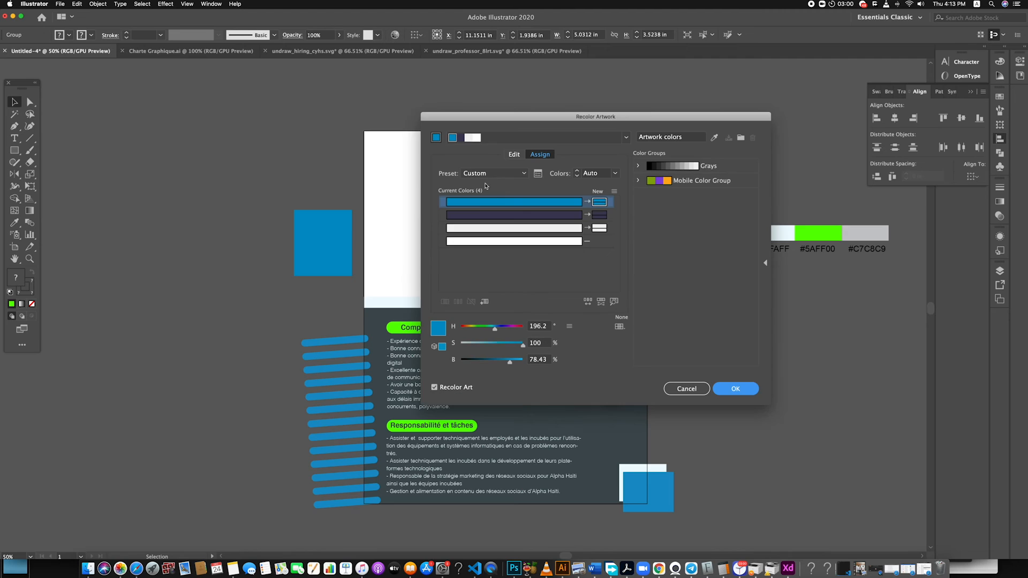
double_click(599, 202)
text(5AFF00)
key(Return)
click(734, 390)
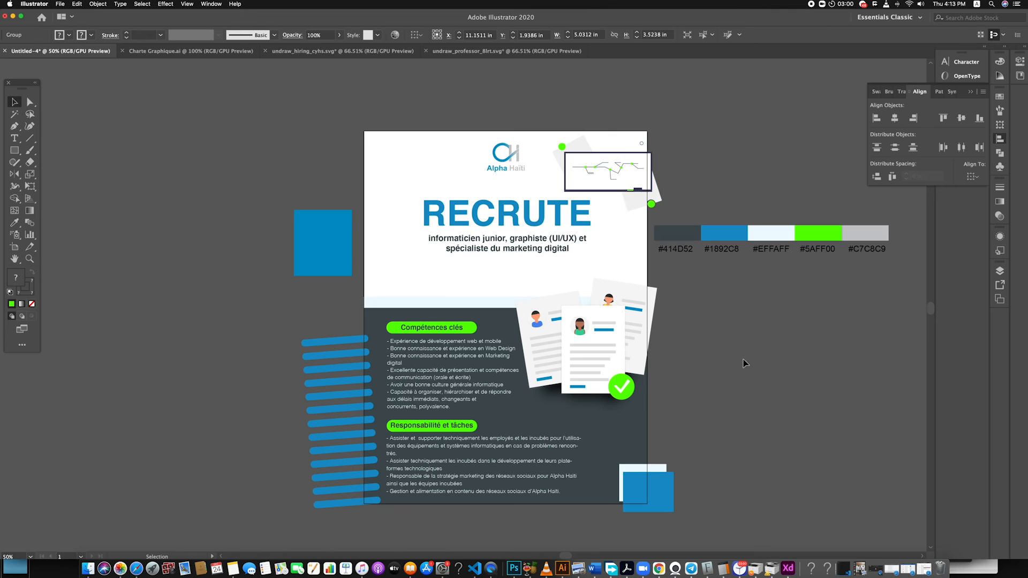
Enlarge the whiteboard group to about 9.3 in by 6.51 in over the headline area and send it to the back
drag(557, 258, 567, 282)
drag(543, 174, 567, 196)
right_click(563, 196)
mouse_move(595, 293)
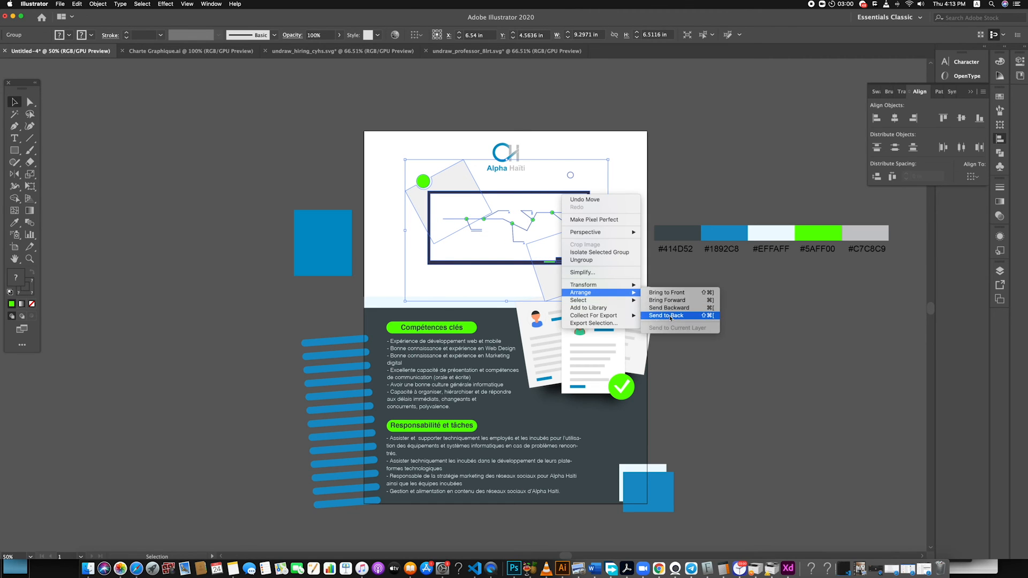
click(667, 315)
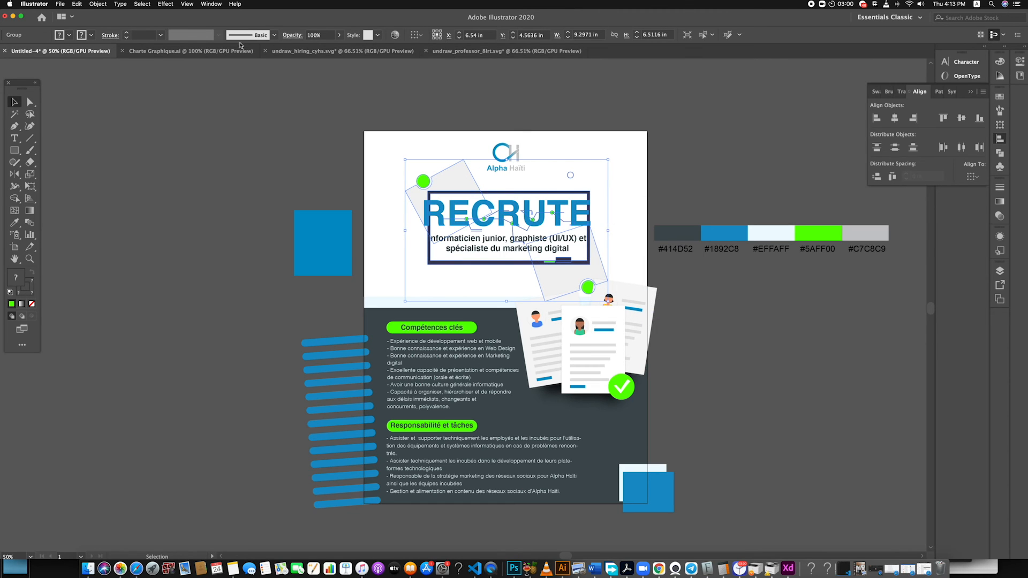
Enlarge the whiteboard group further so that its dark frame surrounds the RECRUTE headline and subtitle
drag(405, 162, 395, 152)
drag(595, 195, 597, 200)
drag(619, 305, 639, 319)
click(722, 318)
Isolate the whiteboard group and recolour its dark frame with the pale #EFFAFF swatch
click(613, 266)
click(743, 320)
double_click(615, 197)
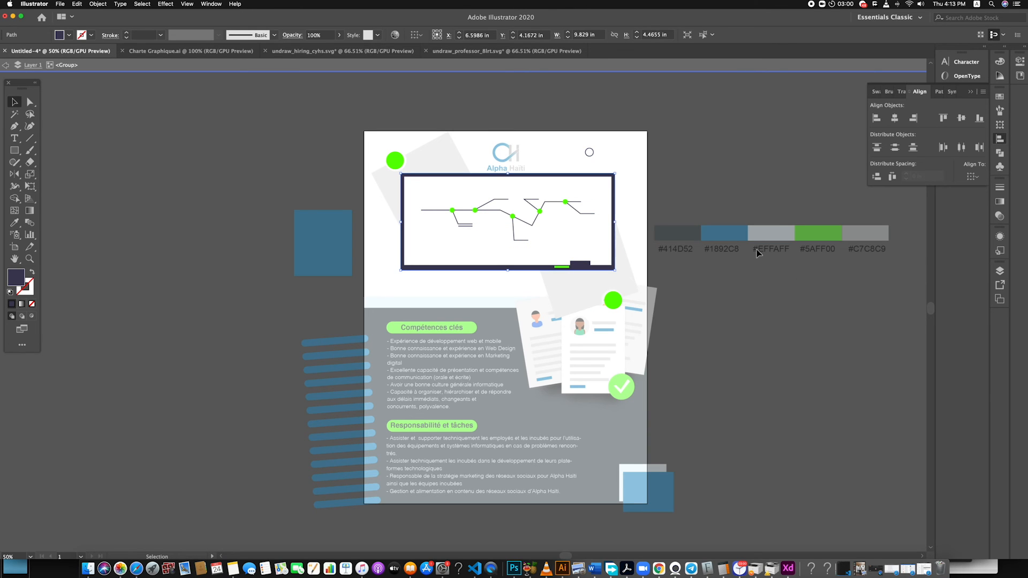
key(i)
click(777, 235)
key(v)
double_click(305, 125)
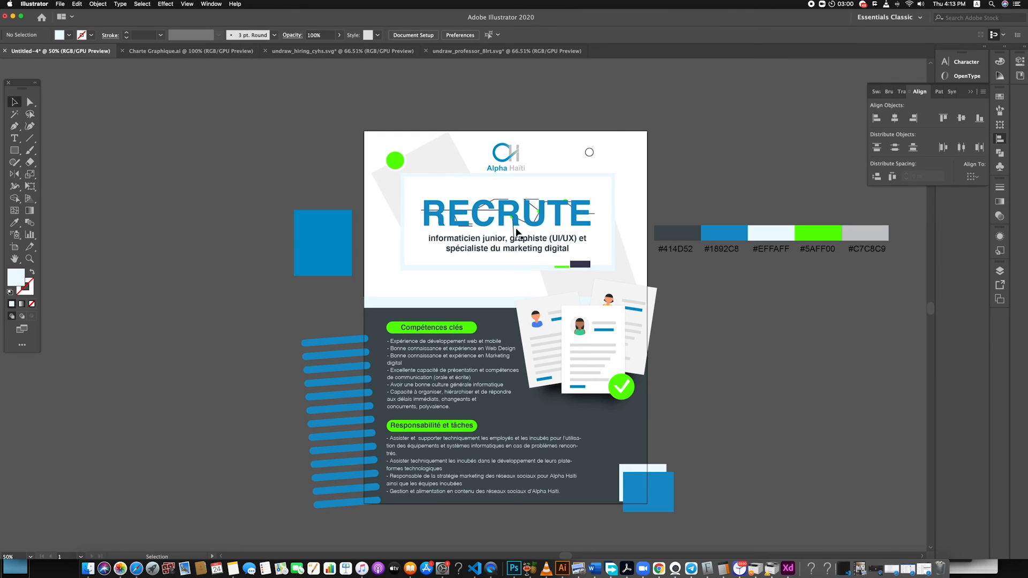
Try the pale #EFFAFF swatch on the RECRUTE headline text and undo it
click(495, 203)
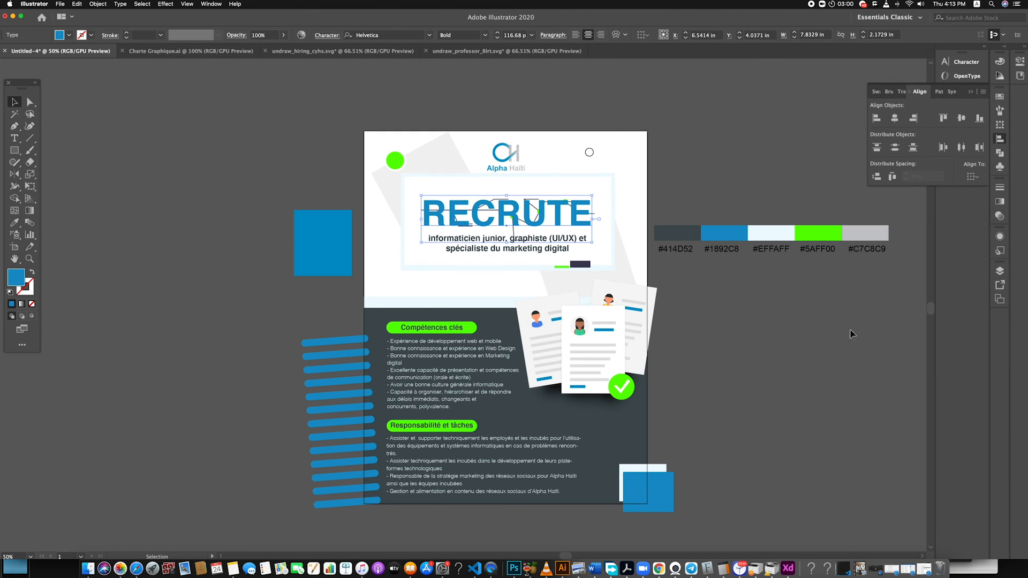
key(i)
click(772, 235)
key(super+z)
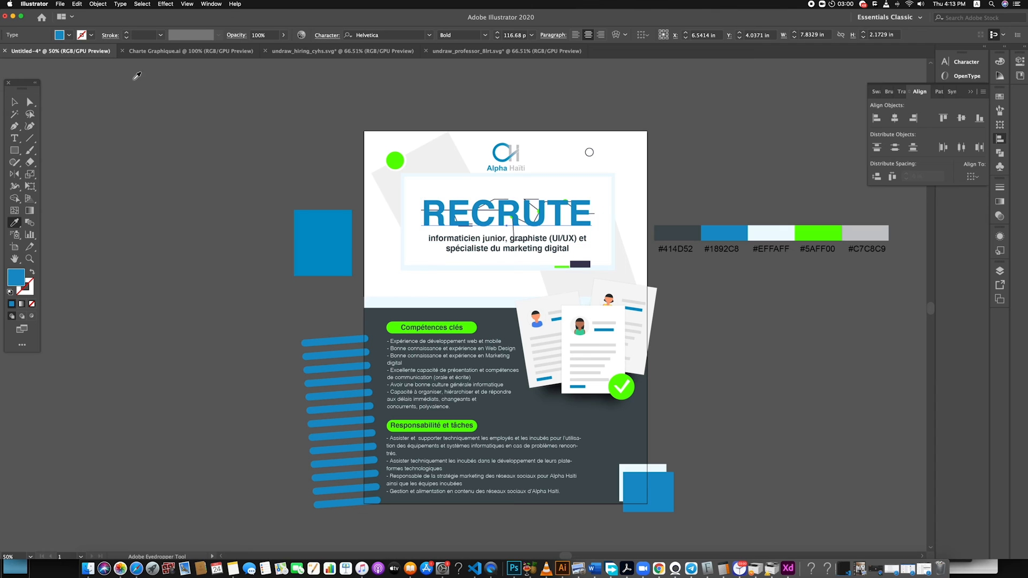
click(15, 104)
click(780, 159)
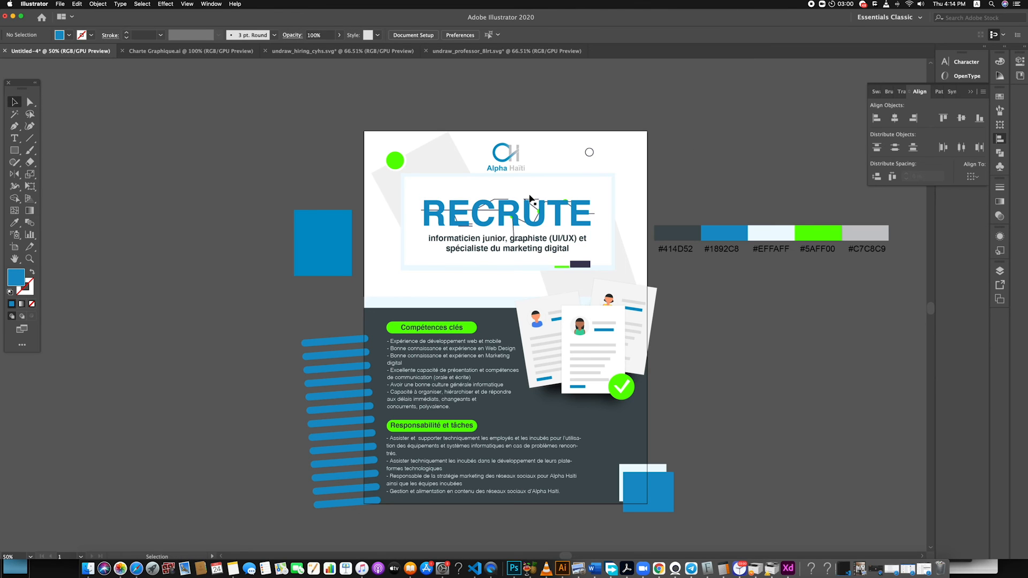
Try to recolour the whiteboard's main connecting line with the pale #EFFAFF swatch inside the isolated group
scroll(549, 242, down, 3)
scroll(524, 238, up, 7)
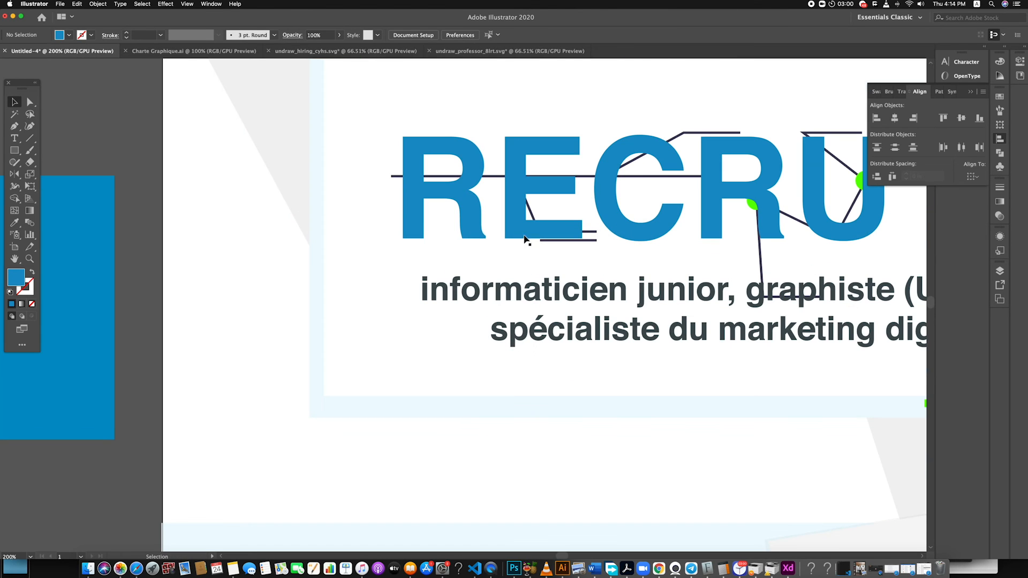
click(393, 180)
click(393, 180)
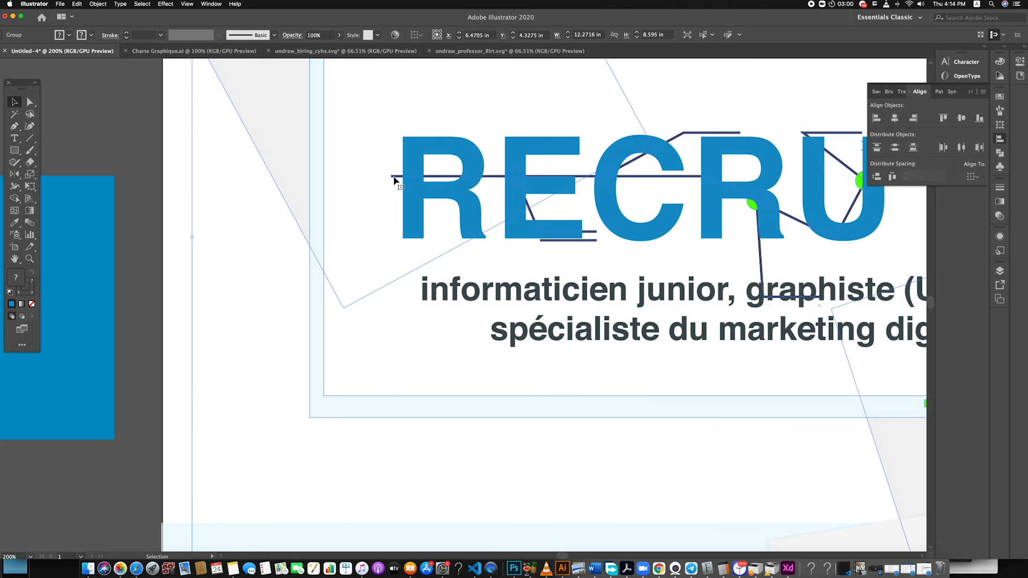
double_click(394, 180)
click(395, 177)
scroll(394, 177, down, 3)
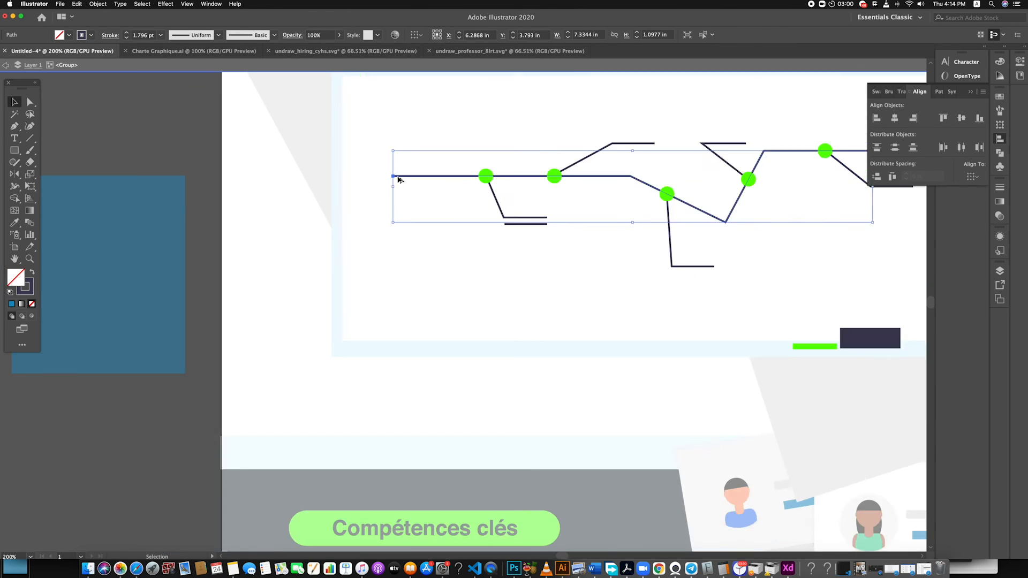
key(i)
click(852, 201)
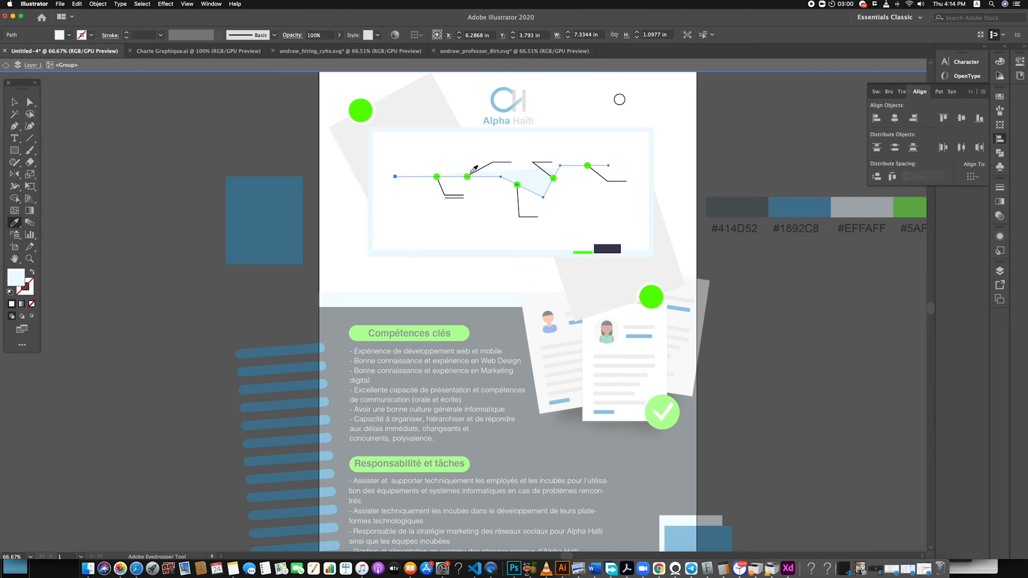
key(v)
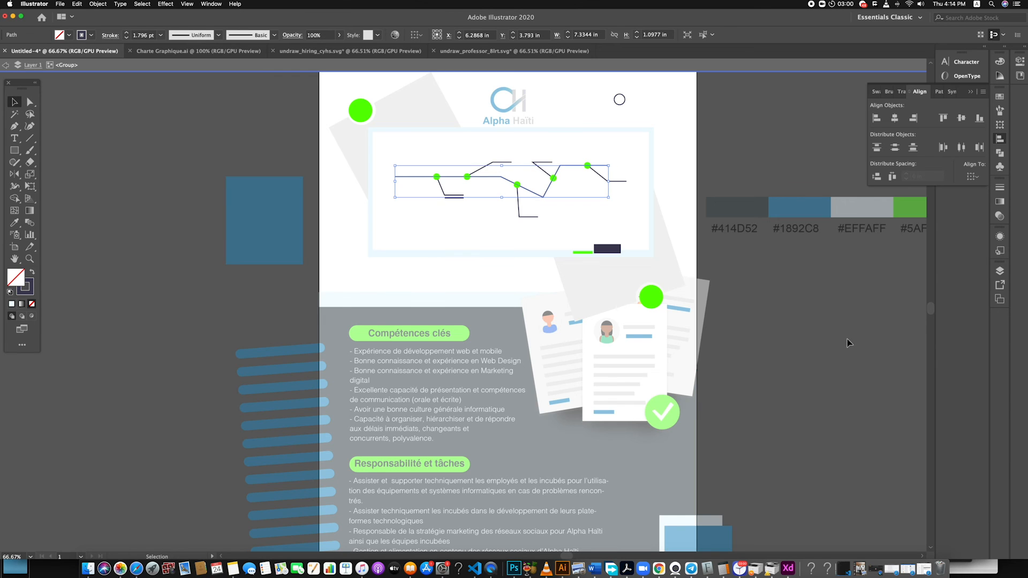
Undo the pale recolouring of the whiteboard frame and leave the group's isolation
double_click(798, 349)
scroll(782, 350, down, 4)
scroll(750, 306, up, 2)
click(735, 331)
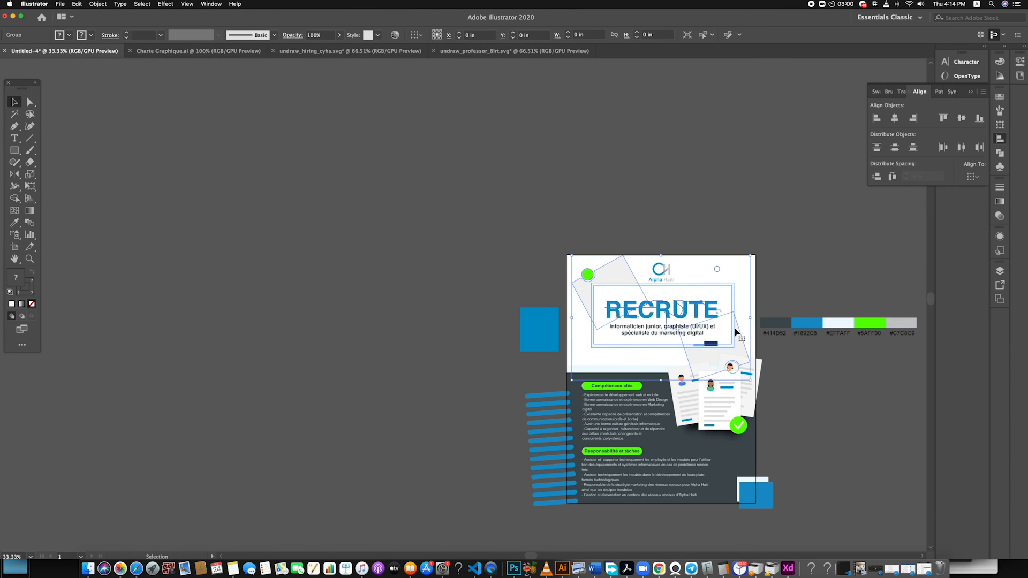
key(super+z)
double_click(819, 415)
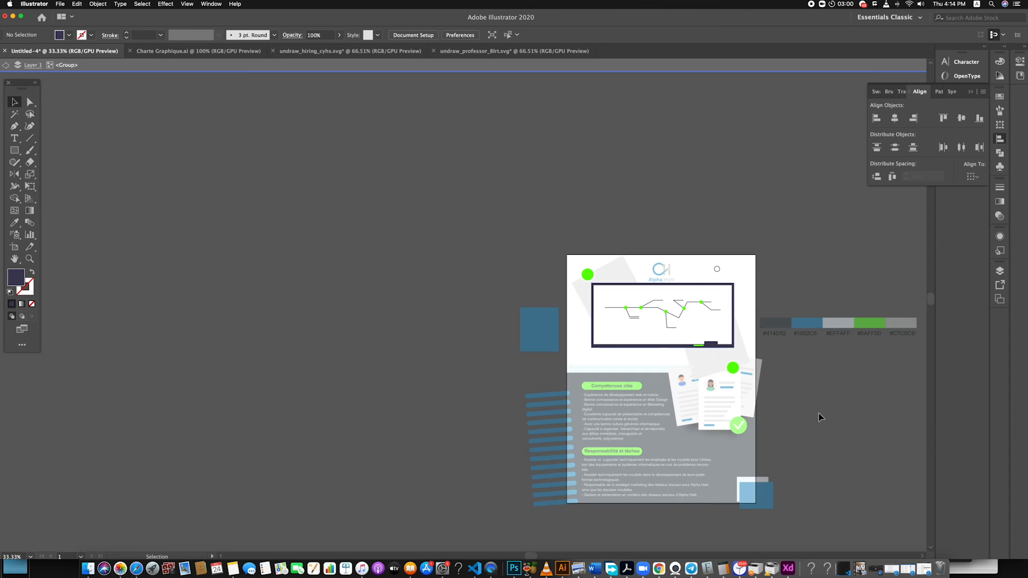
Reduce the opacity of the whole whiteboard group to about 20%
click(738, 341)
scroll(587, 105, down, 1)
click(339, 34)
drag(338, 48, 306, 48)
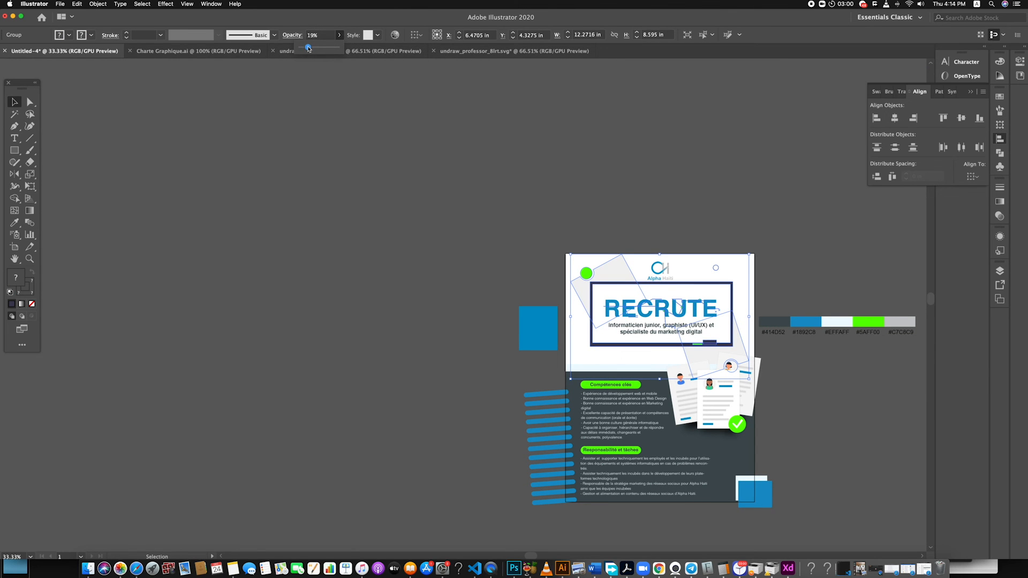
click(423, 284)
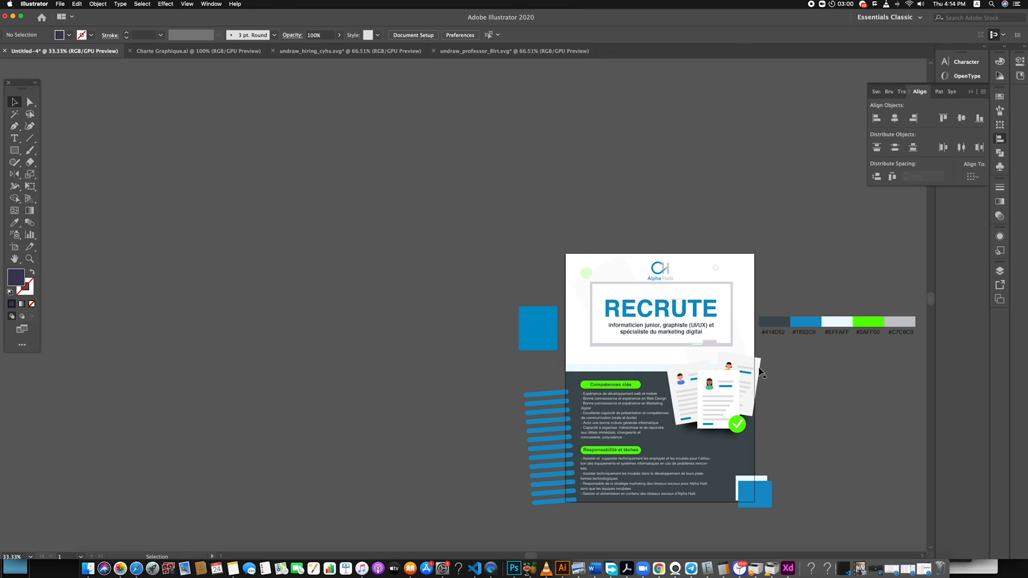
Try lowering the whiteboard group's opacity further to about 13%, and undo its opacity changes
click(731, 298)
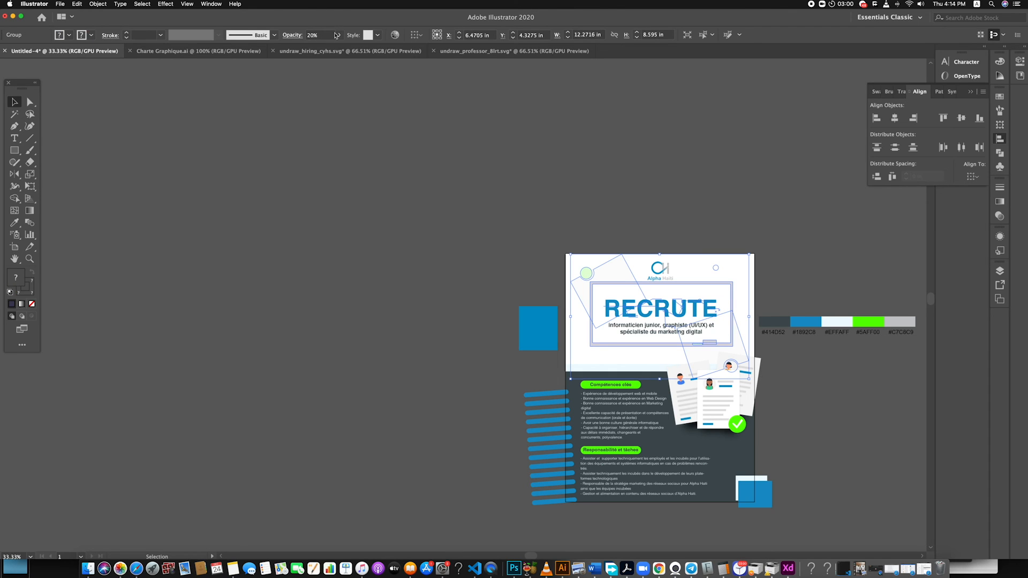
click(339, 34)
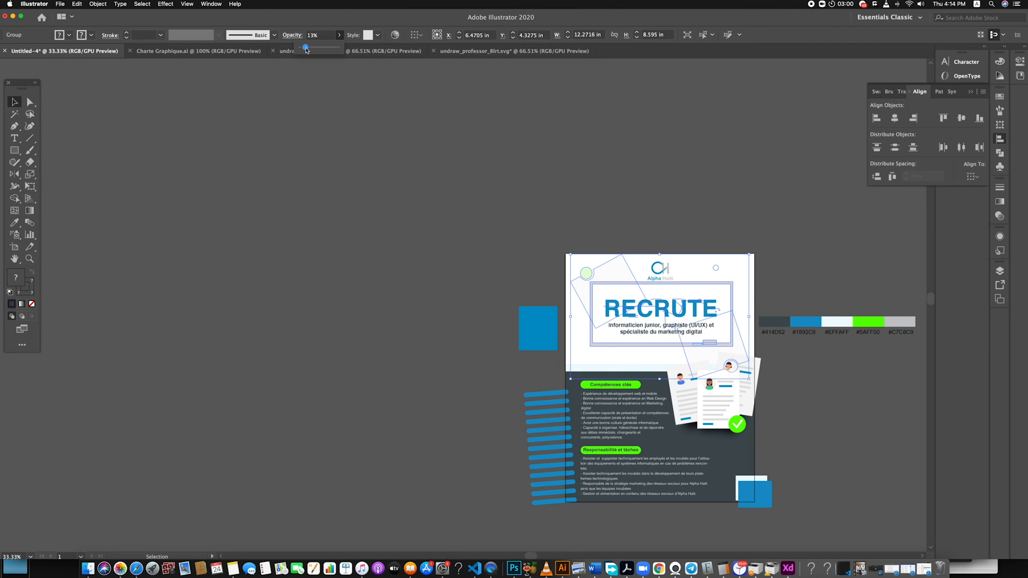
drag(307, 50, 305, 50)
key(super+z)
key(super+z)
click(796, 407)
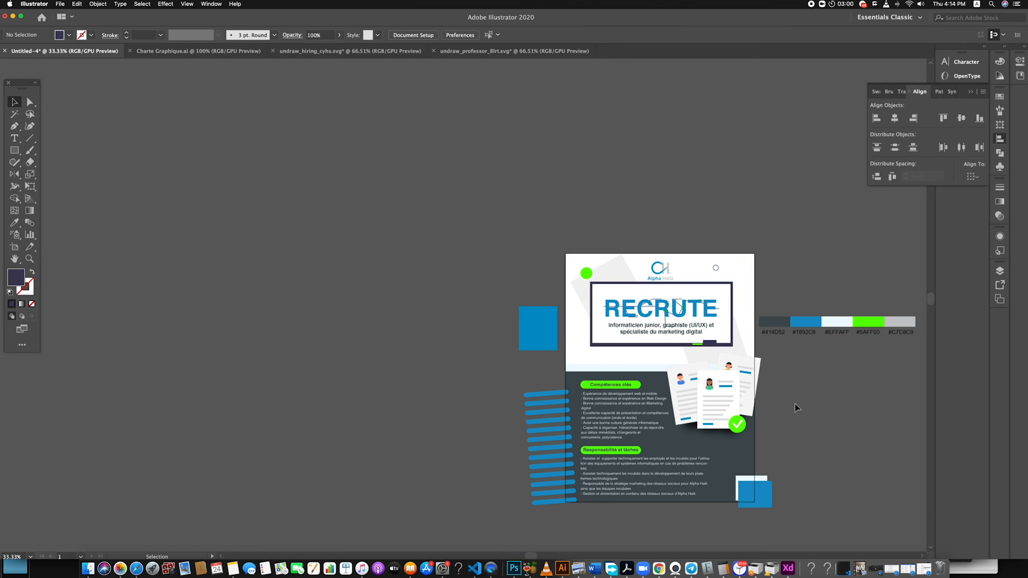
Isolate the whiteboard group so that its frame and lines can be edited separately
double_click(733, 338)
click(605, 273)
click(625, 232)
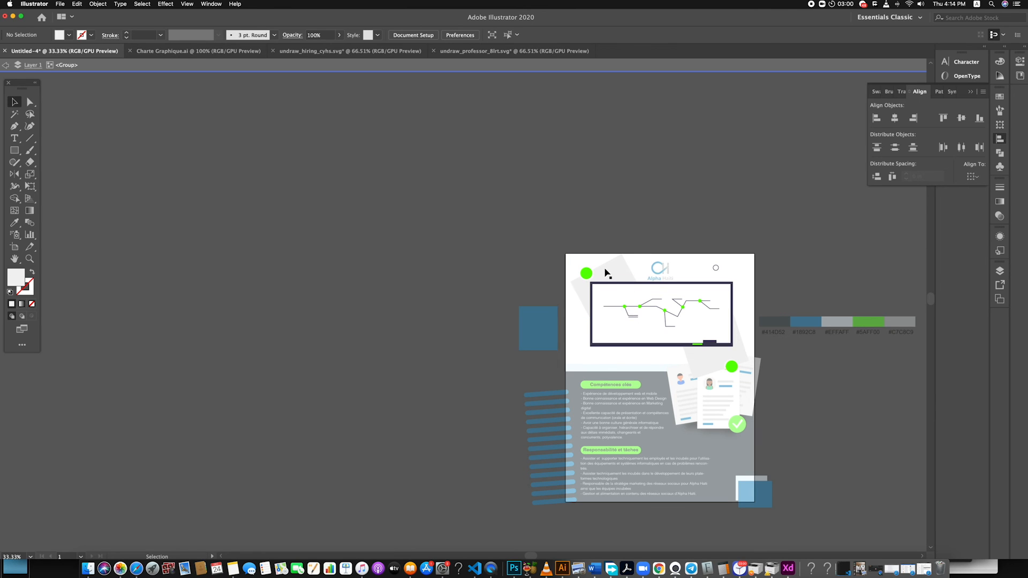
click(591, 285)
click(768, 289)
Reduce the opacity of the whiteboard's frame, eraser, marker bar, connecting lines and green dots to about 20% and leave isolation
click(732, 304)
scroll(735, 308, up, 1)
scroll(730, 396, up, 1)
shift+click(669, 379)
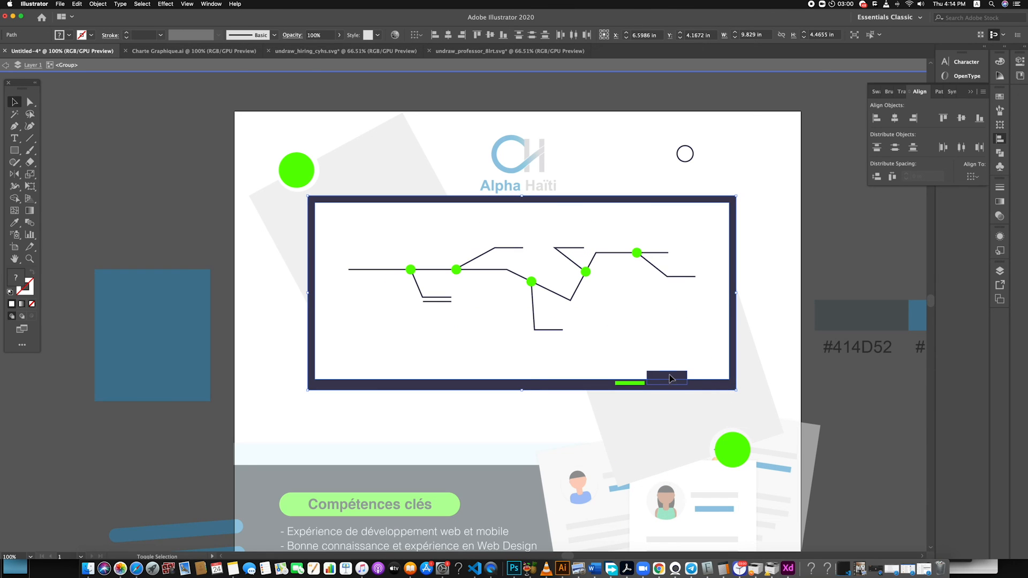
shift+click(551, 292)
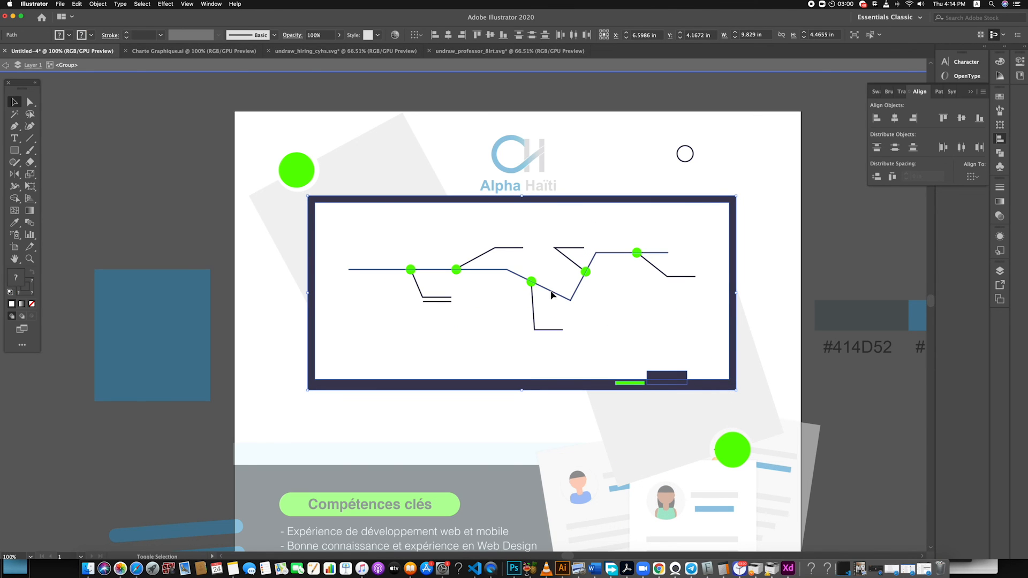
shift+click(534, 322)
shift+click(421, 297)
shift+click(571, 263)
shift+click(673, 279)
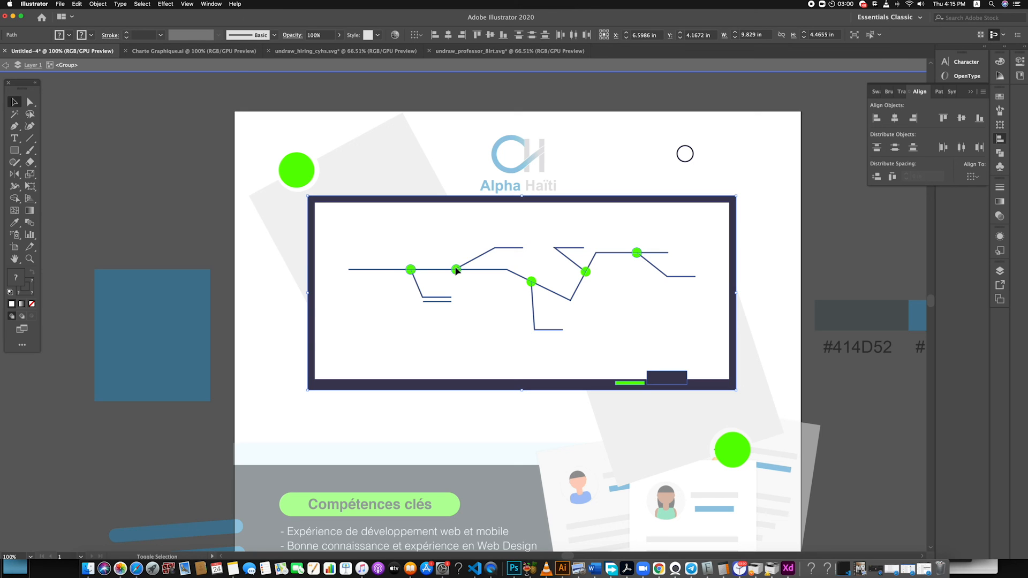
click(339, 36)
click(314, 48)
click(340, 35)
click(312, 49)
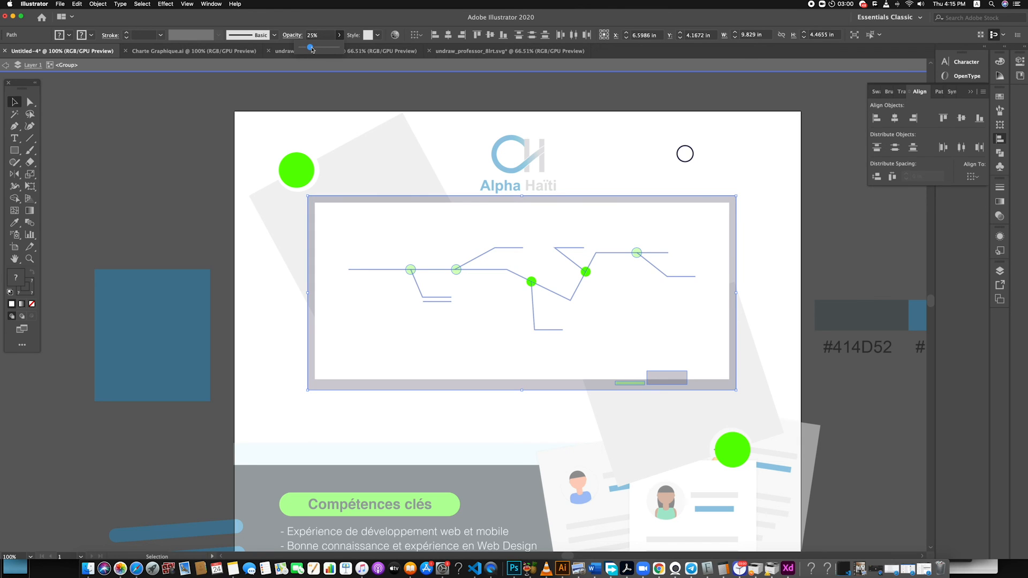
double_click(816, 221)
Set the opacity of the whole whiteboard group behind the headline to 30%
scroll(703, 225, down, 2)
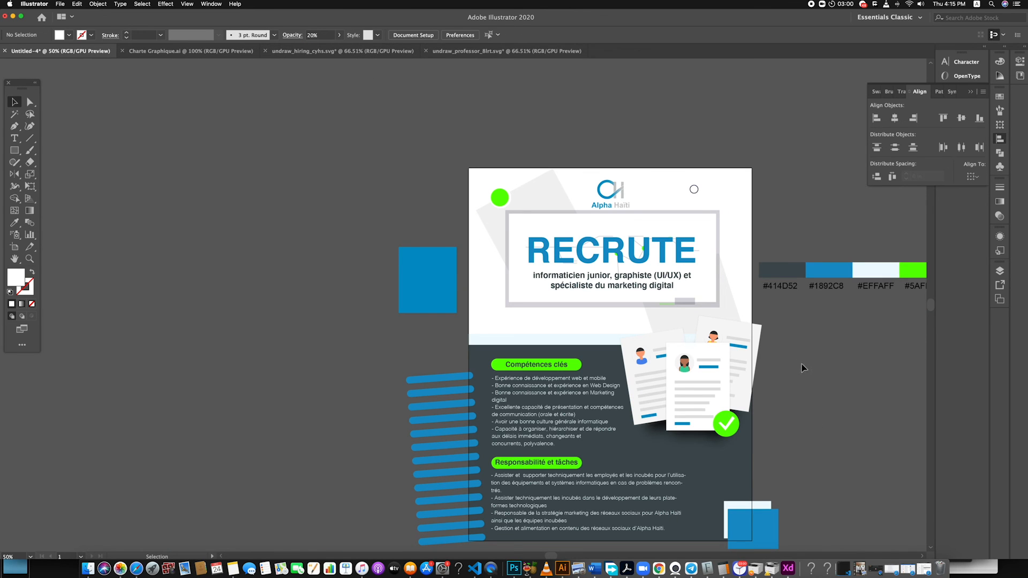
scroll(749, 323, down, 4)
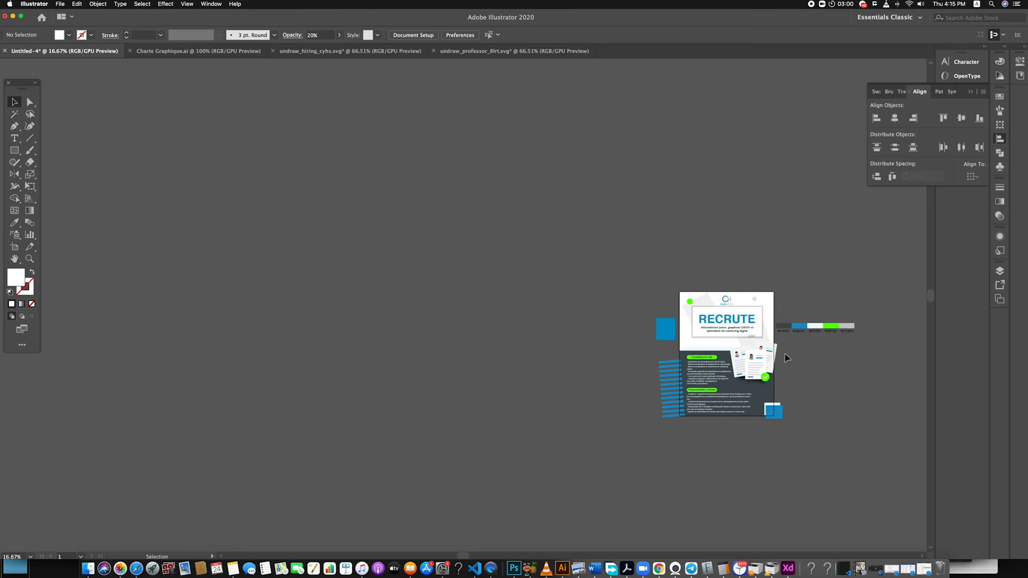
scroll(637, 349, up, 4)
click(666, 347)
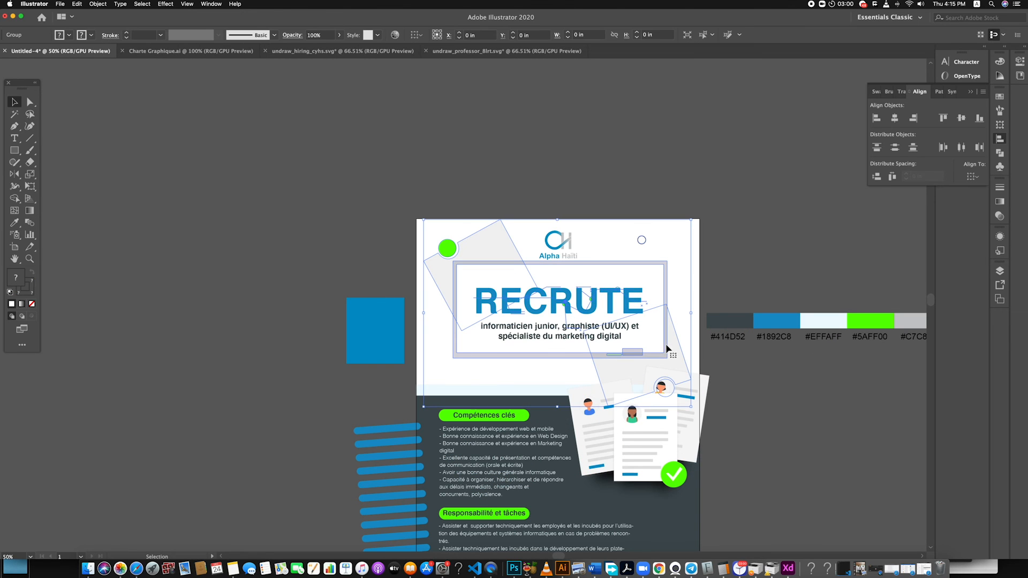
click(338, 34)
click(313, 51)
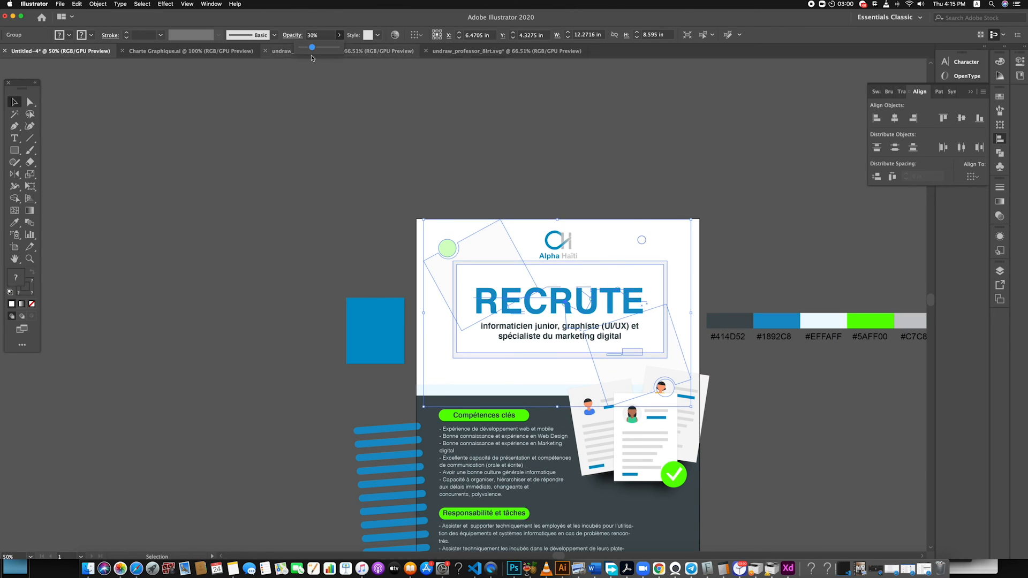
click(344, 135)
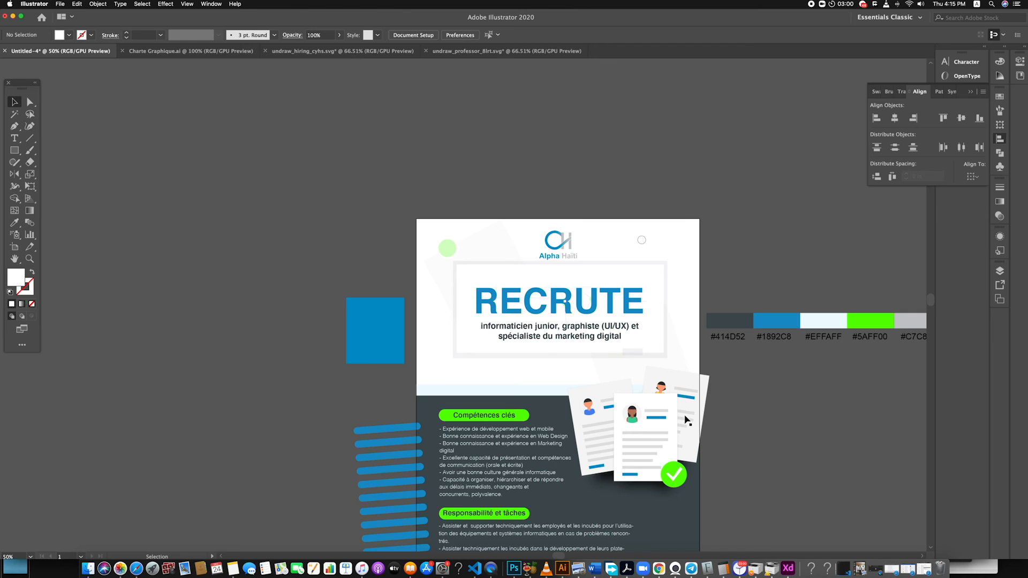
Shift the blue corner rectangle slightly to the right and the Alpha Haïti logo slightly upward
scroll(686, 418, down, 3)
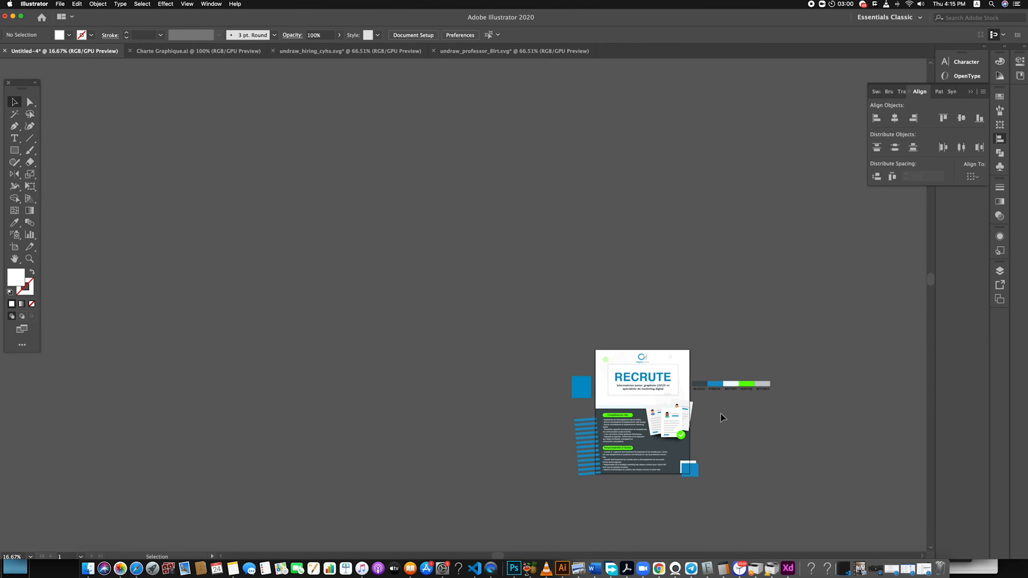
scroll(722, 418, up, 3)
scroll(676, 408, down, 5)
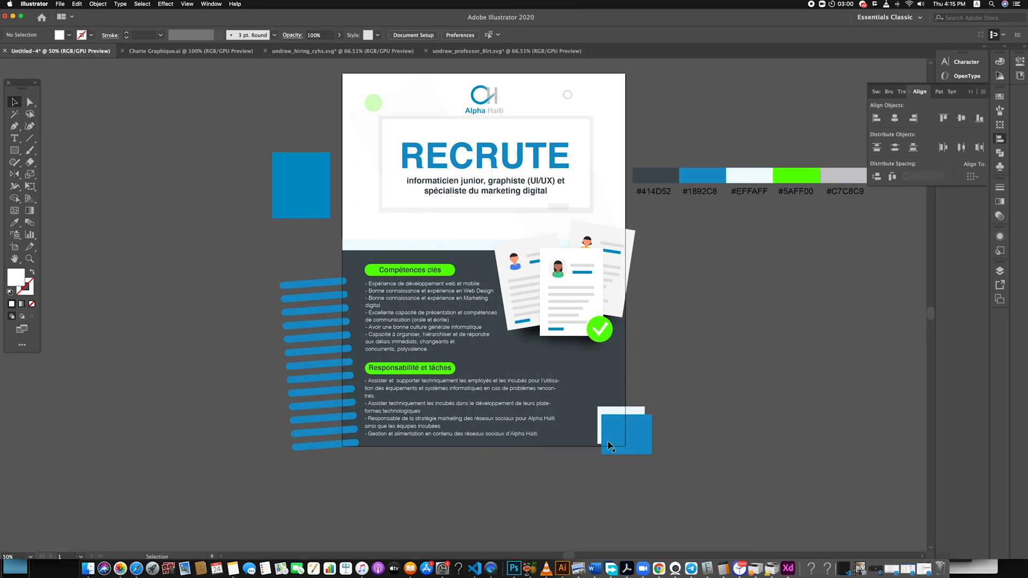
drag(618, 430, 620, 431)
click(687, 429)
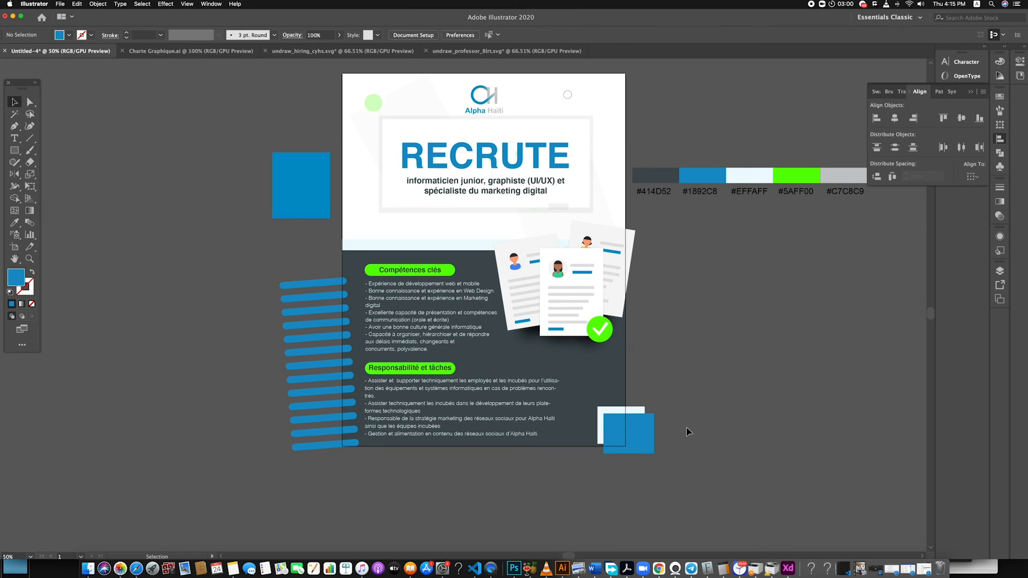
drag(488, 97, 488, 94)
click(782, 340)
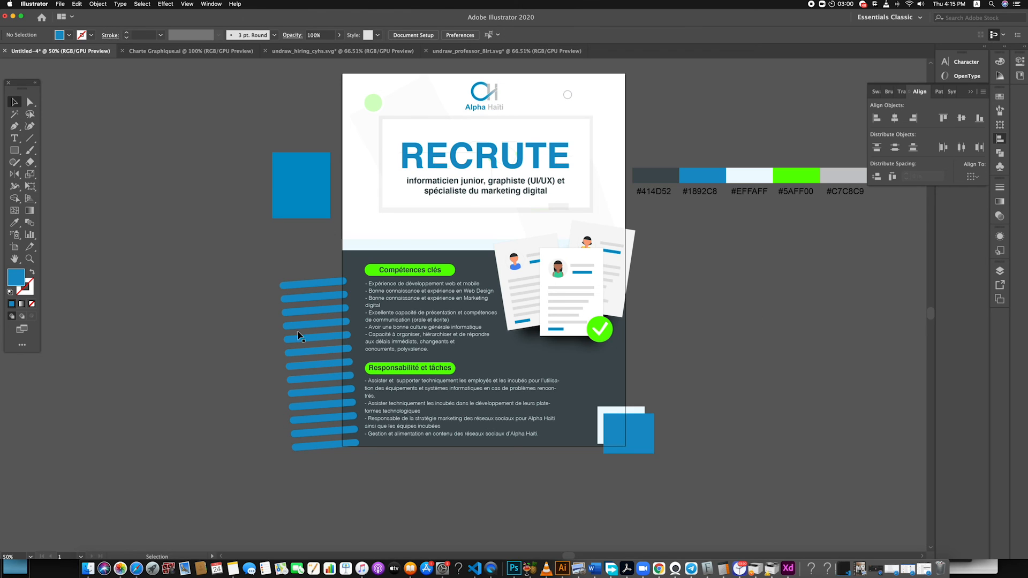
Duplicate the stack of blue bars from the poster's left edge to its upper-right corner
click(310, 371)
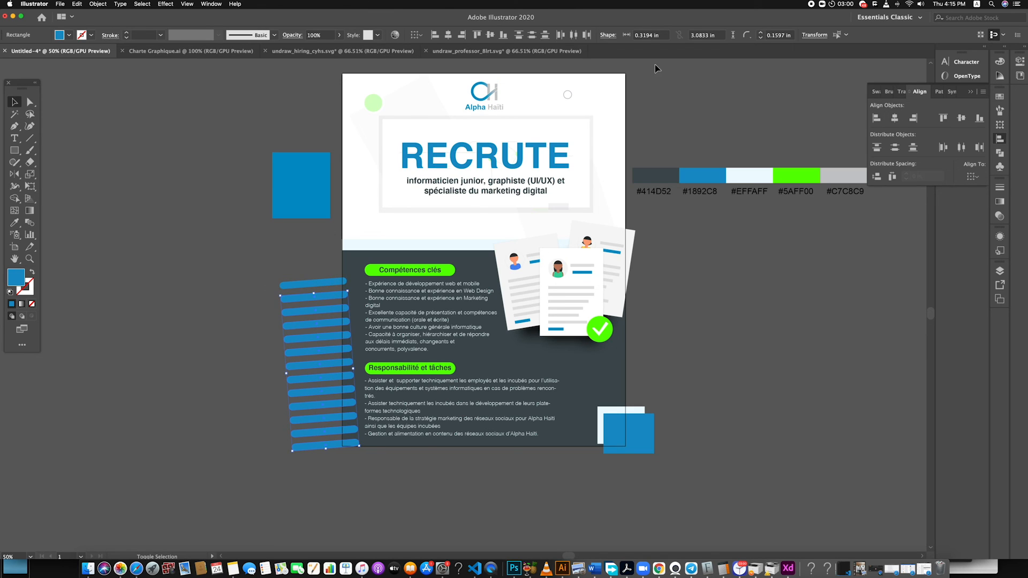
click(263, 271)
click(317, 438)
drag(329, 282, 638, 64)
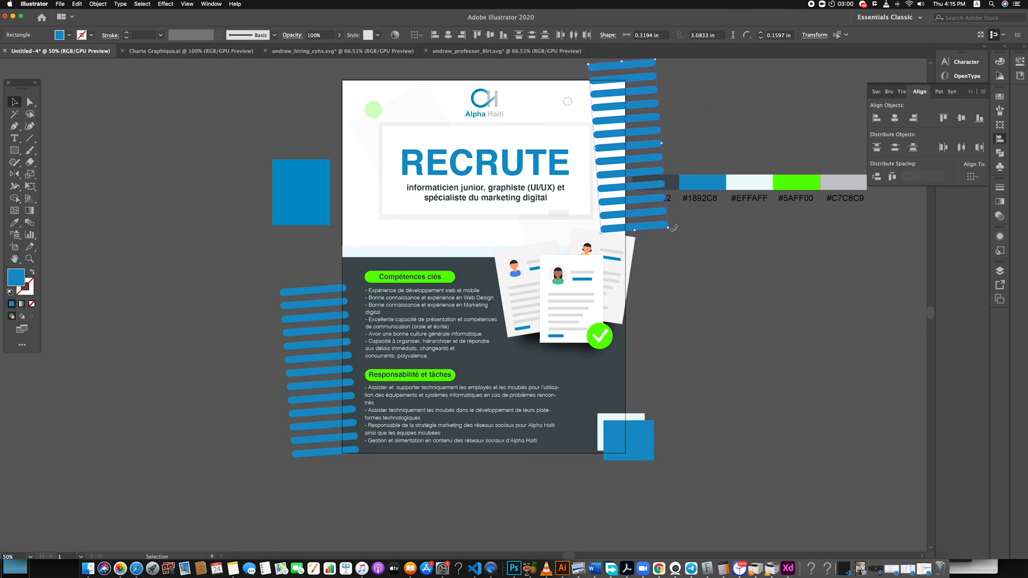
Rotate the copied blue bars diagonally, shrink them and place them across the poster's upper-right corner
drag(674, 237, 649, 98)
key(super+minus)
key(super+minus)
key(super+minus)
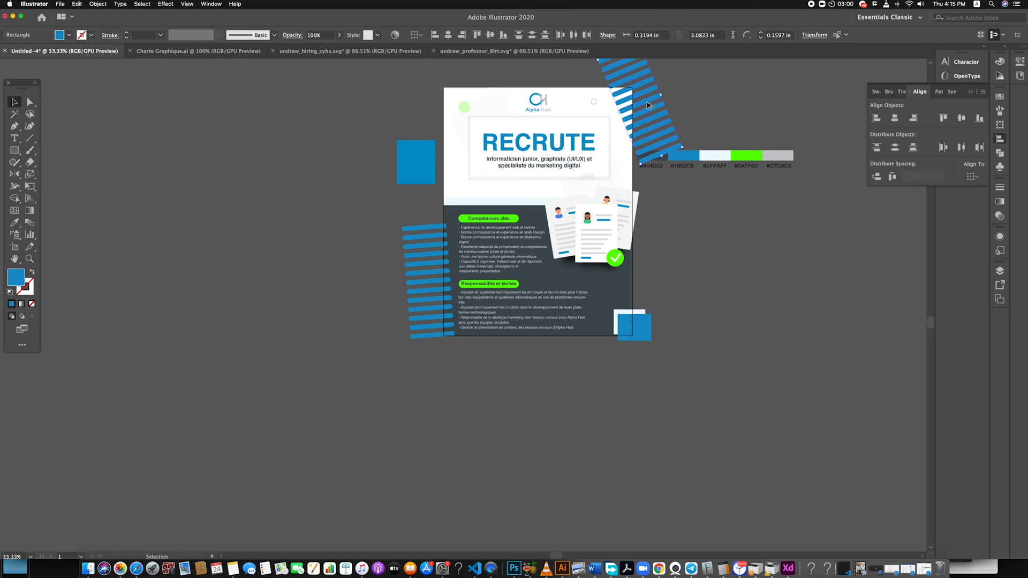
drag(645, 102, 642, 136)
click(663, 137)
Scale the diagonal bars down a little more to fit the poster's upper-right corner
key(super+plus)
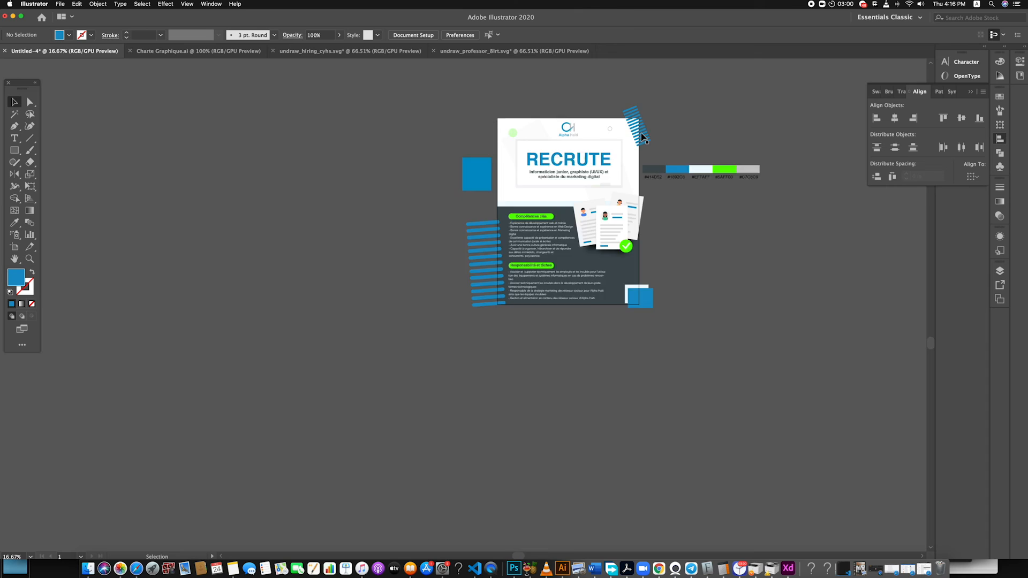
key(super+plus)
key(super+plus)
scroll(628, 80, up, 3)
click(640, 158)
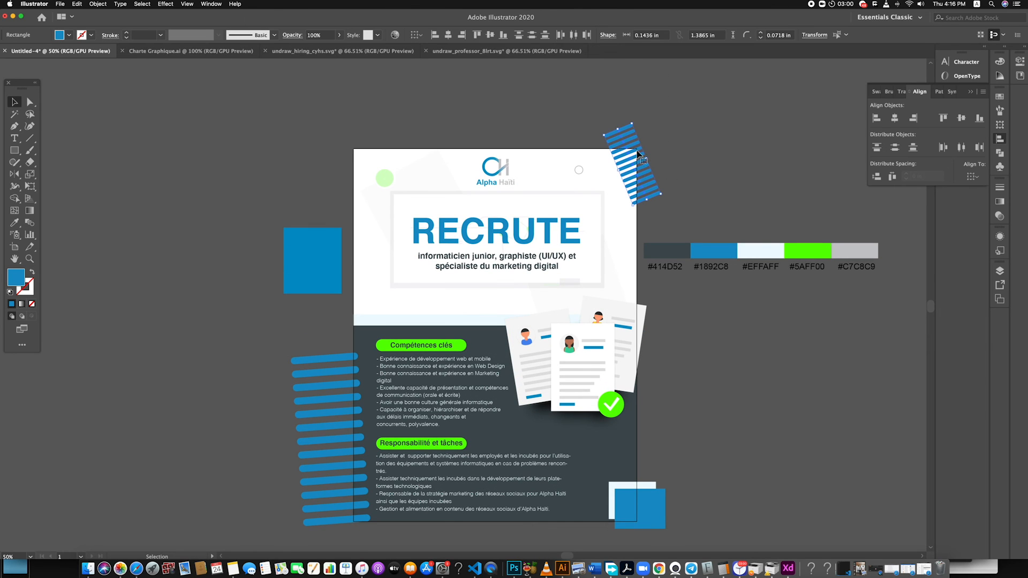
drag(603, 135, 632, 161)
Recolour the upper-right corner bars with the green #5AFF00 palette swatch
key(i)
click(816, 252)
key(v)
click(285, 89)
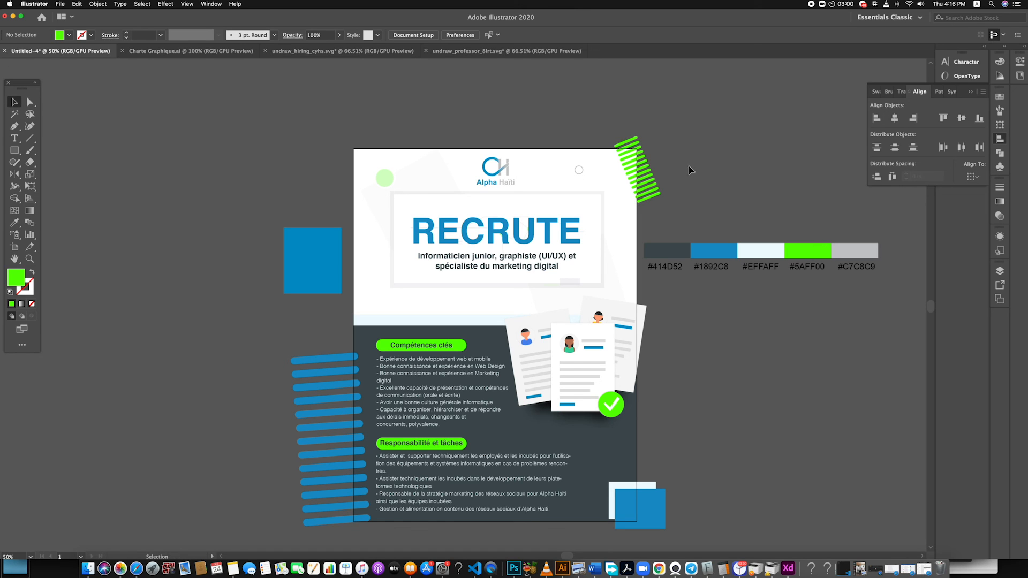
Duplicate the green bars to the poster's upper-left corner and rotate the copy to slant the opposite way
drag(642, 160, 388, 137)
drag(346, 153, 399, 126)
click(401, 127)
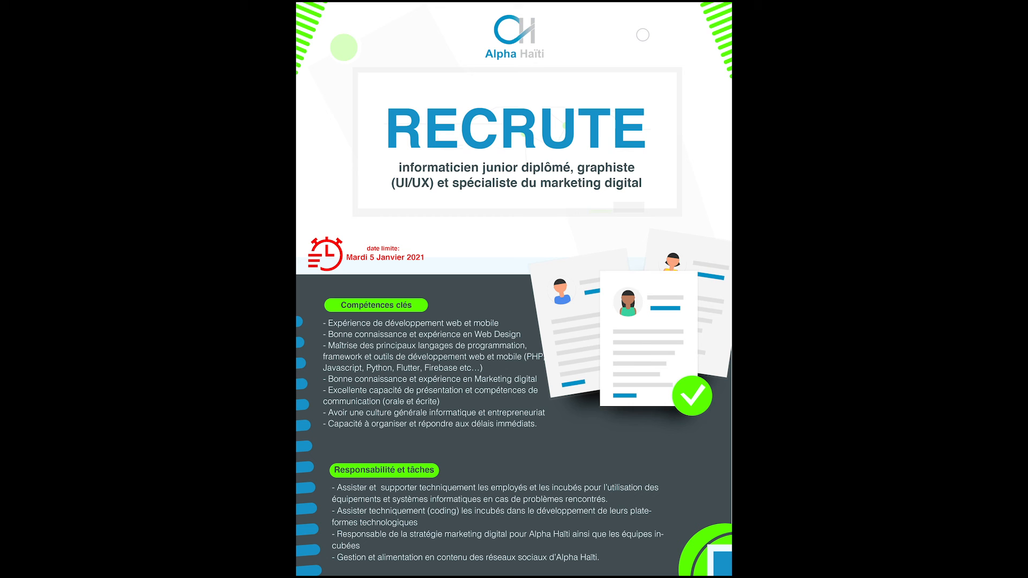